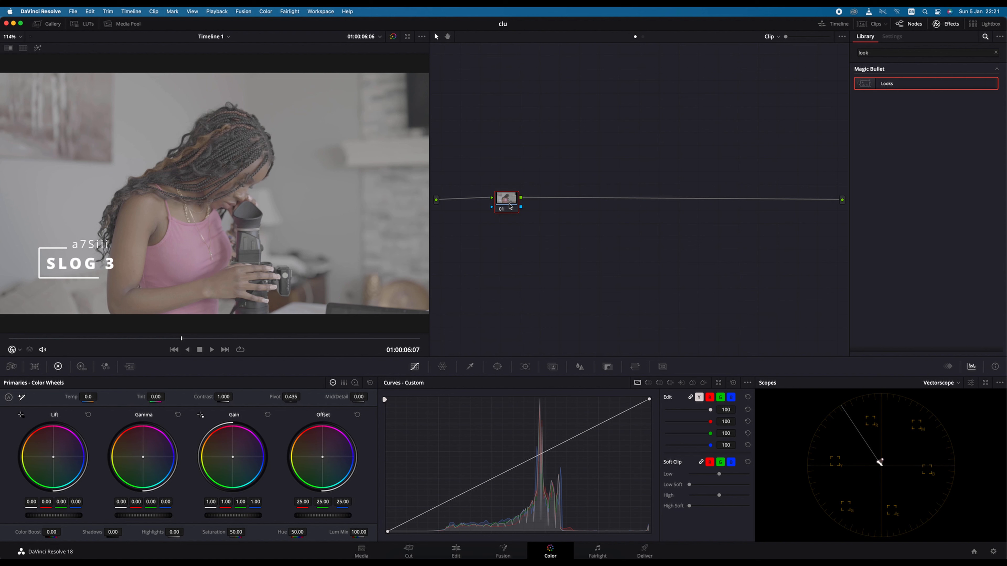
- Add a serial node after node 01 and apply the Color Space Transform effect to it
click(507, 198)
key(alt+s)
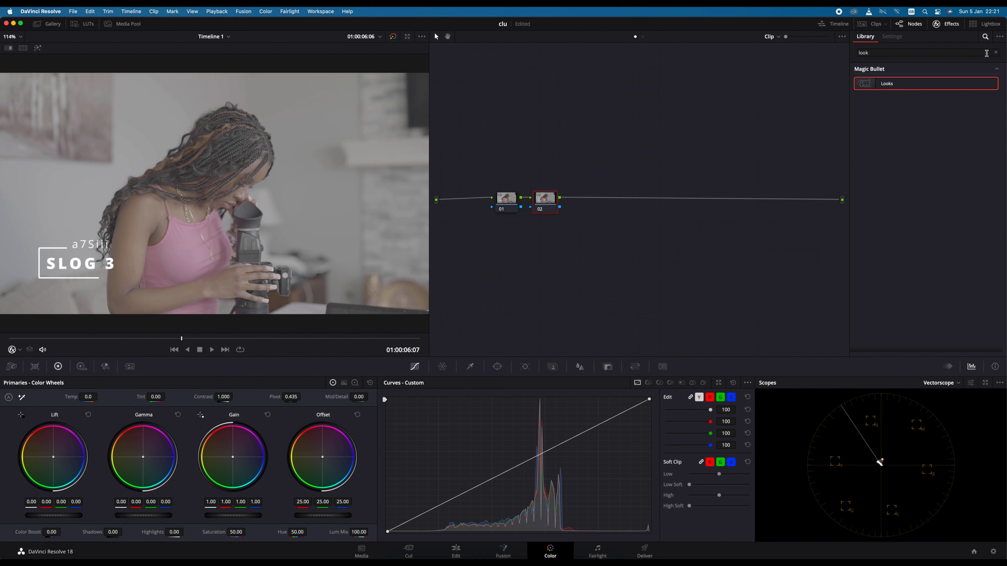
click(996, 52)
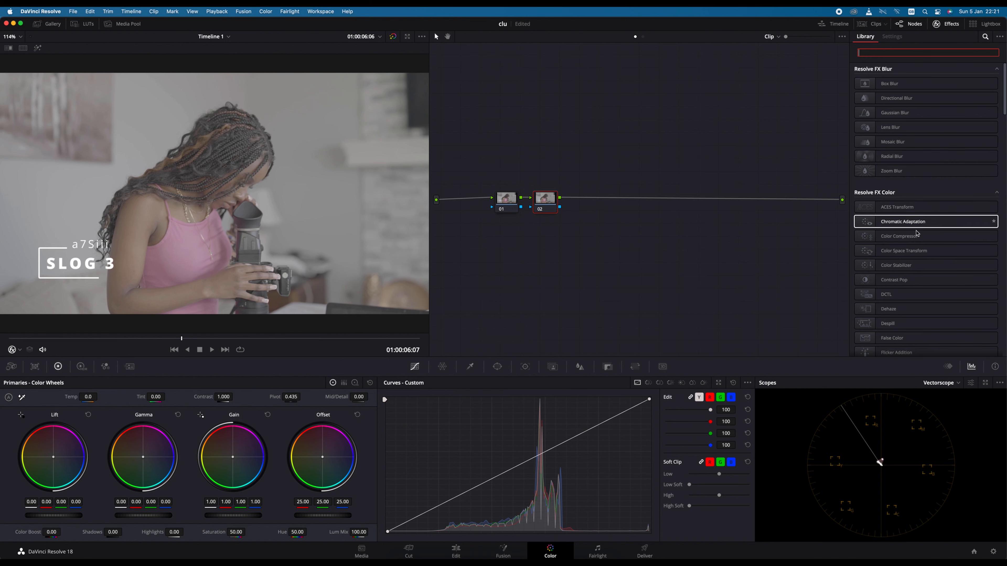
drag(907, 249, 579, 207)
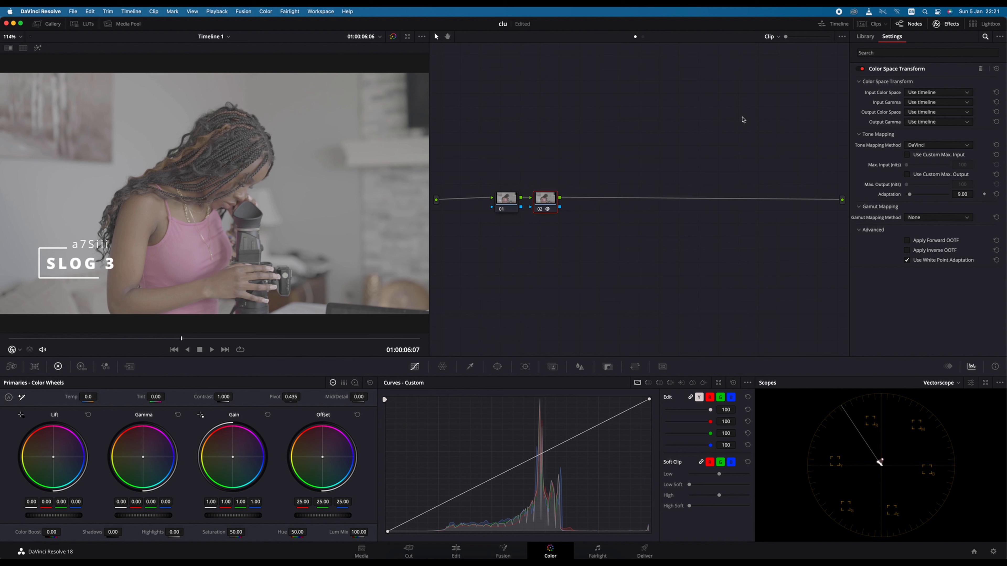
- Set the Color Space Transform's input color space to Sony S-Gamut3.Cine and its input gamma to Sony S-Log3
click(954, 96)
scroll(950, 157, down, 5)
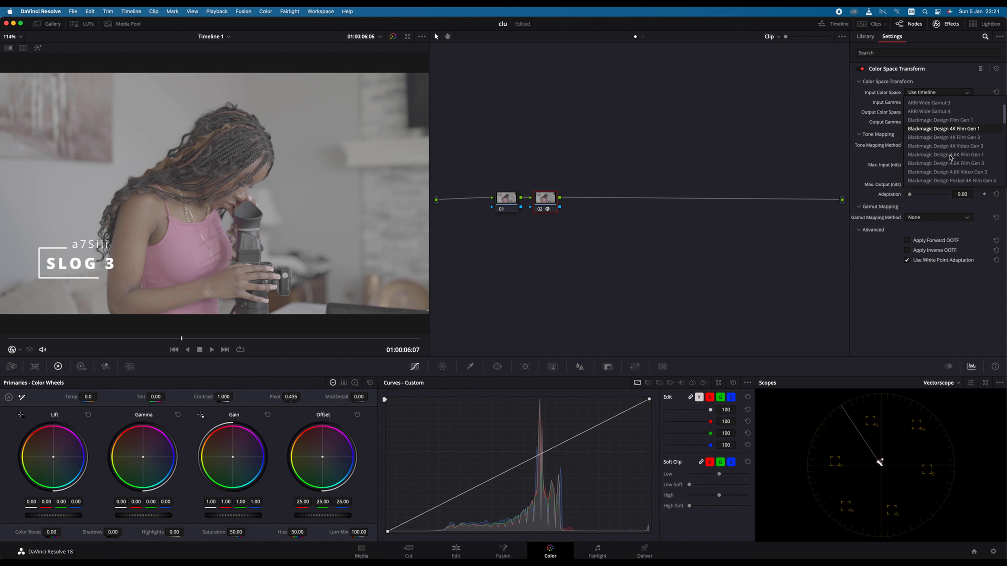
scroll(950, 158, down, 3)
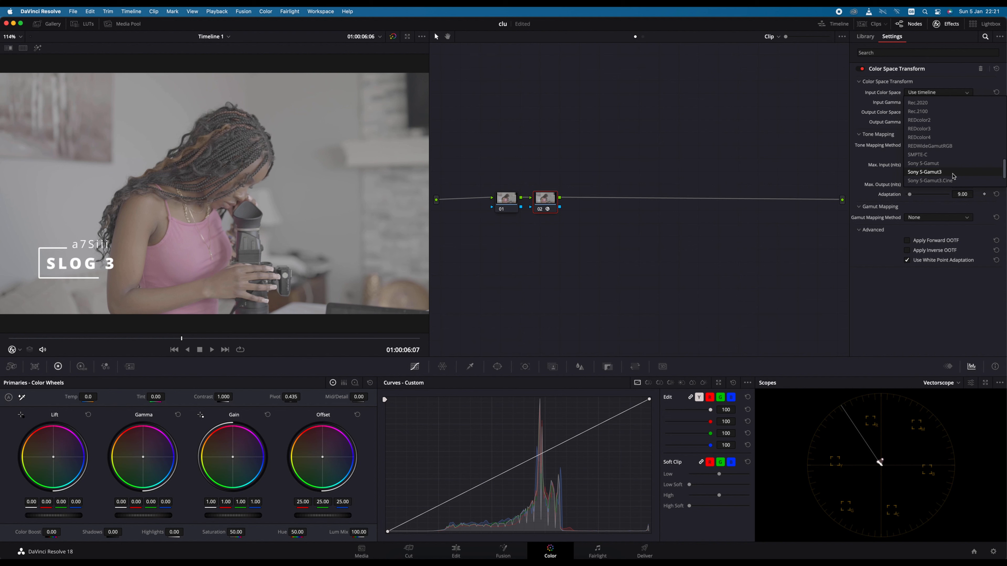
click(947, 182)
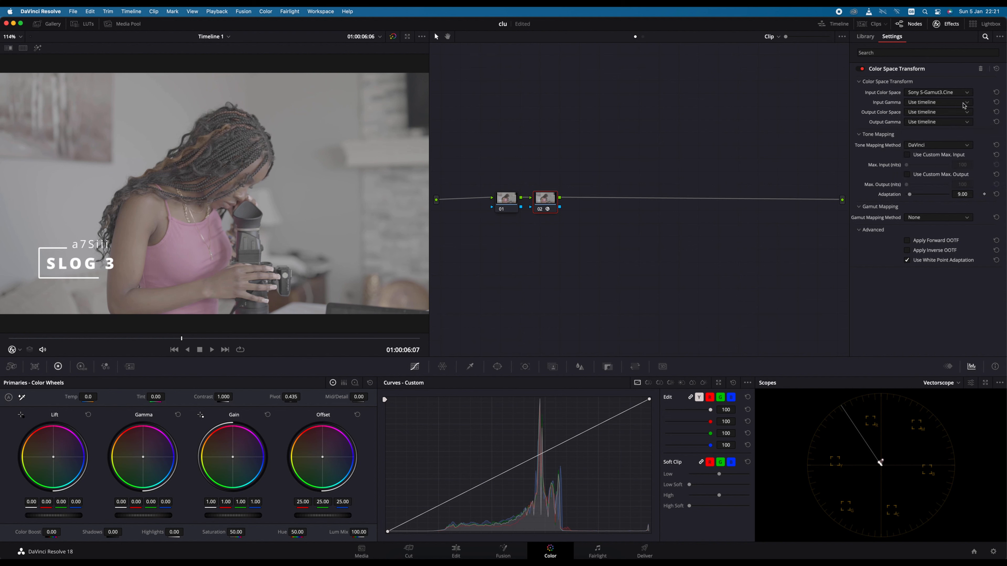
click(963, 103)
scroll(947, 170, down, 10)
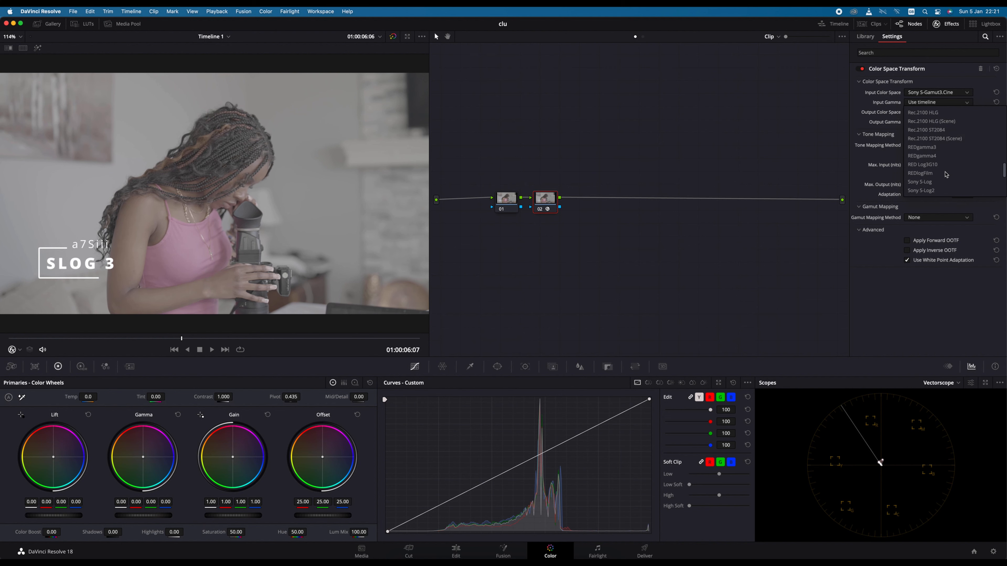
scroll(947, 175, down, 3)
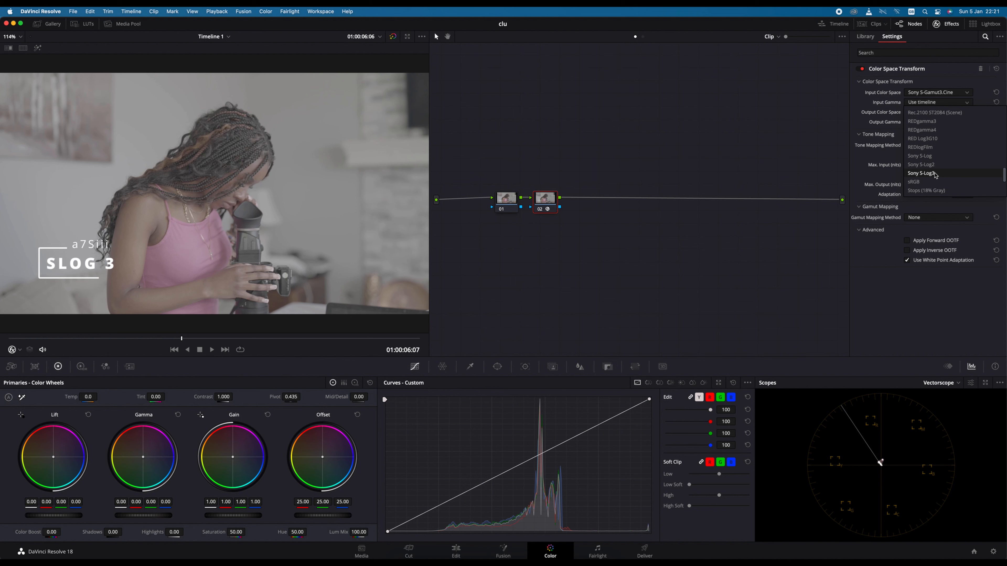
click(934, 175)
- Set the Color Space Transform's output color space to Rec.709 and its output gamma to Gamma 2.4
click(952, 113)
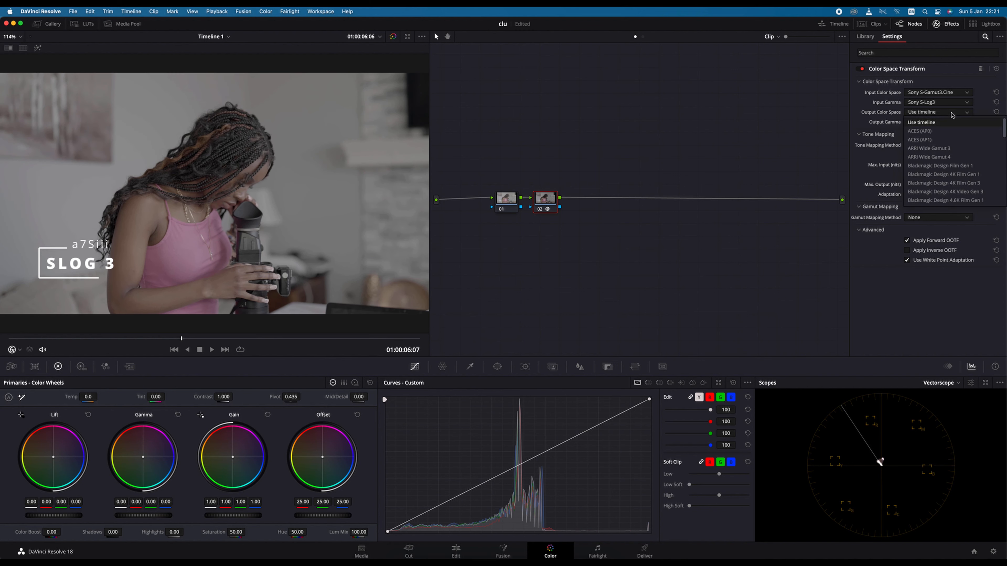
scroll(946, 177, down, 5)
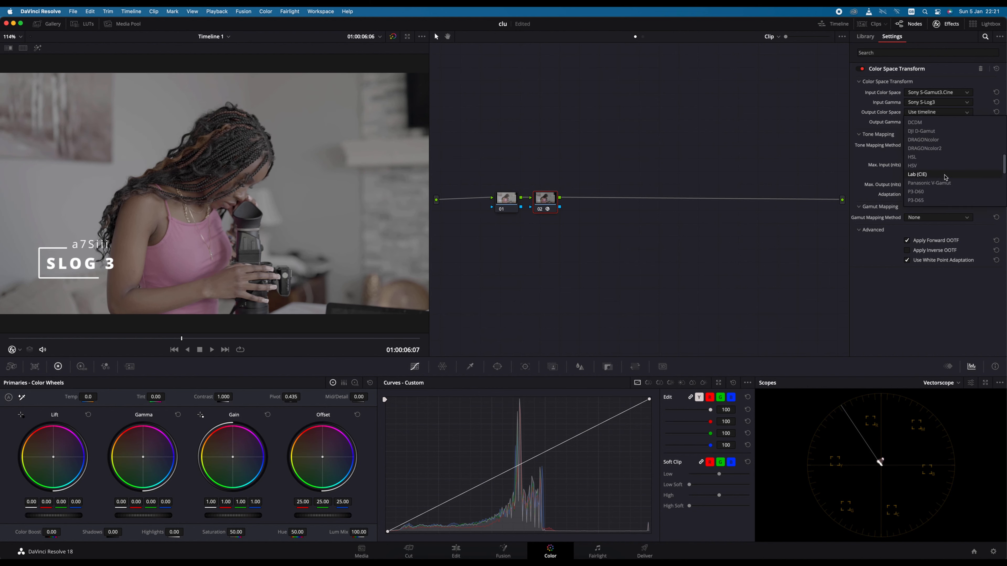
scroll(935, 182, down, 9)
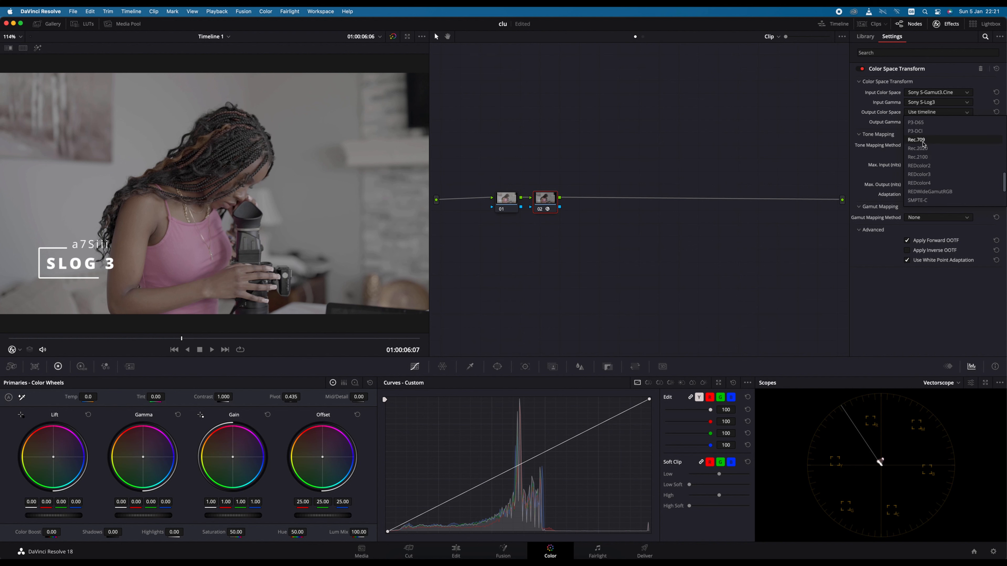
click(918, 139)
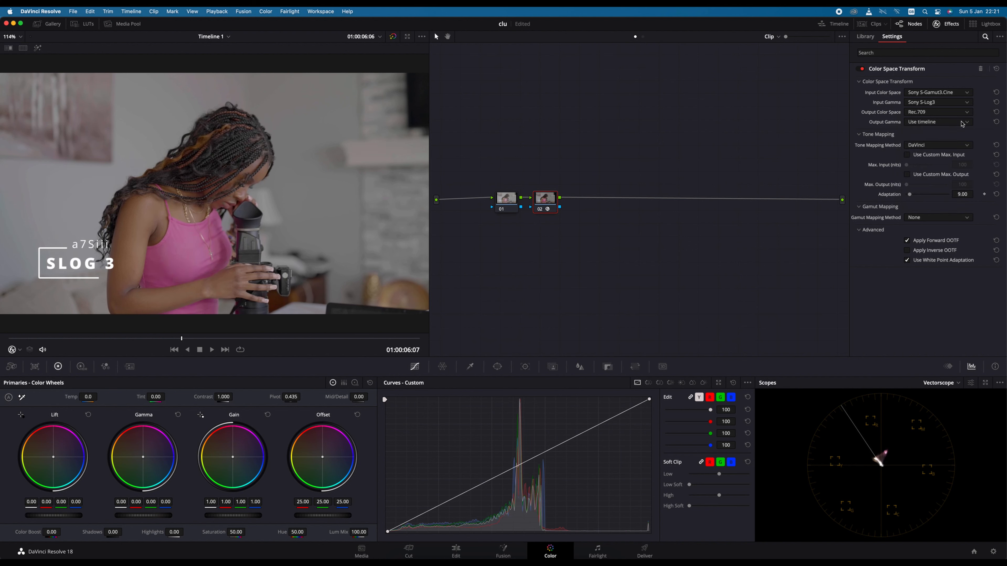
click(963, 122)
scroll(944, 181, down, 5)
scroll(944, 181, down, 4)
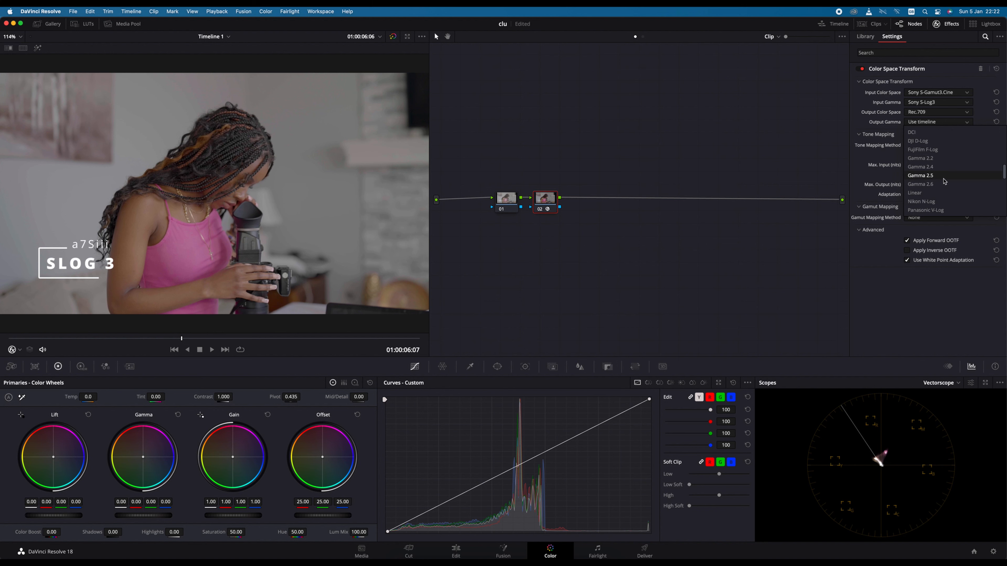
click(920, 167)
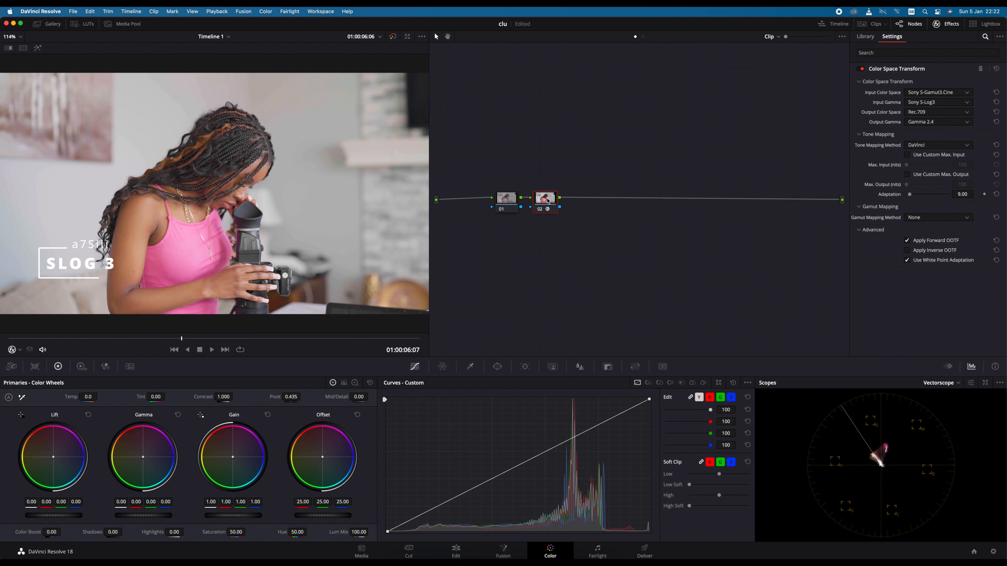
- Add a third serial node and apply the Rec709 Kodak 2383 D60 film look LUT to it
key(alt+s)
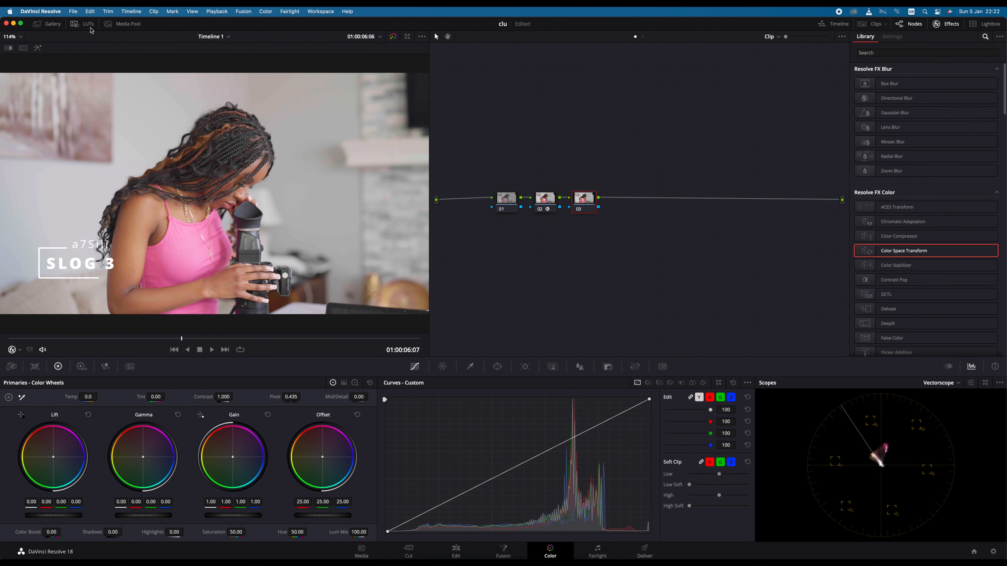
click(86, 24)
scroll(106, 252, down, 5)
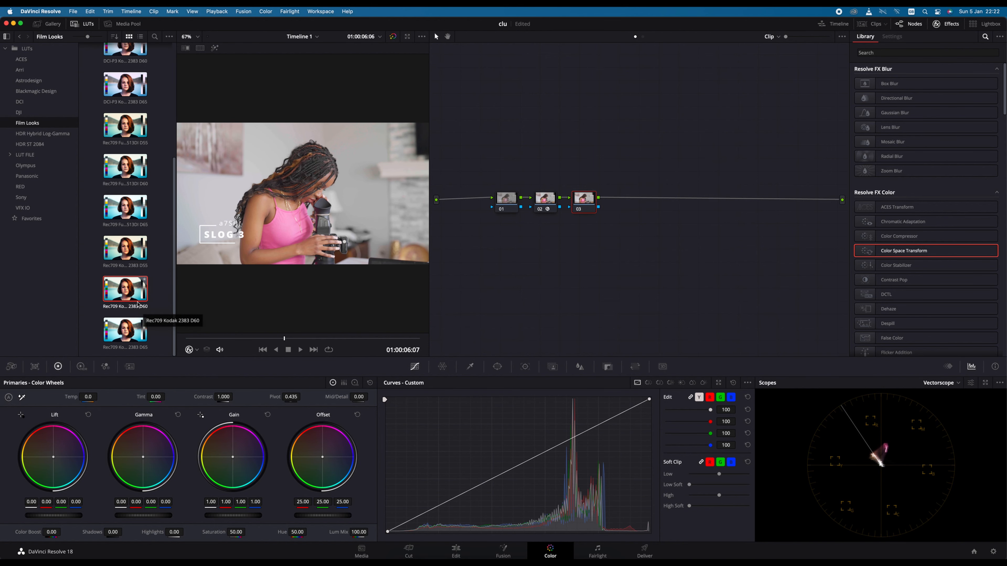
right_click(131, 293)
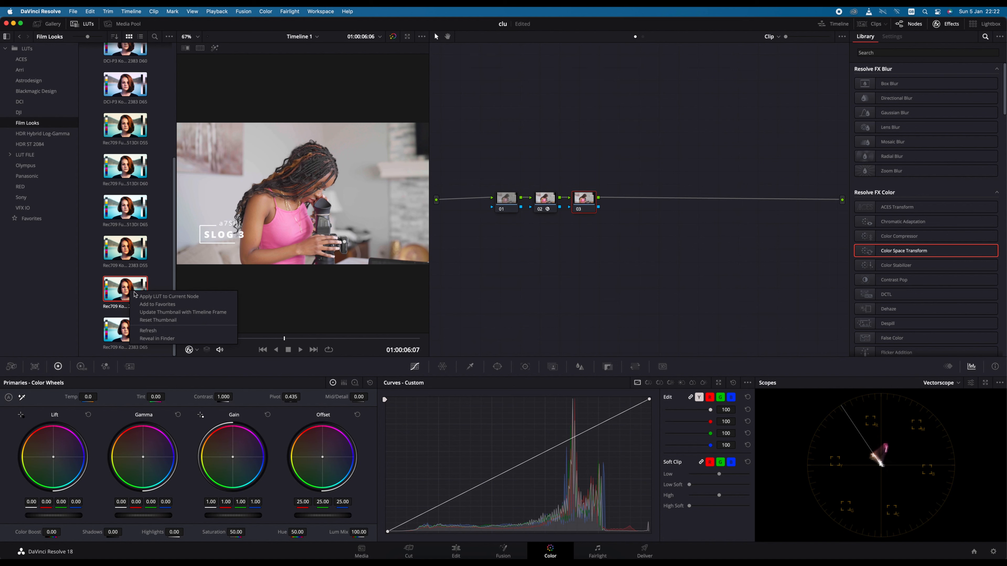
click(154, 298)
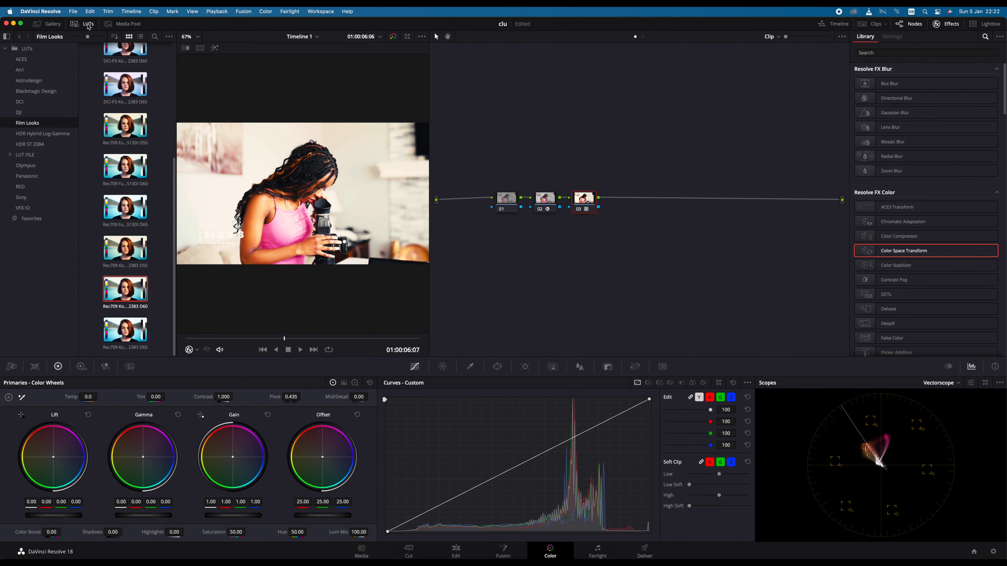
click(88, 24)
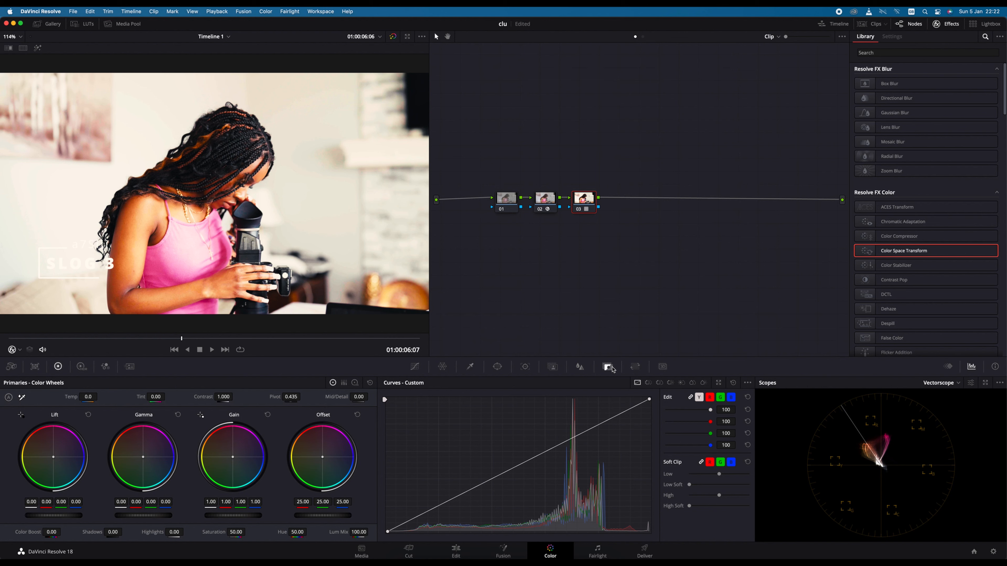
- Reduce the LUT node's key output gain to about 0.506
click(607, 367)
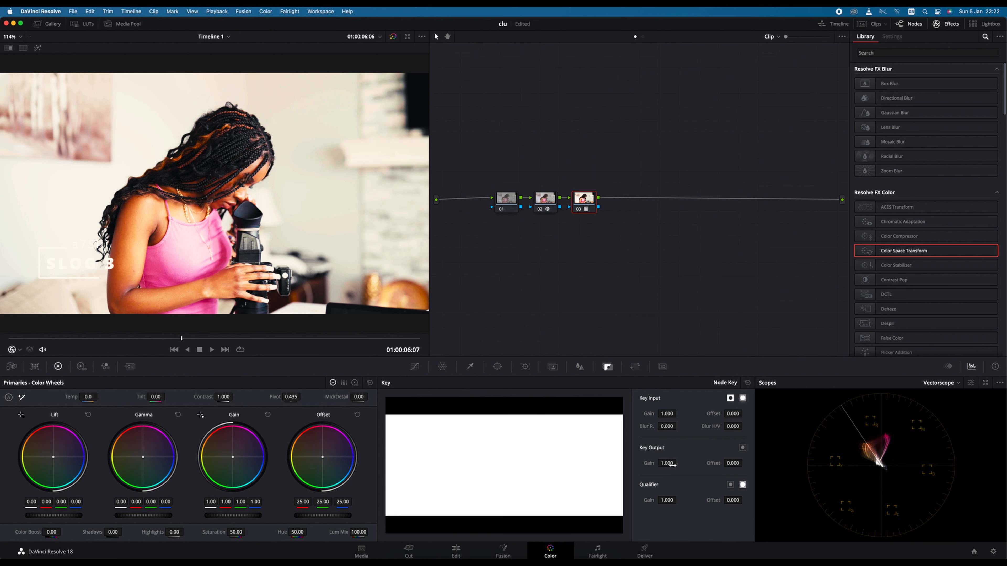
drag(680, 464, 677, 463)
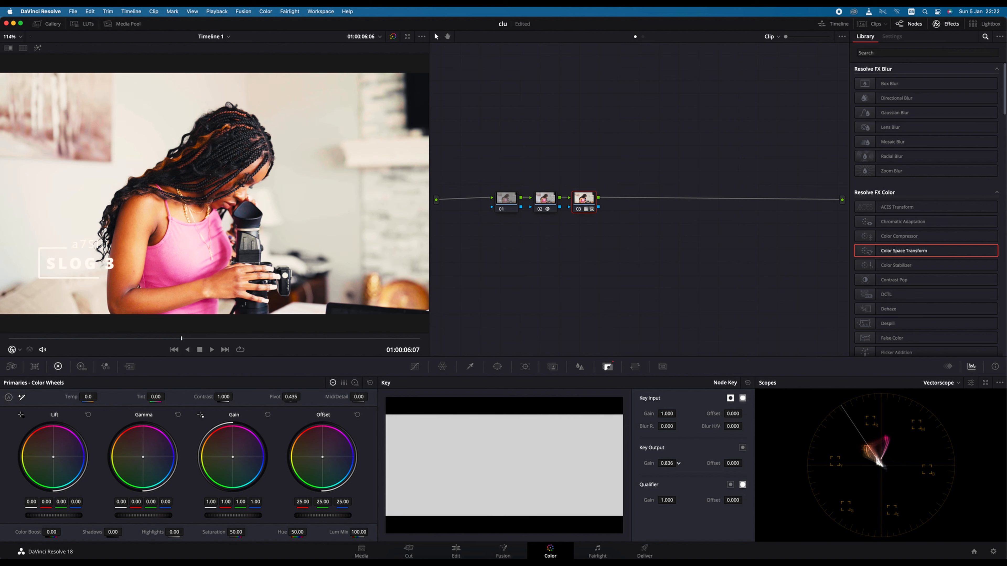
drag(678, 463, 438, 348)
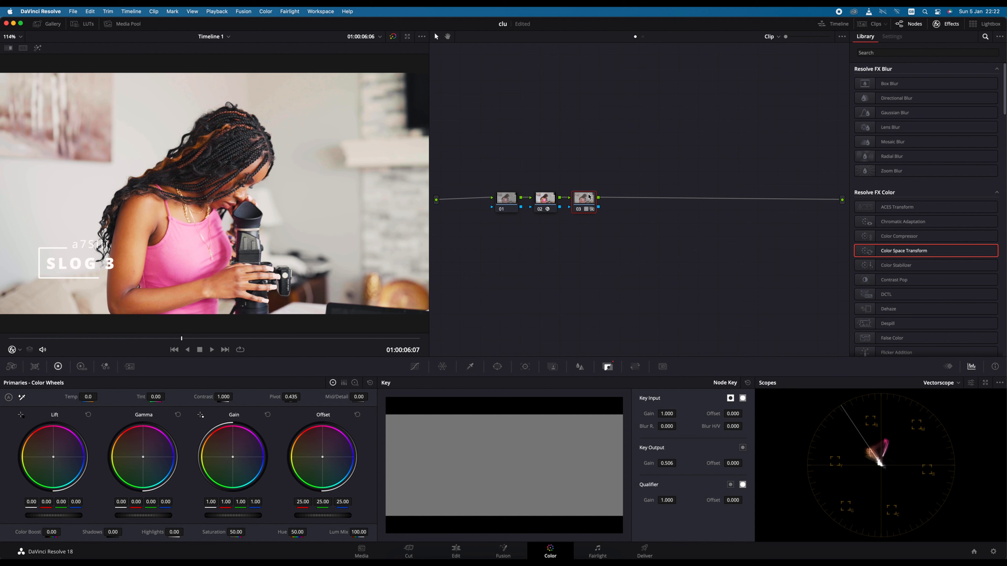
- Add a fourth serial node with gain 0.87, gamma -0.01, lift 0.02 and saturation 57.20
mouse_move(590, 197)
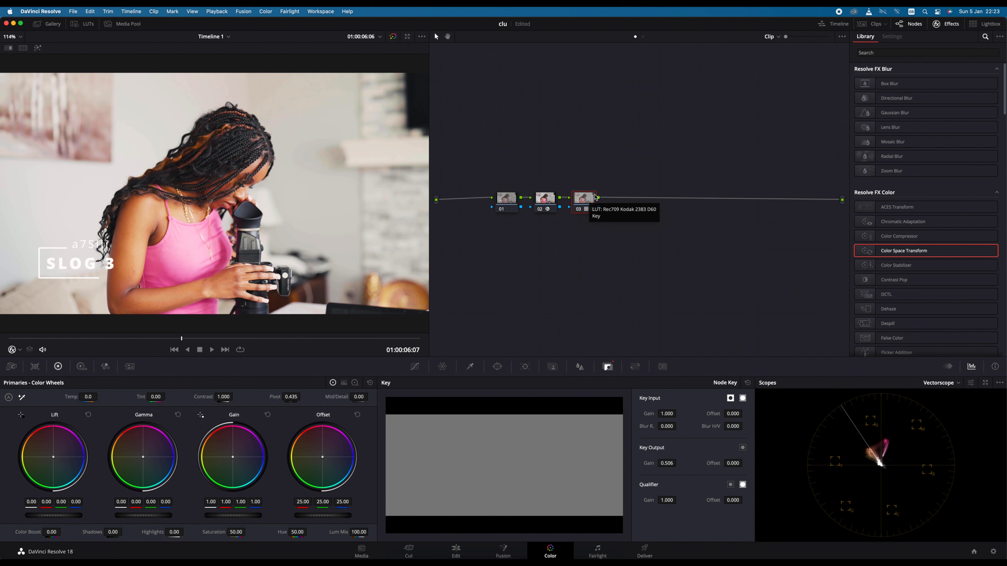
key(alt+s)
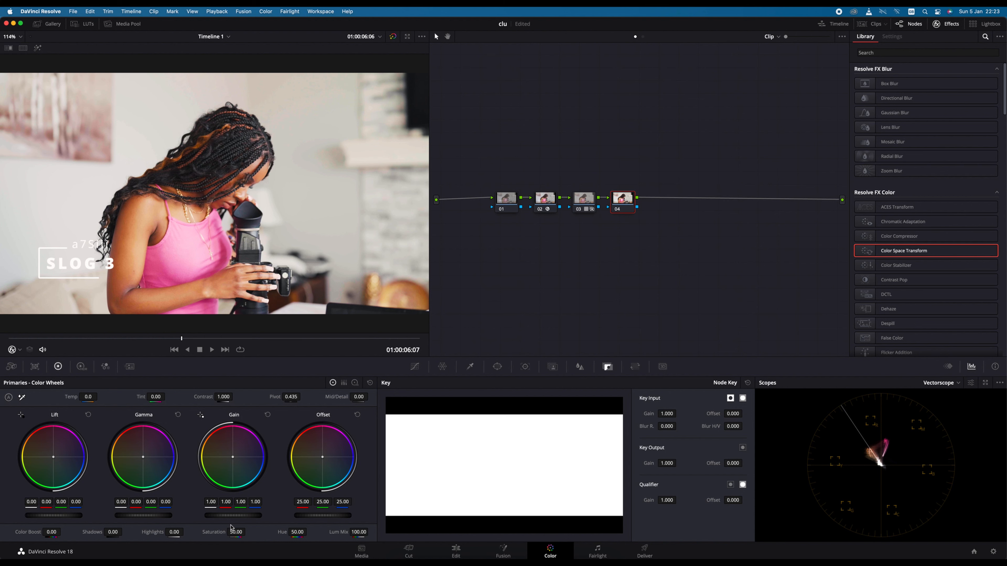
drag(247, 516, 232, 516)
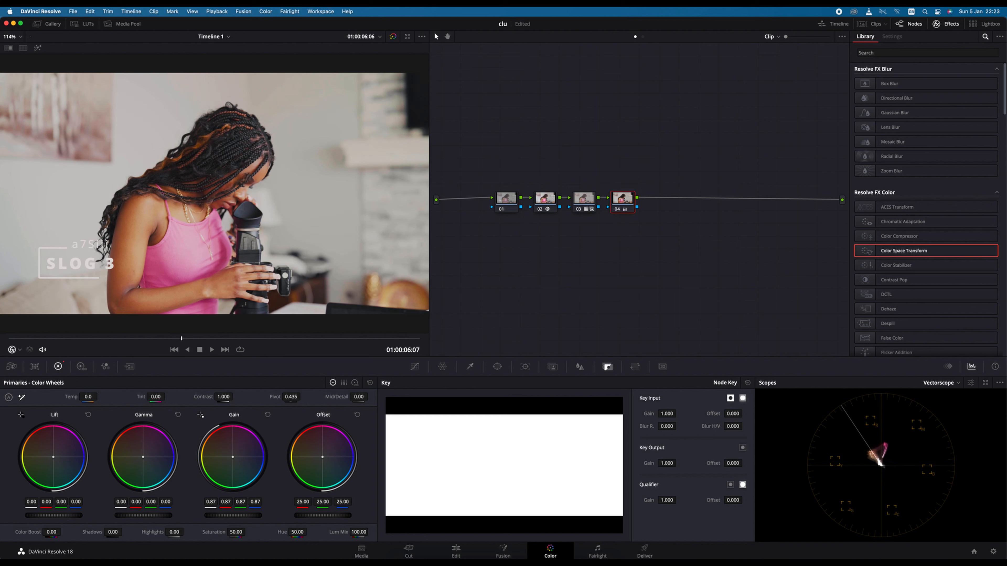
drag(137, 516, 136, 515)
click(394, 37)
click(393, 36)
drag(248, 532, 247, 531)
- Compare the clip with and without the grade by bypassing and re-enabling all color corrections
click(392, 37)
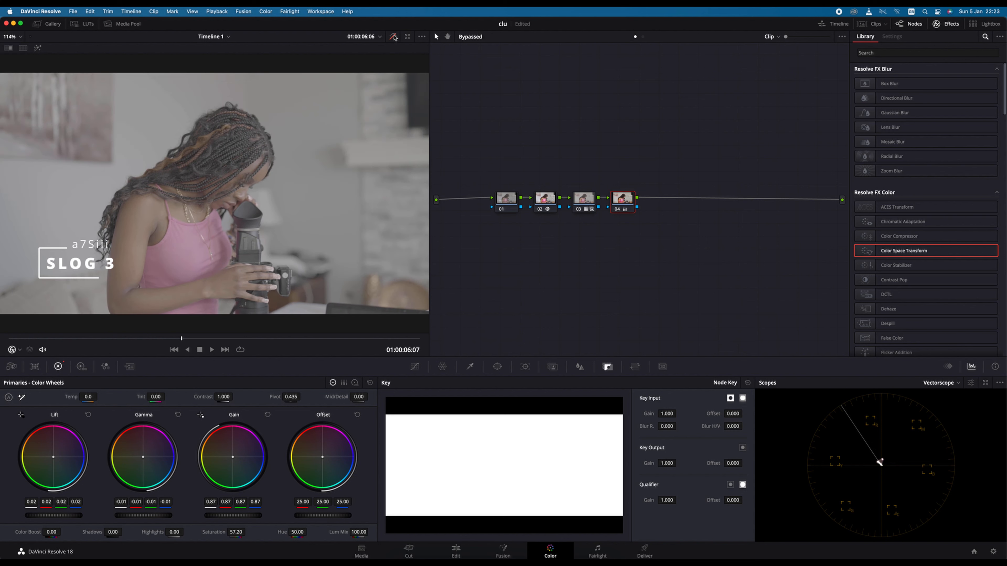
click(393, 37)
click(393, 37)
click(393, 37)
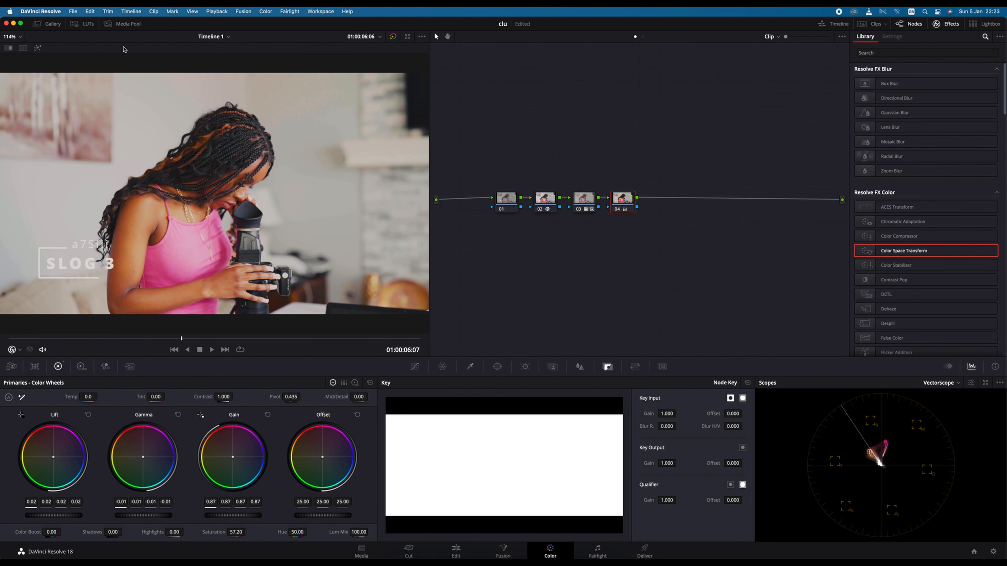
- Grab a still of the graded frame into the Stills 1 gallery album
click(51, 24)
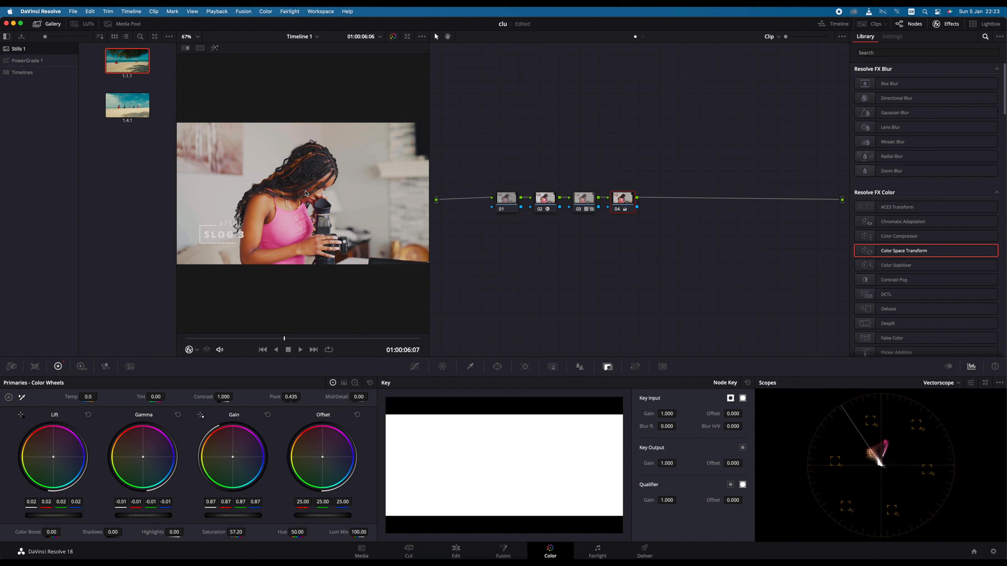
right_click(316, 157)
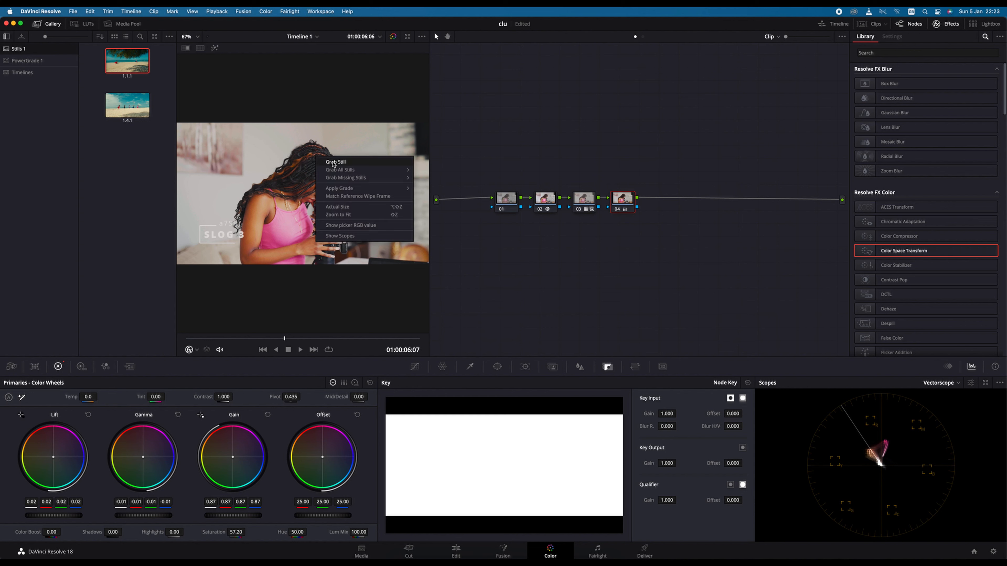
click(335, 162)
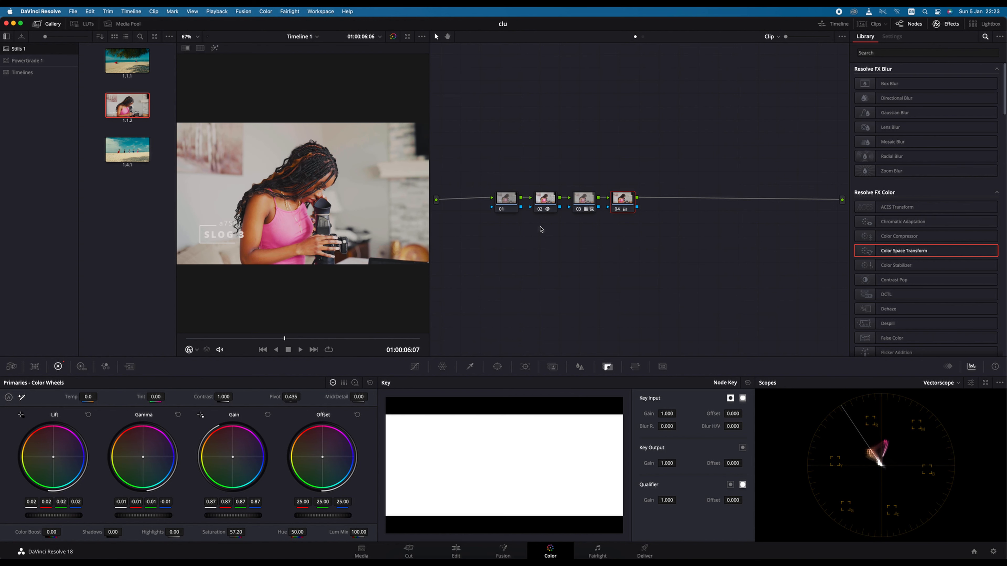
- Delete nodes 02 to 04 from the grade and shift the remaining node 01 slightly toward the output
drag(533, 224, 660, 179)
key(Delete)
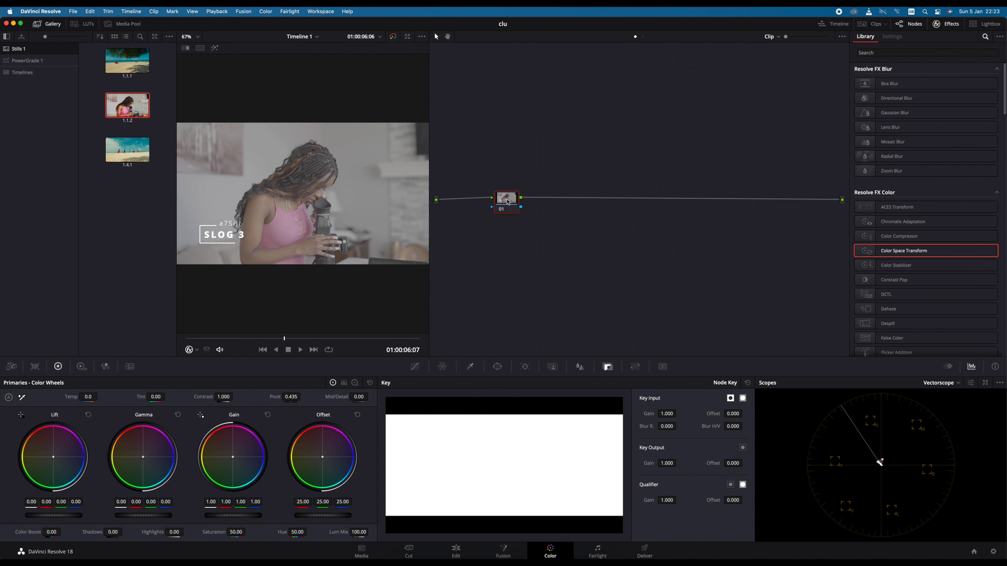
drag(517, 203, 532, 198)
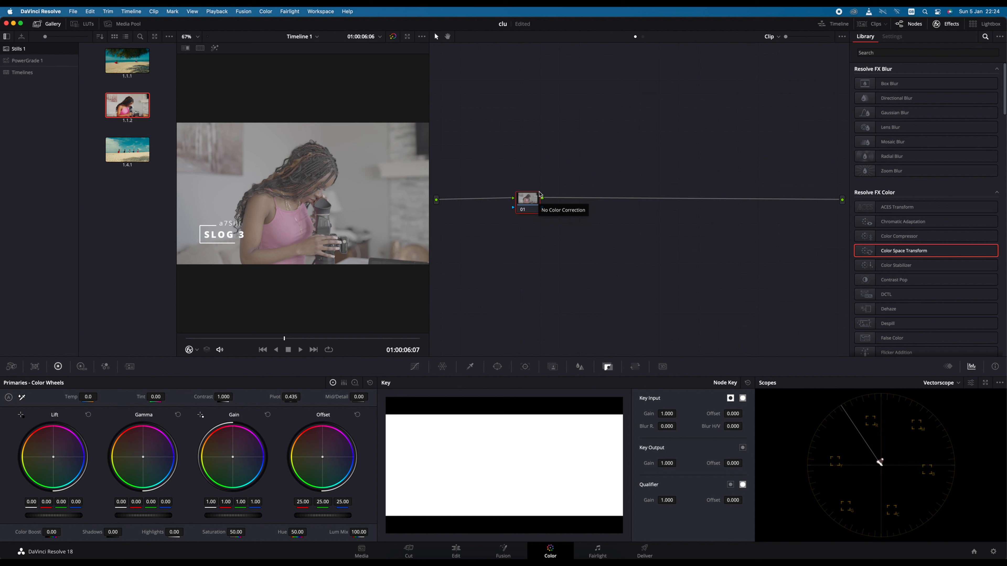
- Add two serial nodes after node 01 and apply the Color Space Transform effect to node 02
key(alt+s)
key(alt+s)
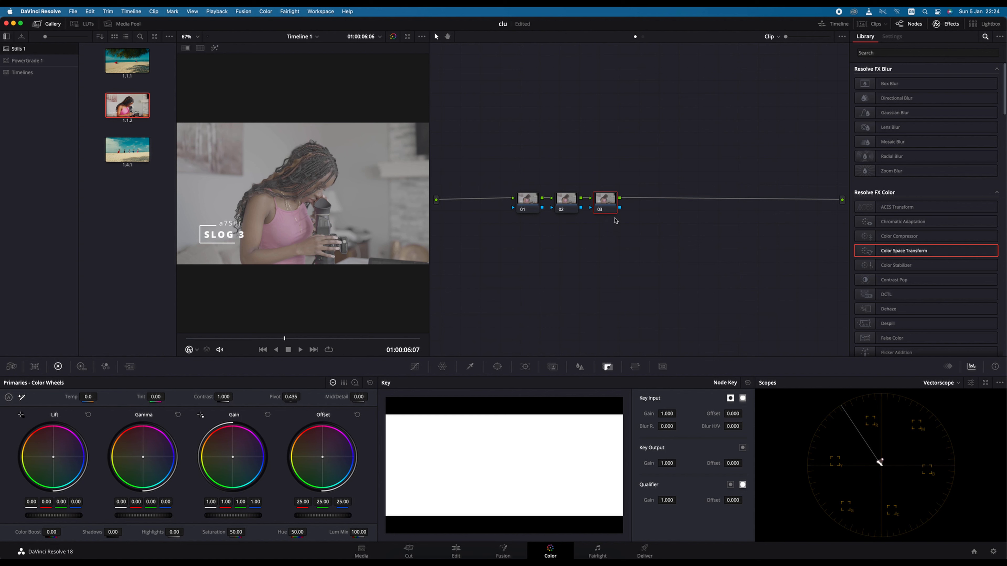
click(578, 206)
drag(859, 245, 567, 206)
- Set node 02's Color Space Transform input color space to Sony S-Gamut3.Cine and input gamma to Sony S-Log3
click(966, 93)
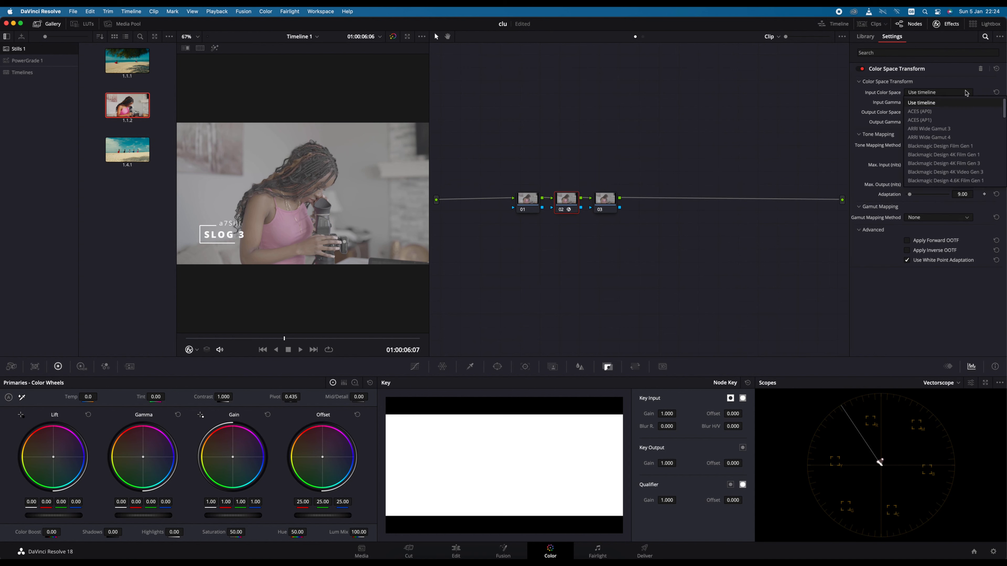
scroll(936, 177, down, 10)
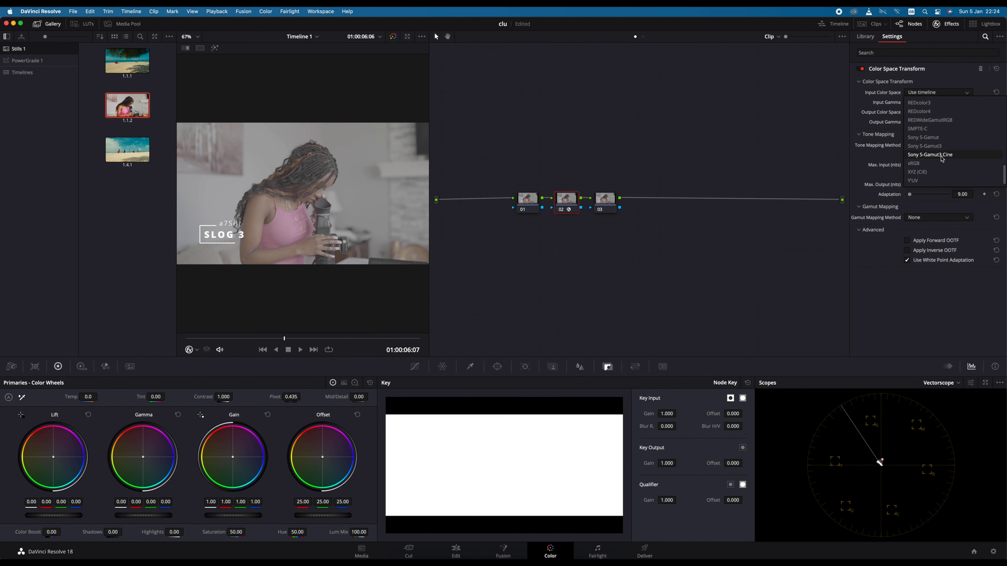
click(935, 180)
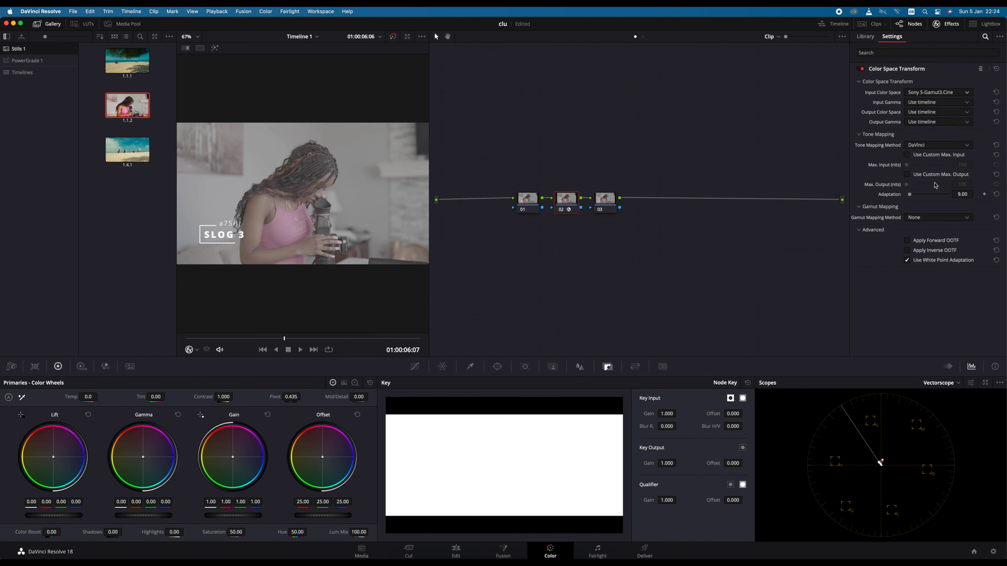
click(968, 103)
scroll(943, 133, down, 10)
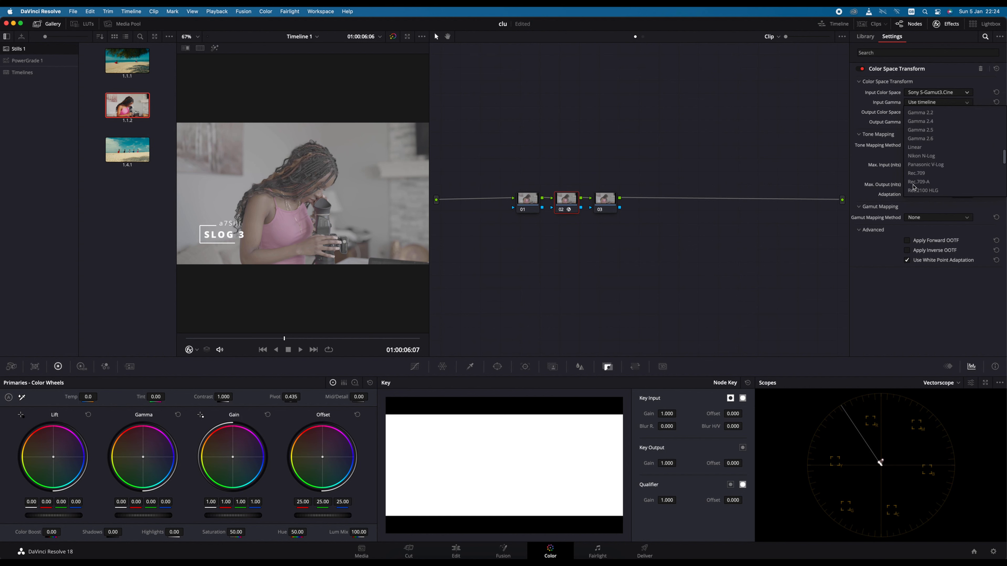
scroll(928, 177, down, 5)
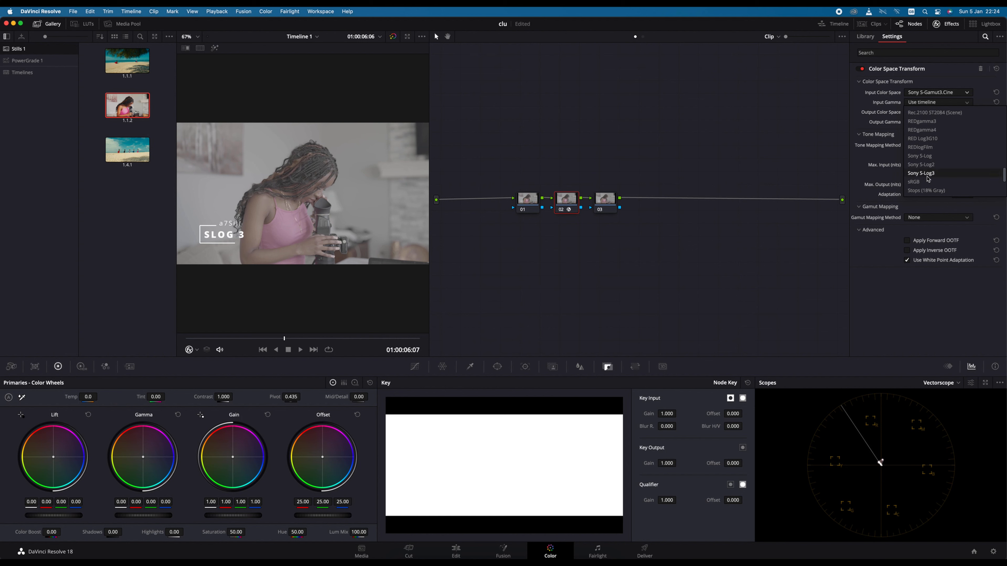
click(925, 175)
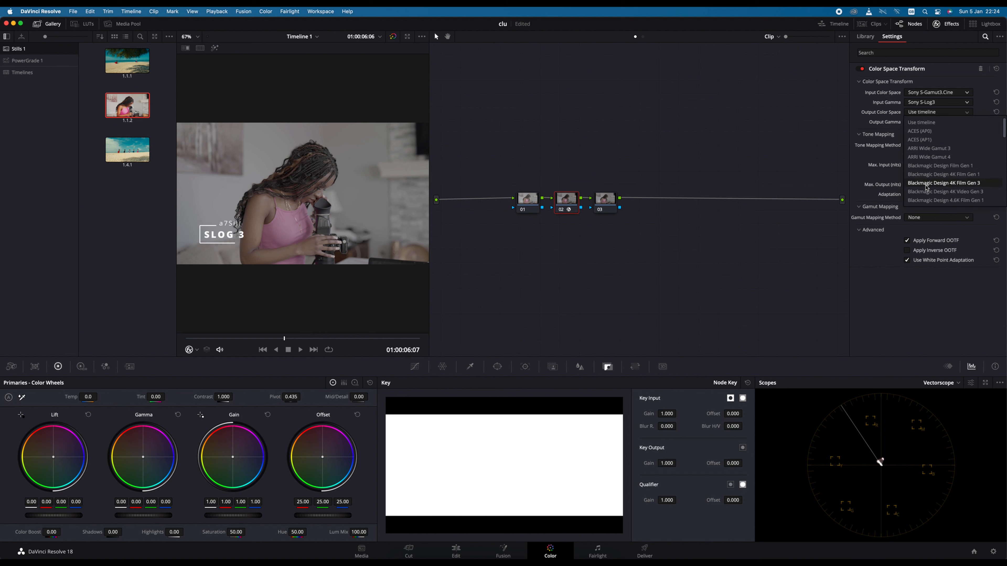
- Set node 02's output color space to DaVinci Wide Gamut and output gamma to DaVinci Intermediate
scroll(937, 188, down, 5)
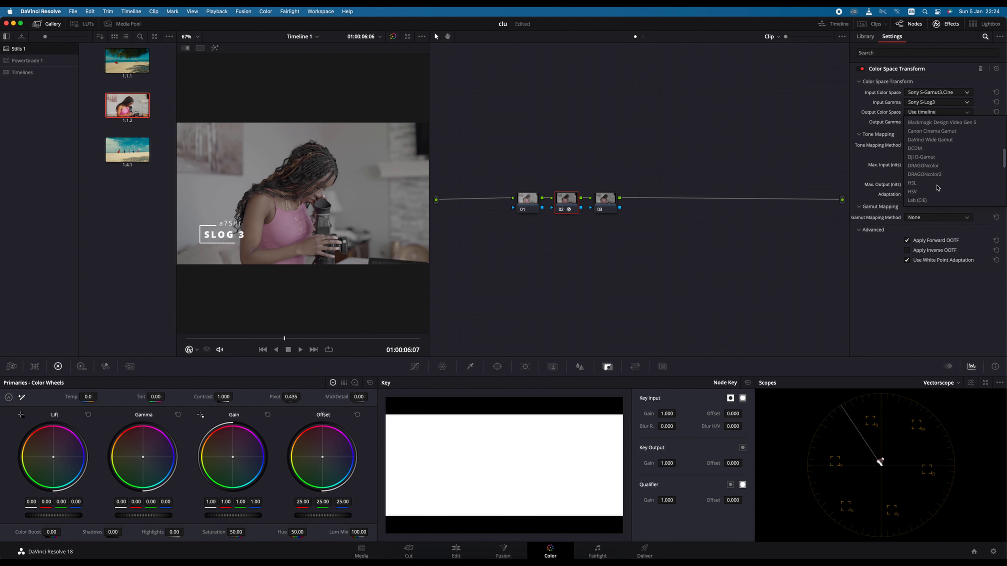
scroll(937, 188, up, 5)
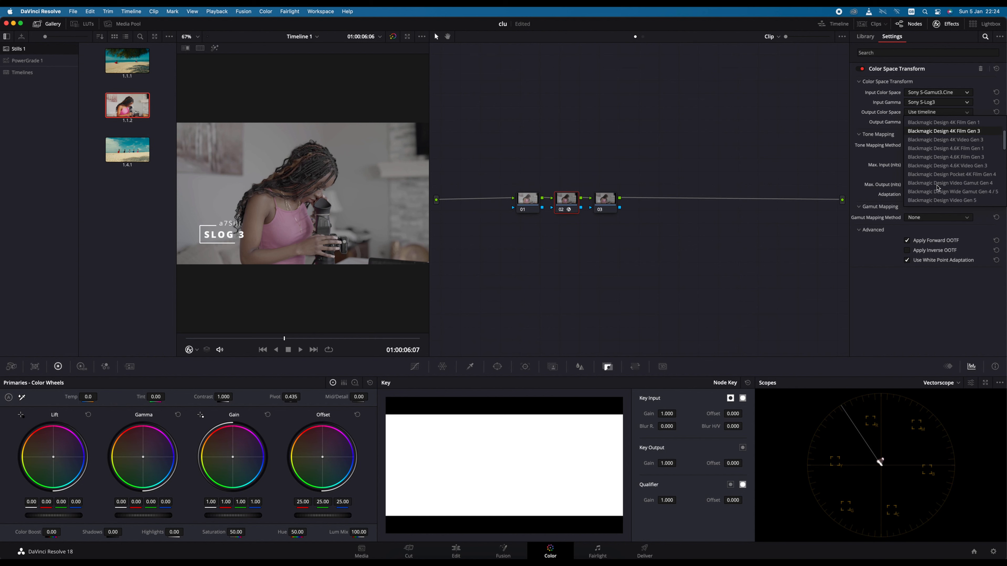
scroll(937, 188, down, 3)
click(936, 141)
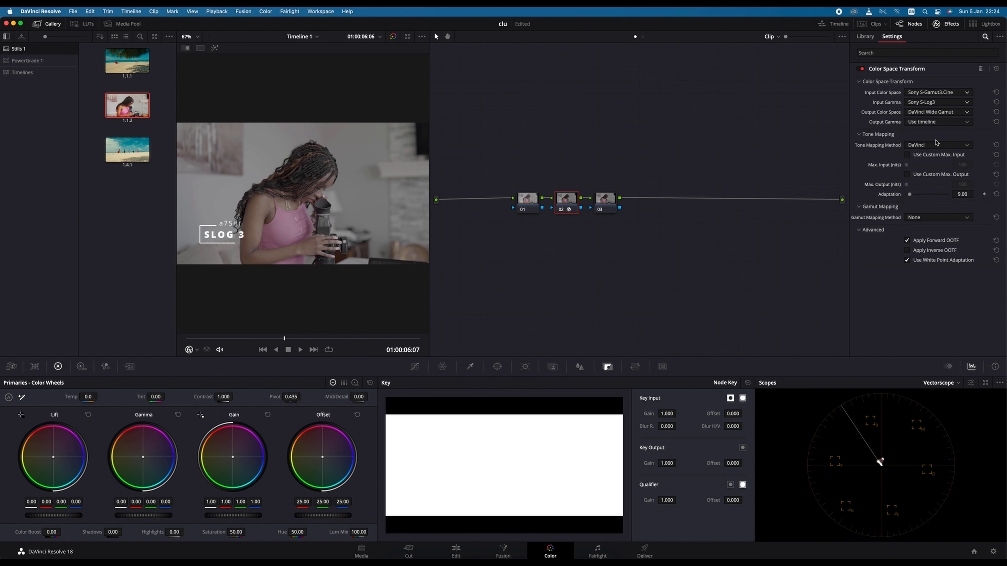
click(962, 123)
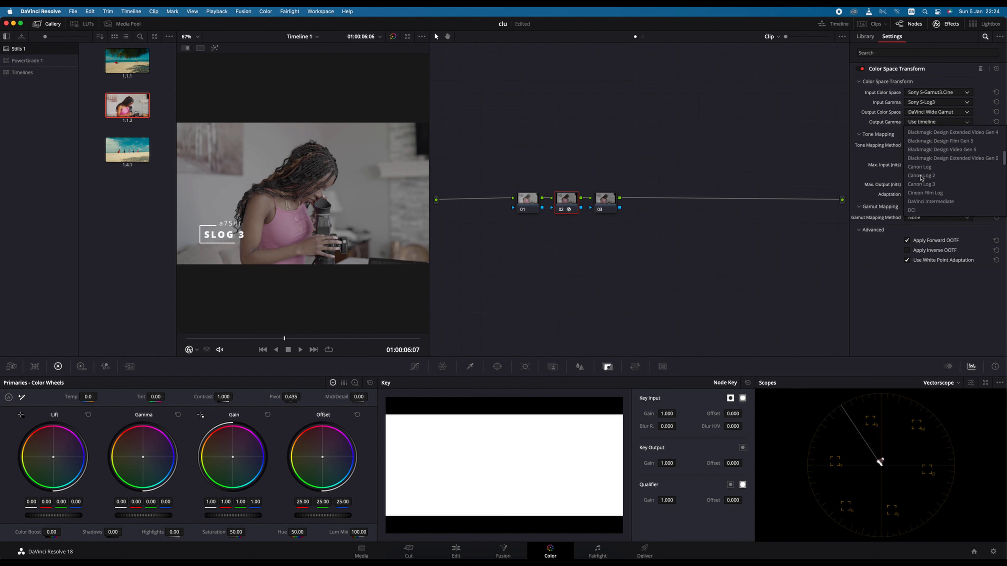
scroll(921, 178, down, 3)
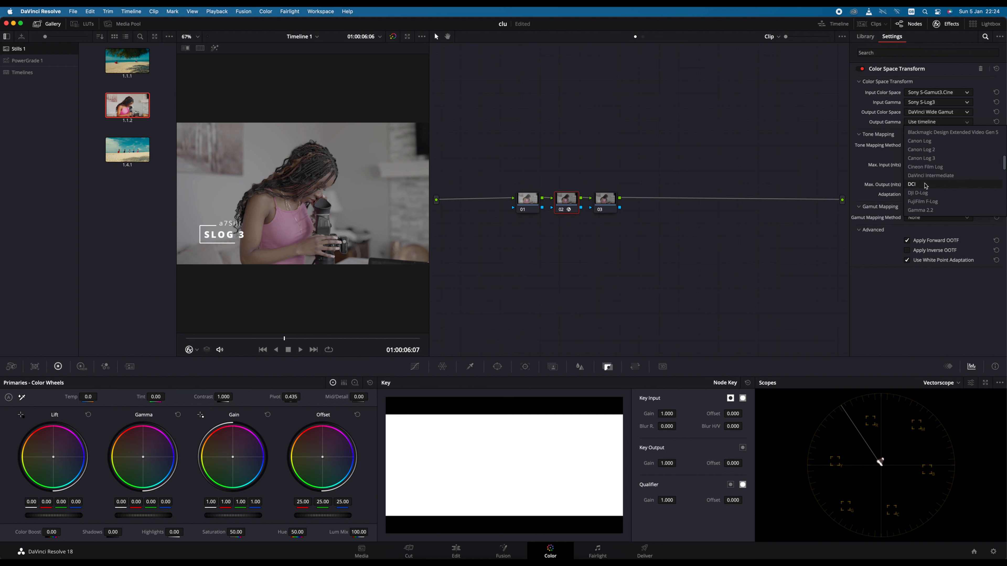
click(929, 176)
- Apply Color Space Transform to node 03 with input color space DaVinci Wide Gamut and input gamma DaVinci Intermediate
click(611, 202)
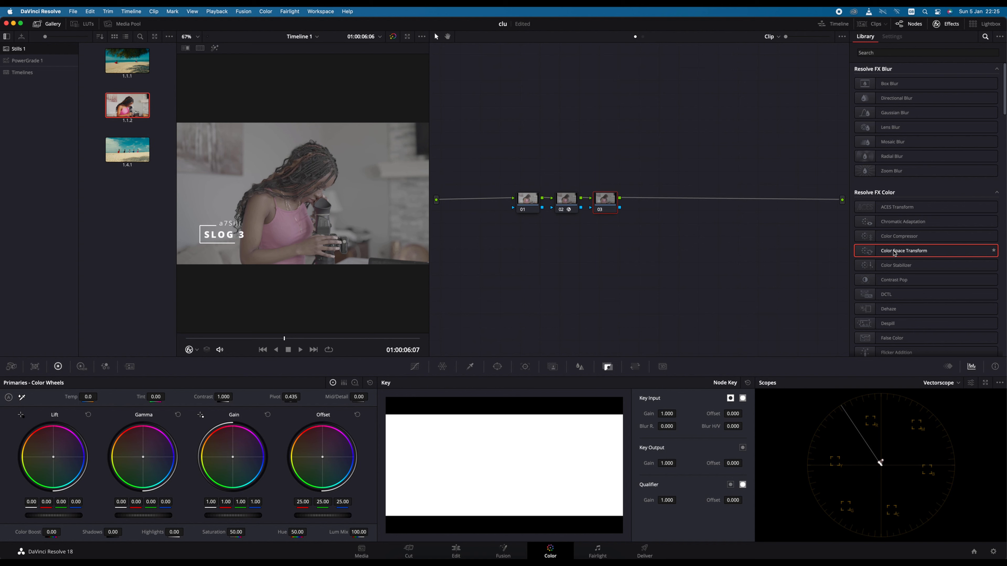
drag(911, 254, 605, 201)
click(935, 94)
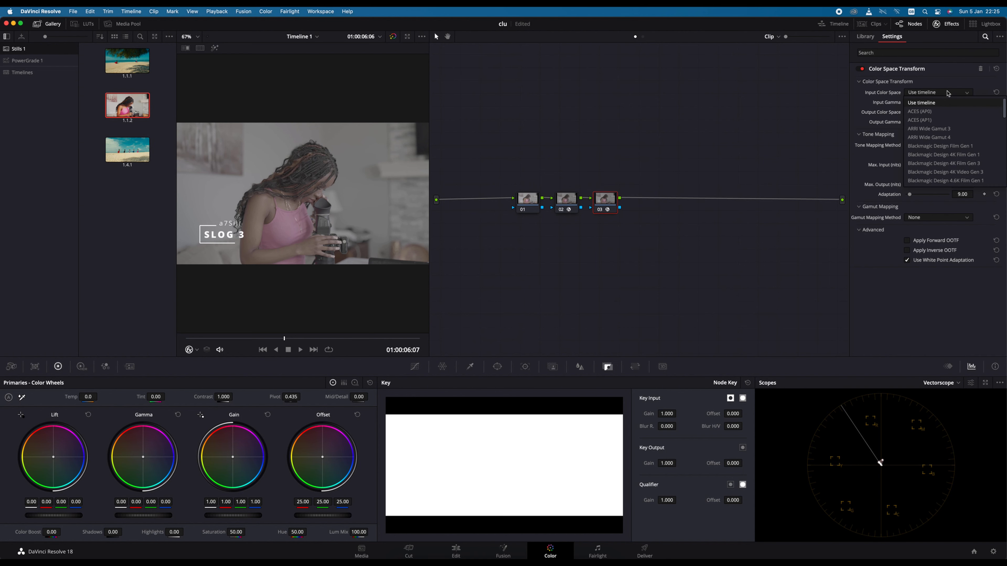
scroll(943, 139, down, 3)
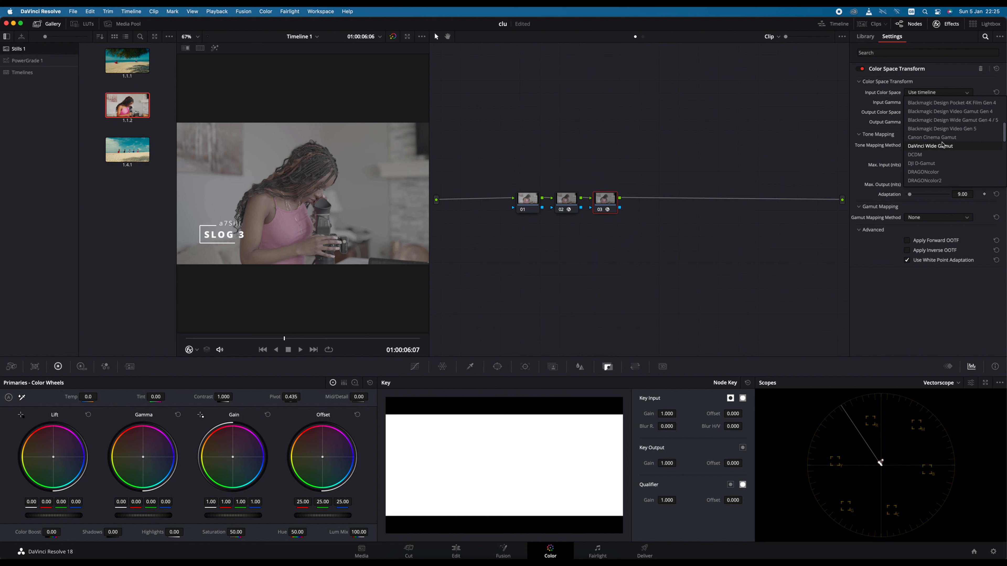
click(931, 146)
click(953, 103)
scroll(950, 159, down, 5)
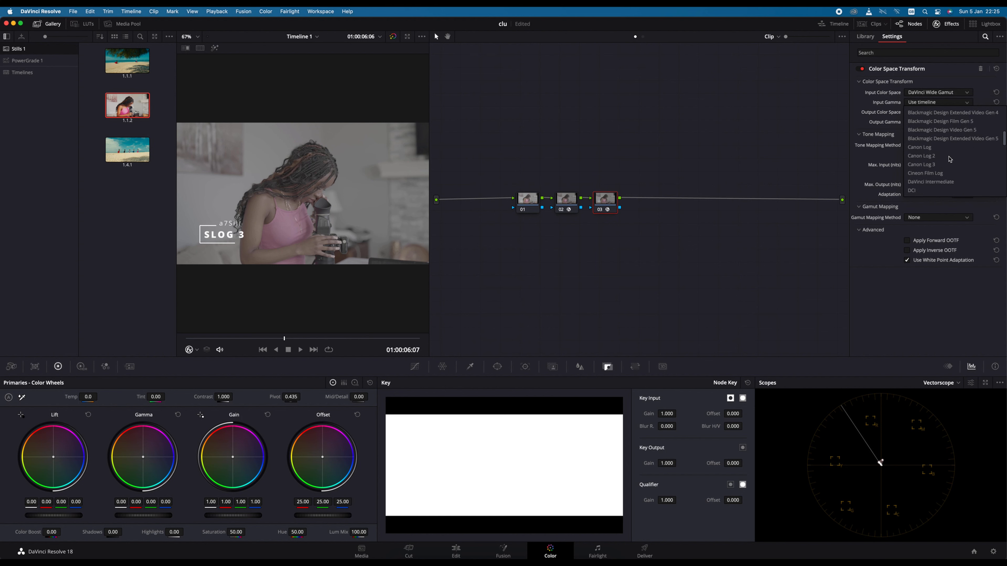
click(937, 184)
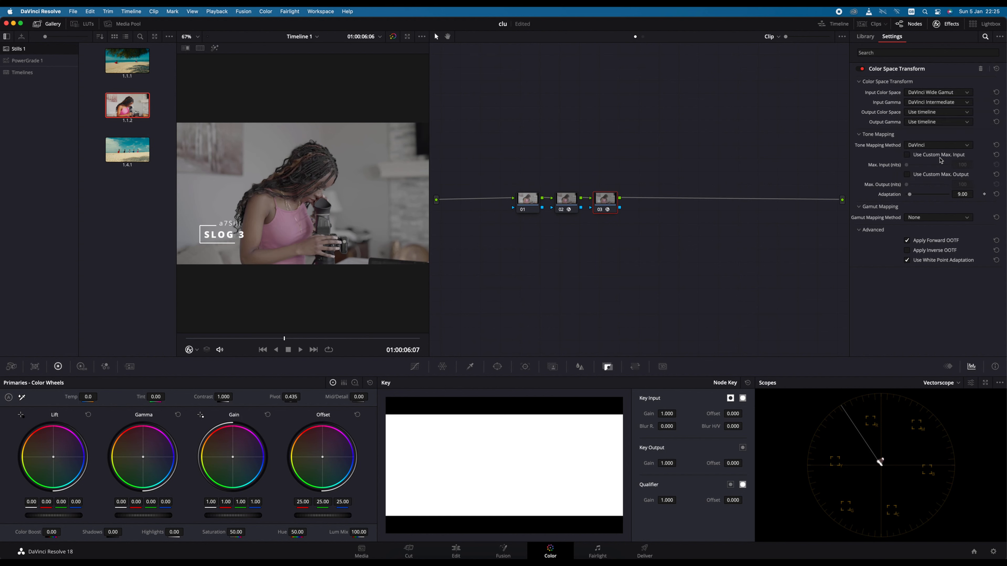
- Set node 03's output color space to Rec.709 and output gamma to Gamma 2.4
click(955, 113)
scroll(953, 173, down, 5)
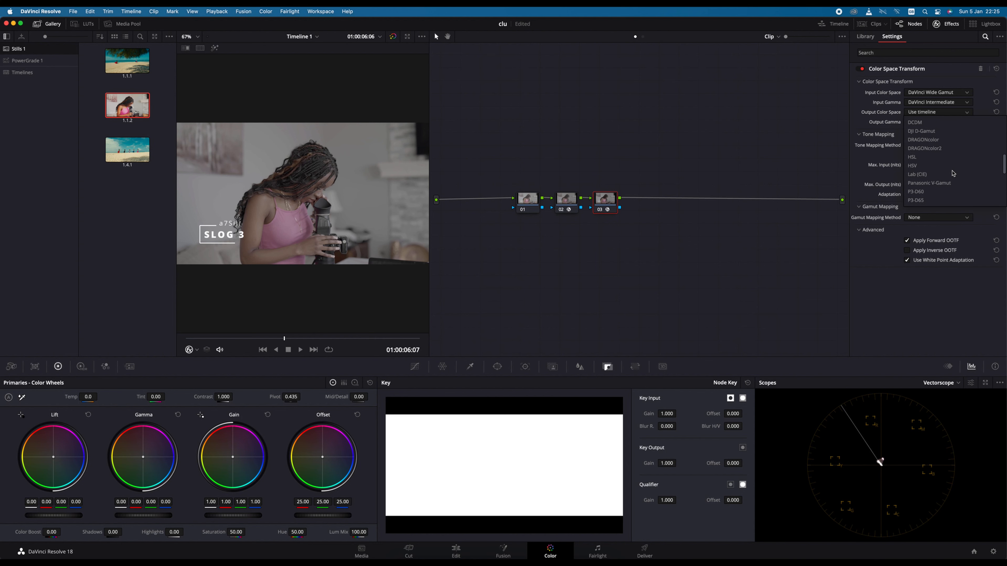
scroll(953, 173, down, 3)
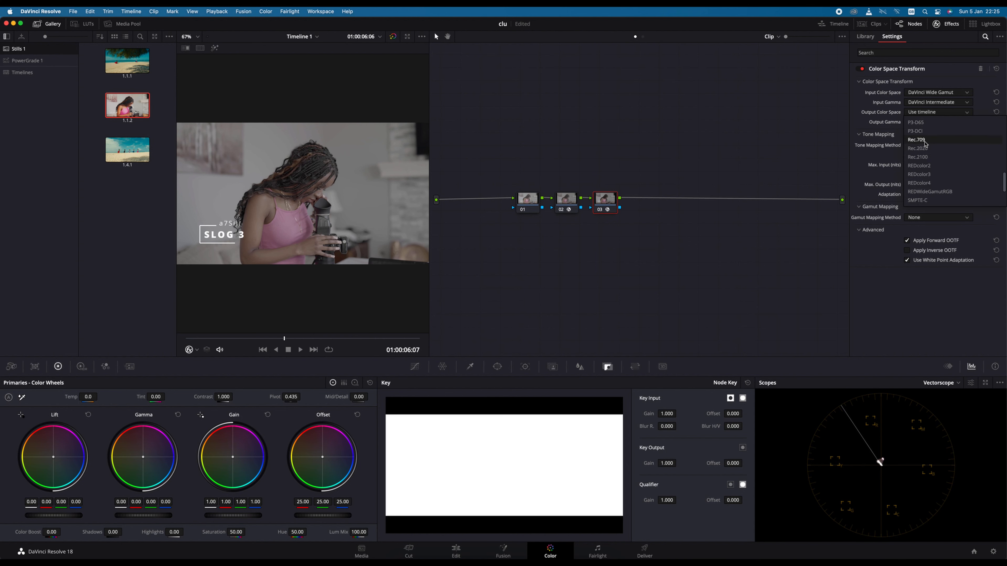
click(916, 139)
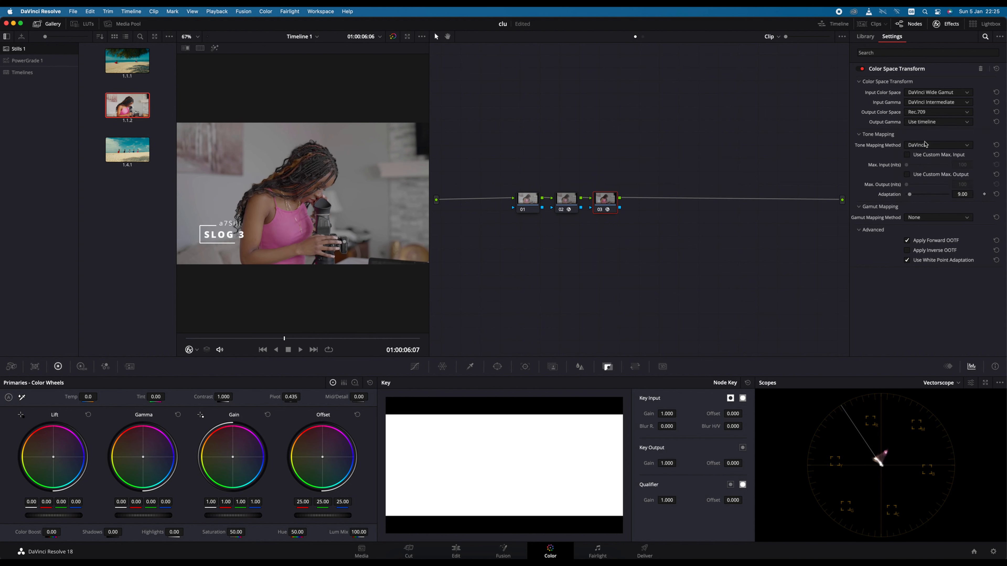
click(963, 123)
scroll(943, 196, down, 3)
scroll(941, 196, down, 3)
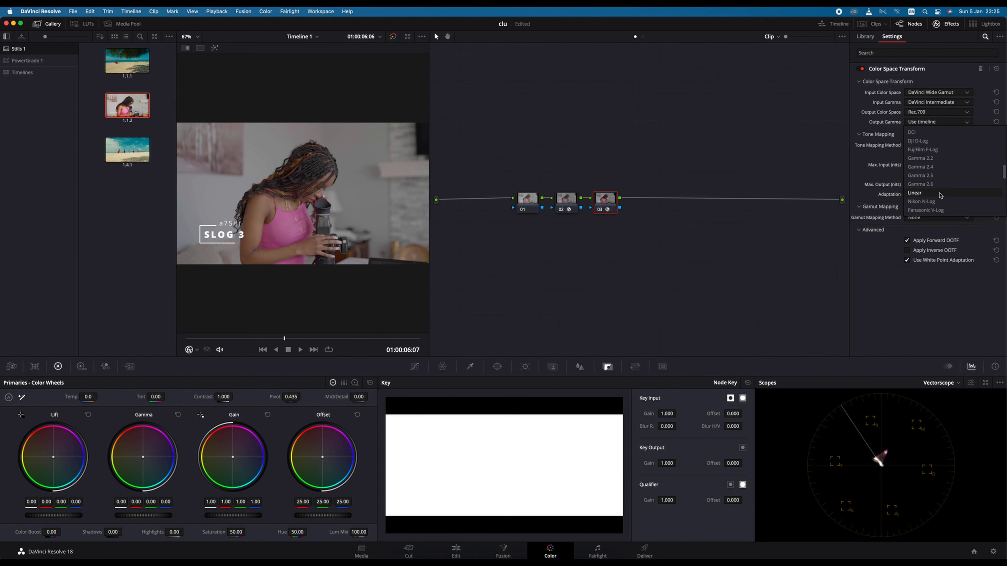
click(927, 167)
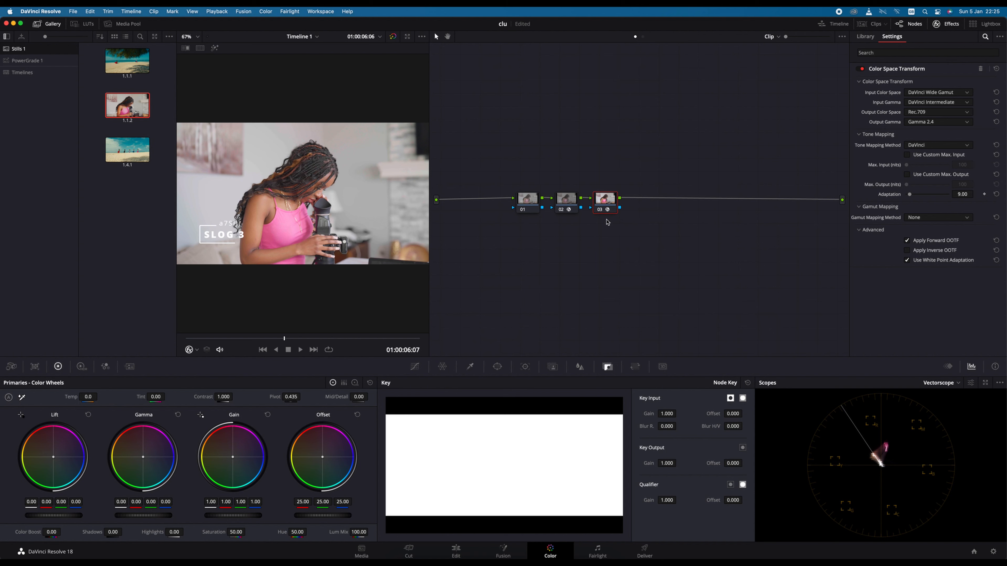
- Add serial node 04 after node 03, apply the Rec709 Kodak 2383 D60 film look LUT to it, and close the LUT browser
key(alt+s)
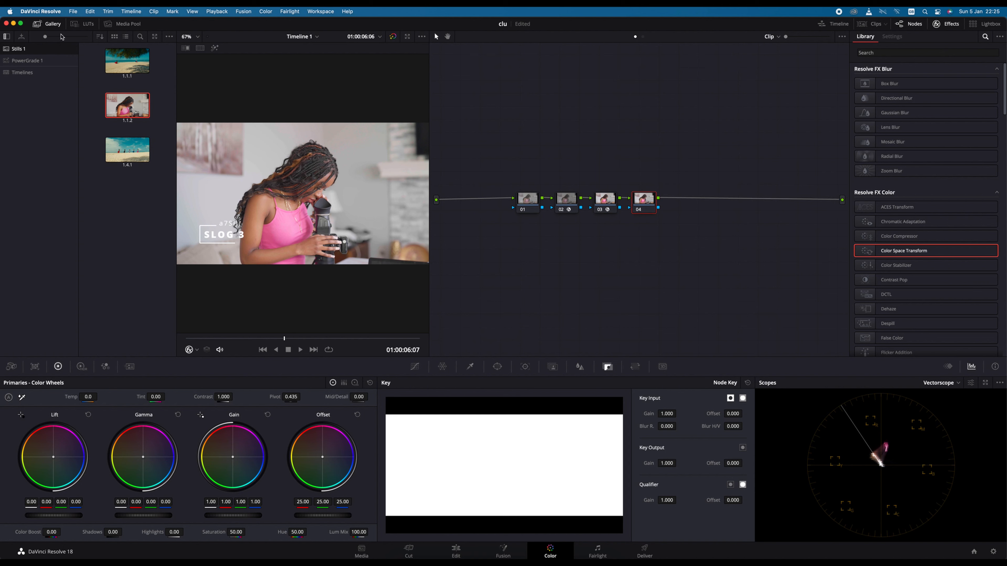
click(82, 24)
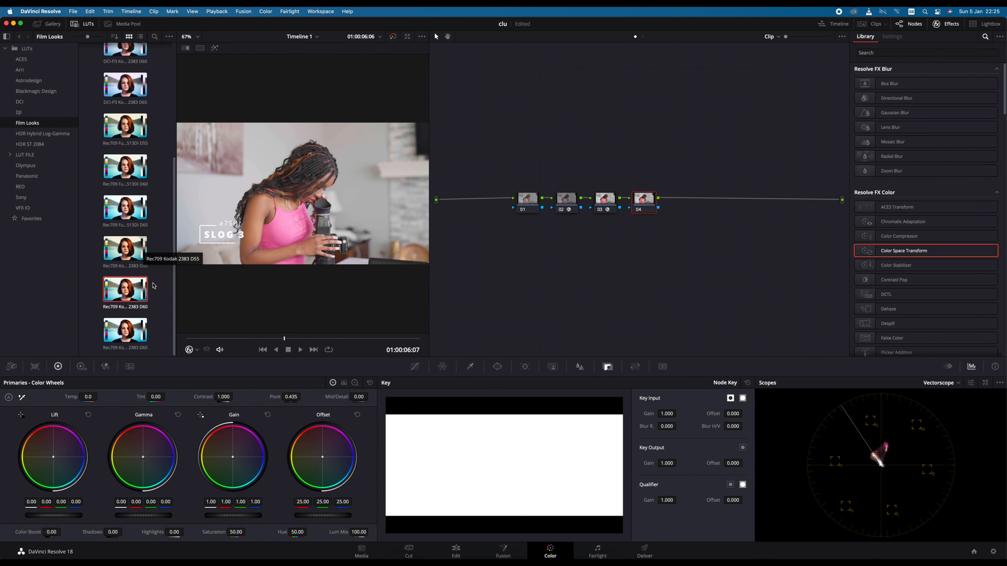
right_click(137, 293)
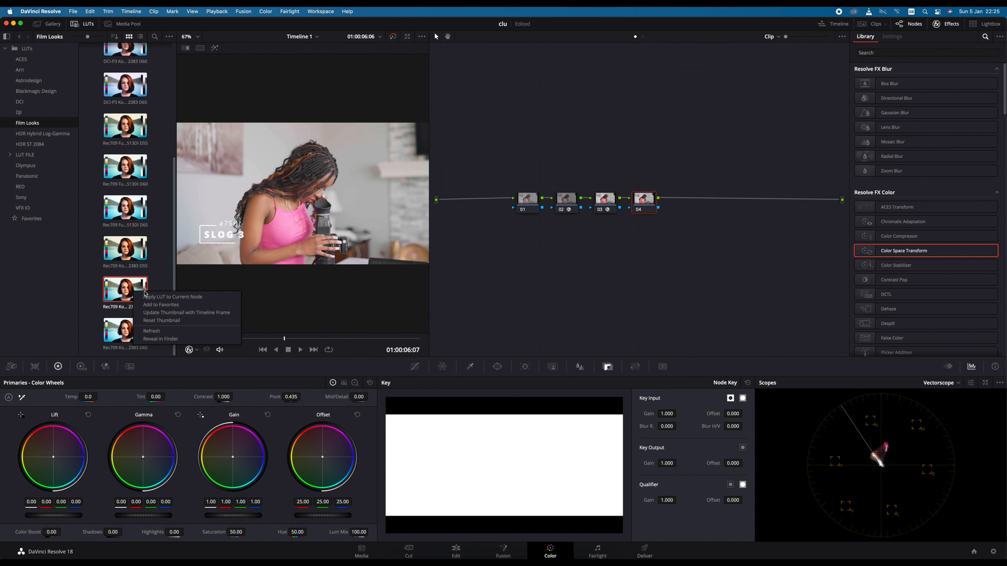
click(158, 297)
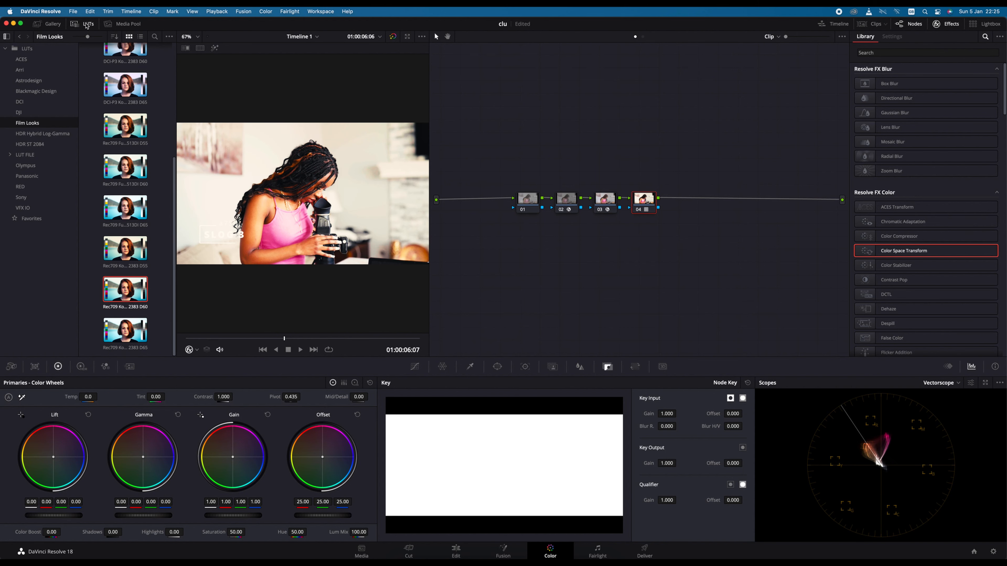
click(83, 24)
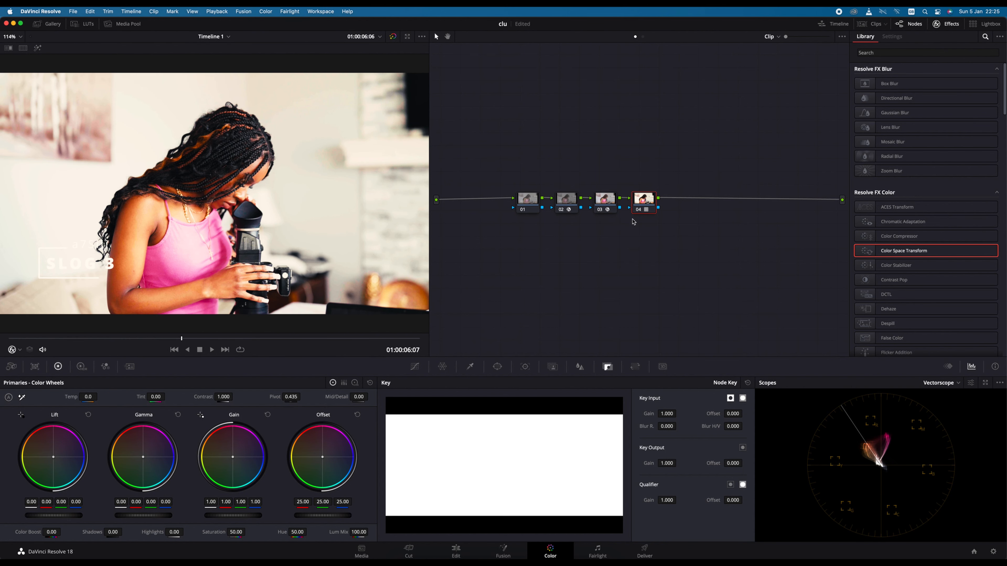
- Change the output gamma of node 03's Color Space Transform to Cineon Film Log
click(610, 203)
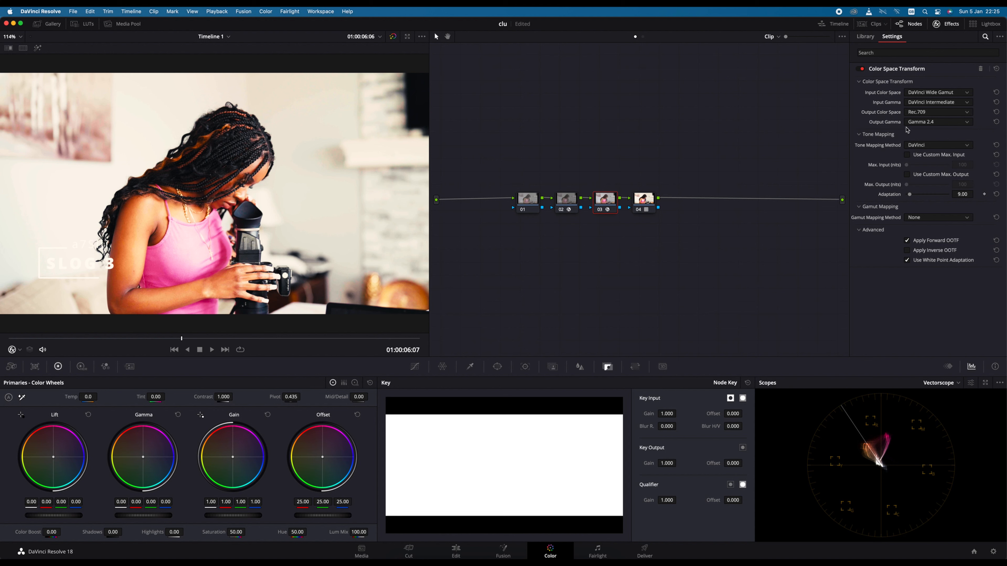
click(944, 125)
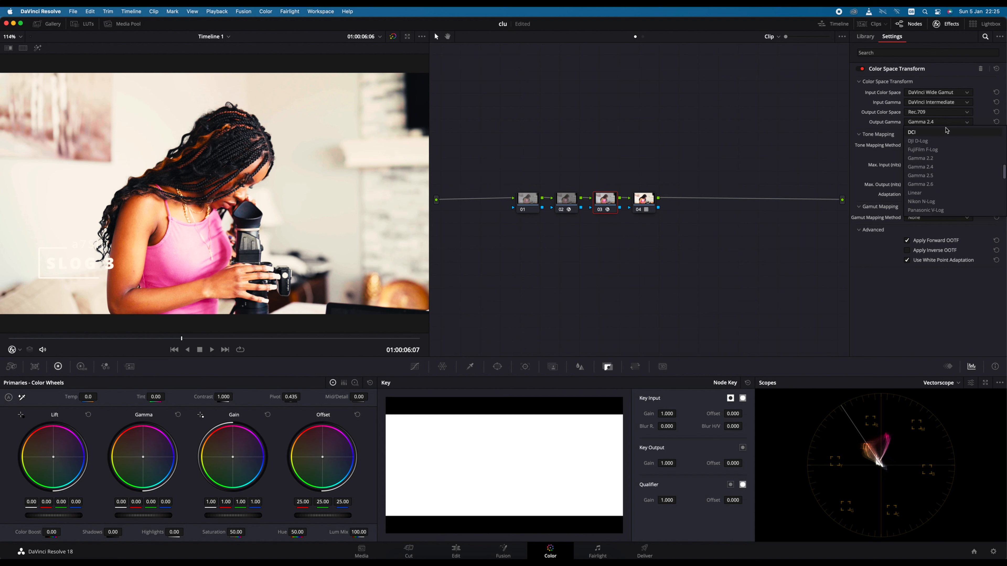
scroll(933, 189, up, 3)
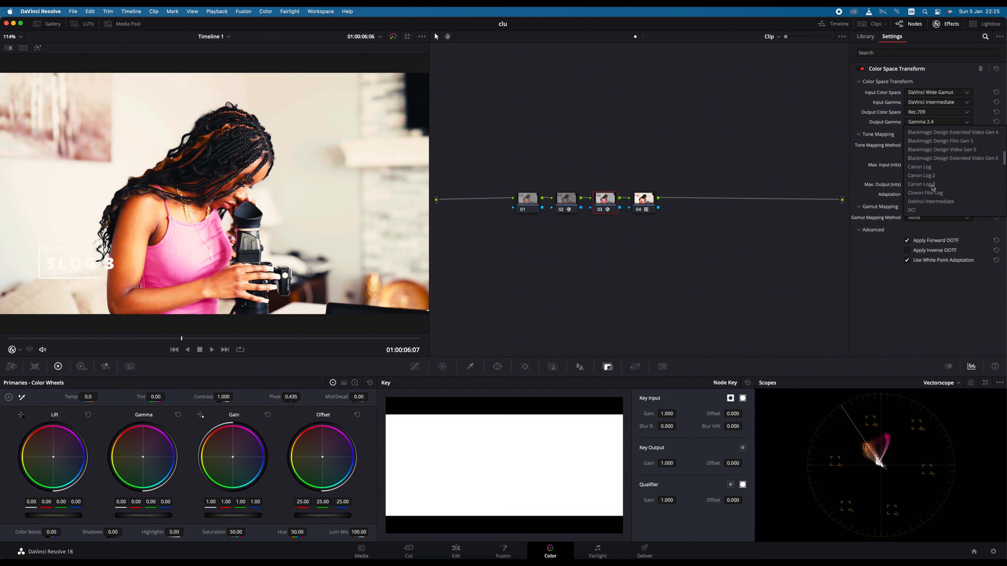
click(927, 194)
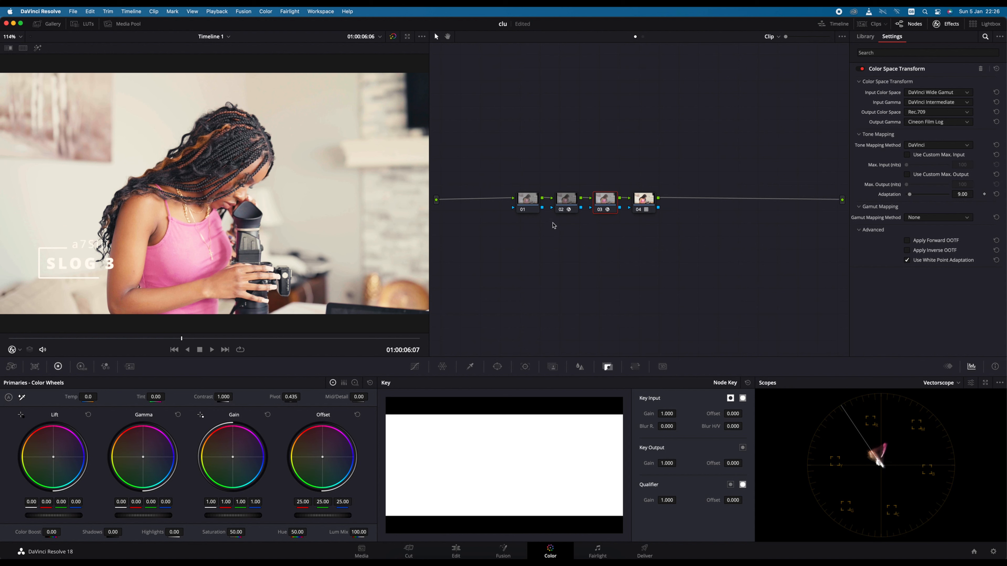
- Add serial node 05 after node 04 and lower its gain to 0.93 with the scopes switched to Waveform
click(638, 205)
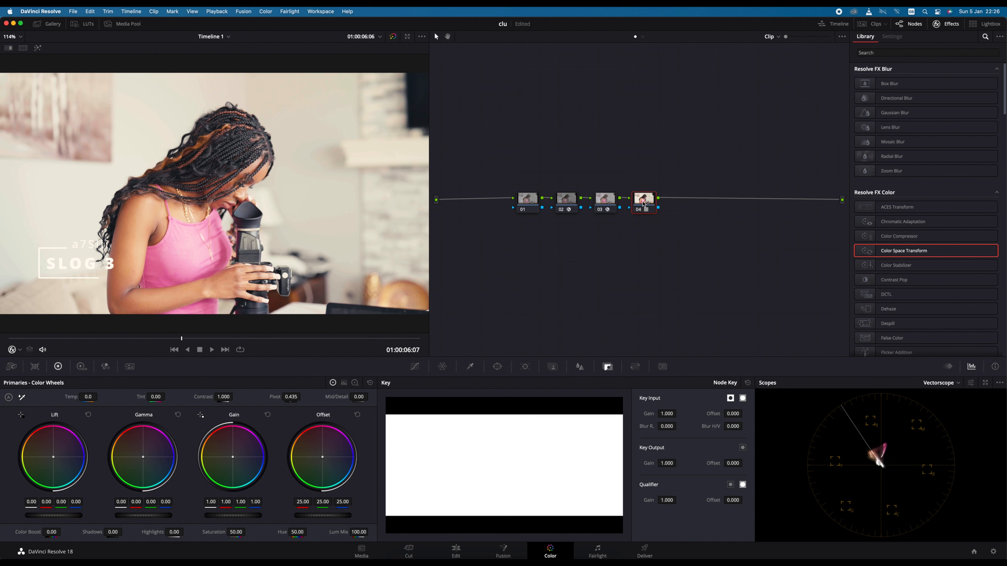
key(alt+s)
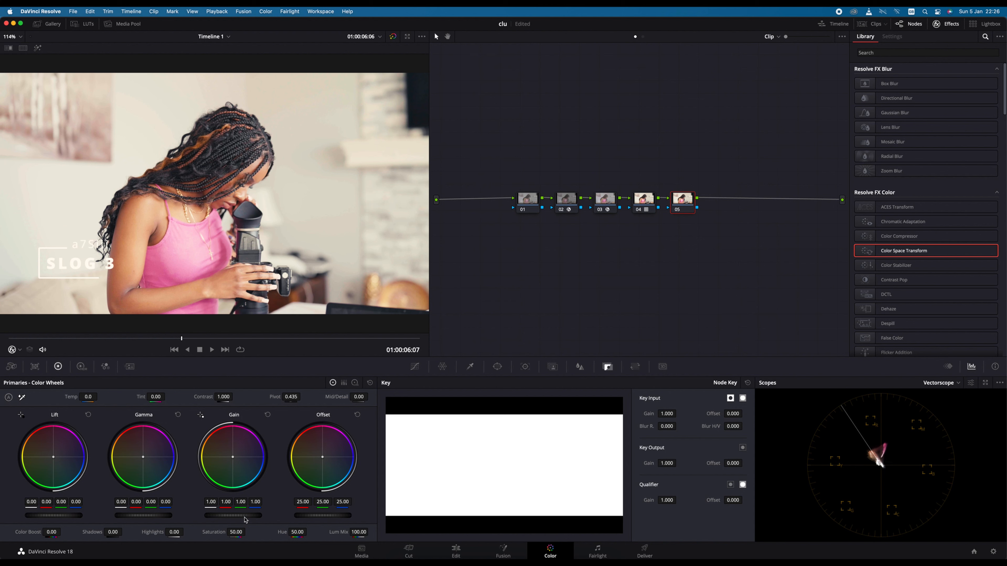
click(958, 382)
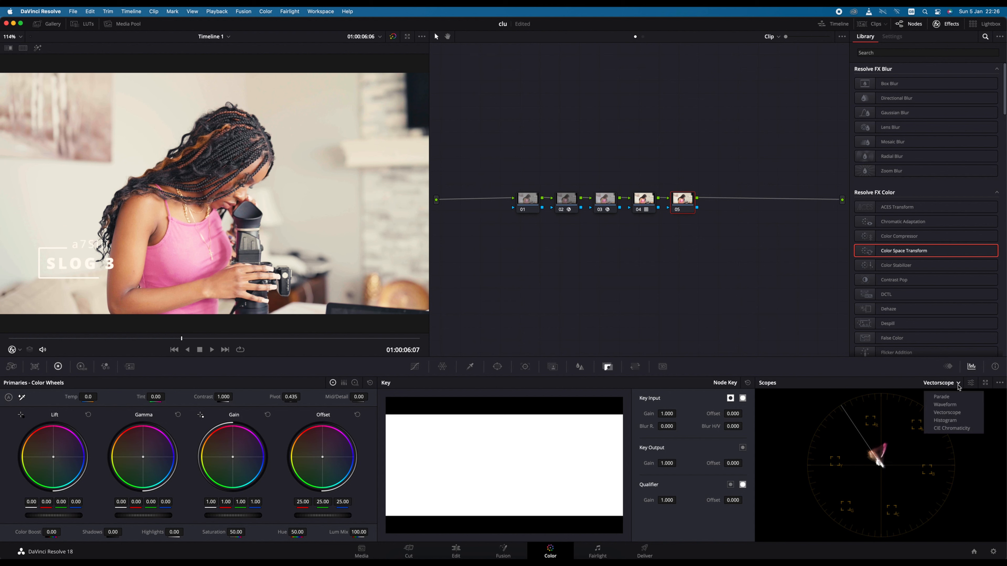
click(946, 405)
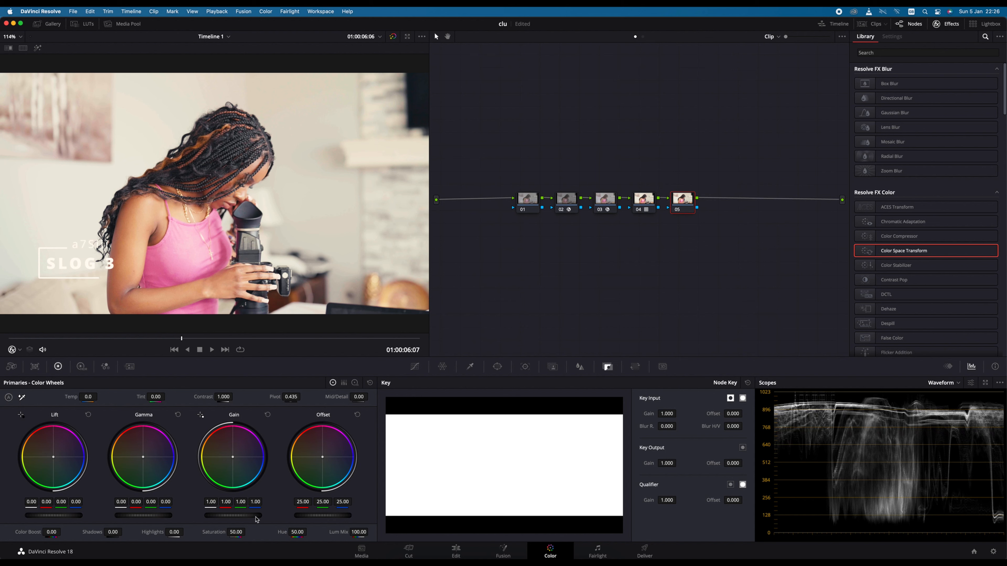
drag(233, 516, 222, 515)
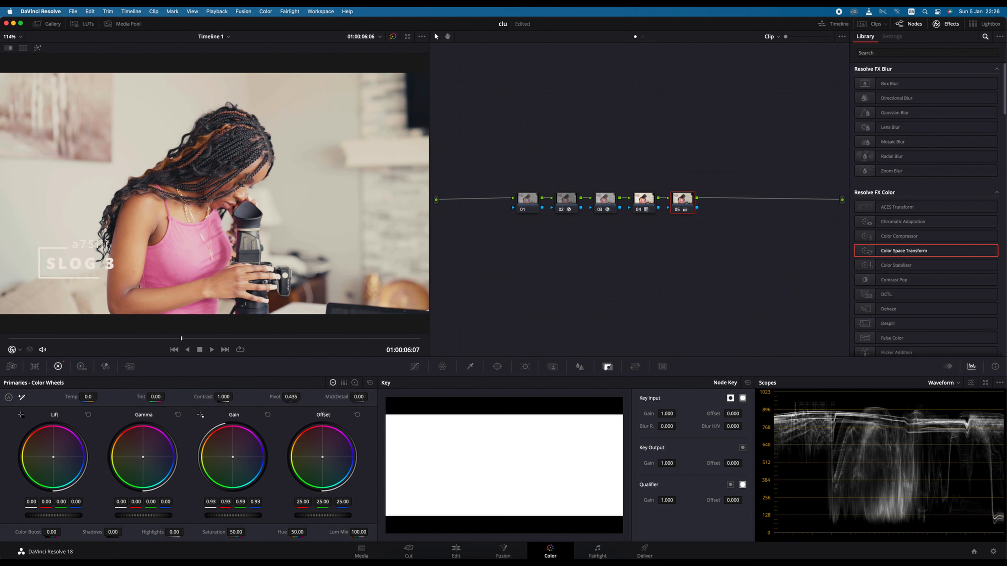
- Lower node 05's gamma to -0.08 and its lift to -0.01
drag(143, 515, 133, 515)
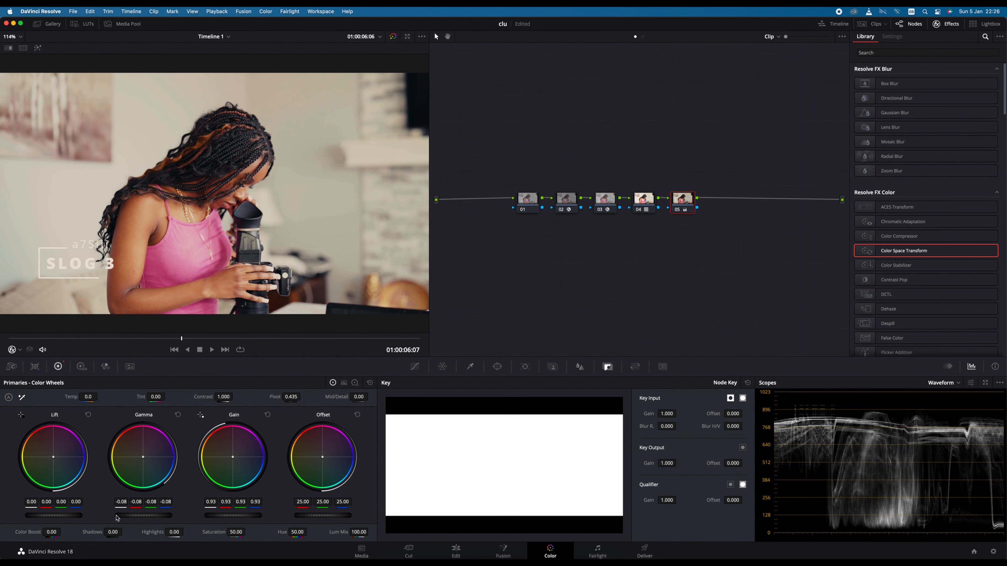
drag(50, 515, 50, 516)
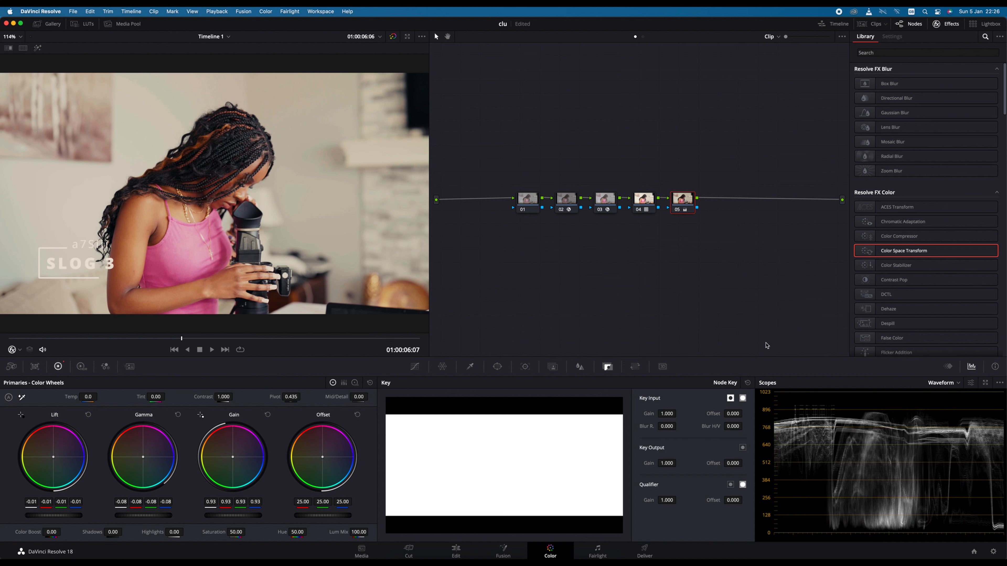
- Add serial node 06 after node 05 and shape its custom curve with raised highlights, lowered shadows and a slightly lifted black point
key(alt+s)
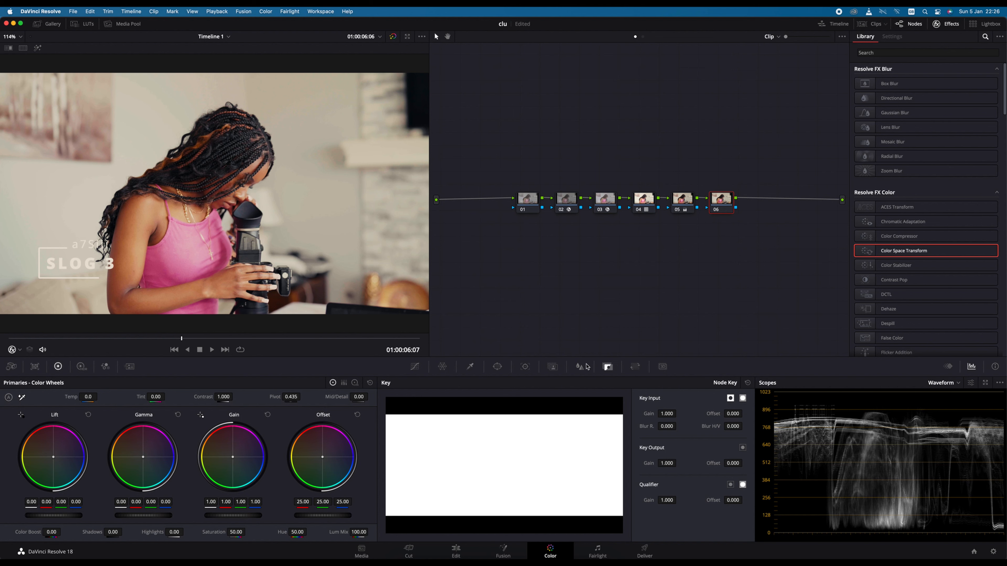
click(414, 367)
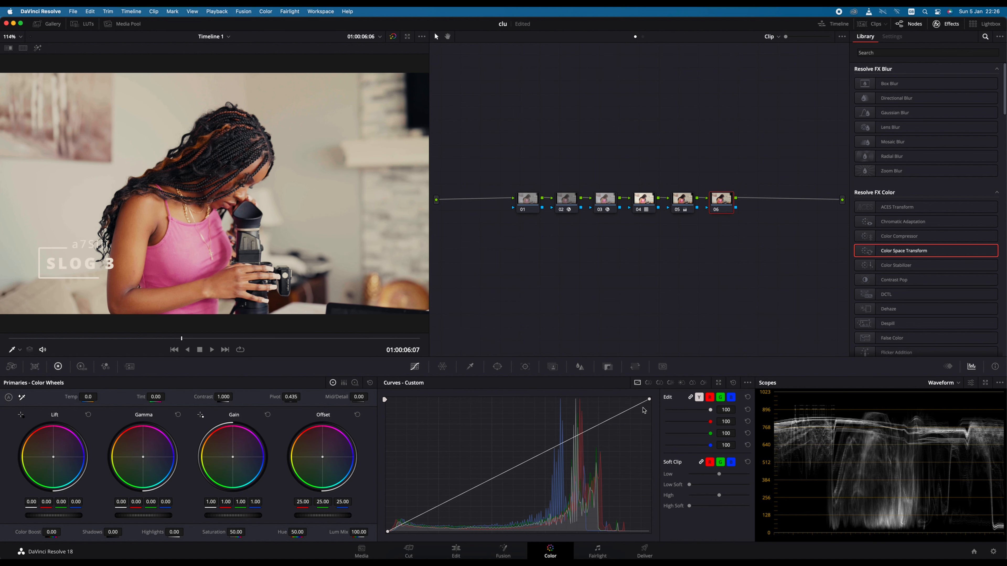
drag(610, 421, 599, 413)
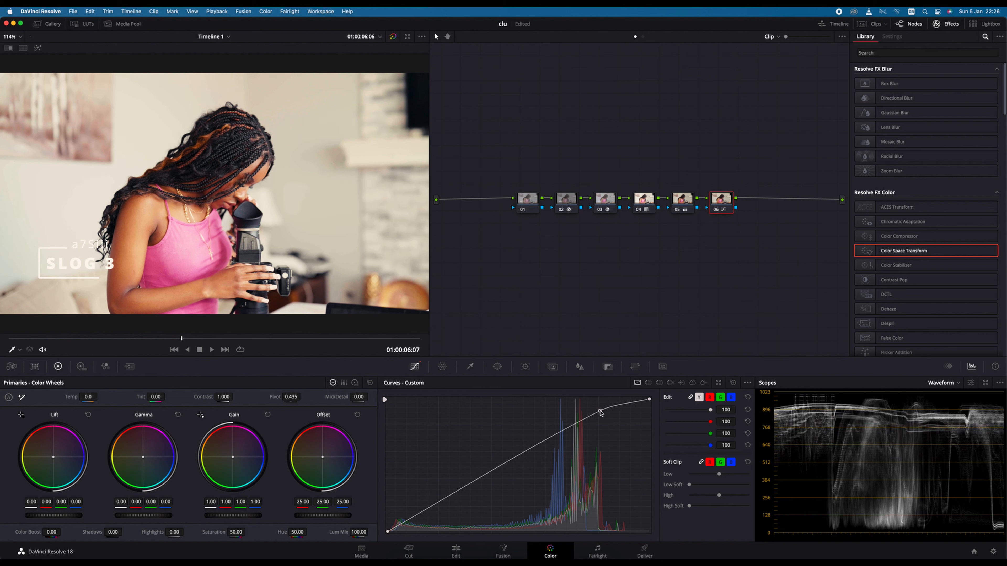
drag(425, 512, 390, 528)
click(401, 527)
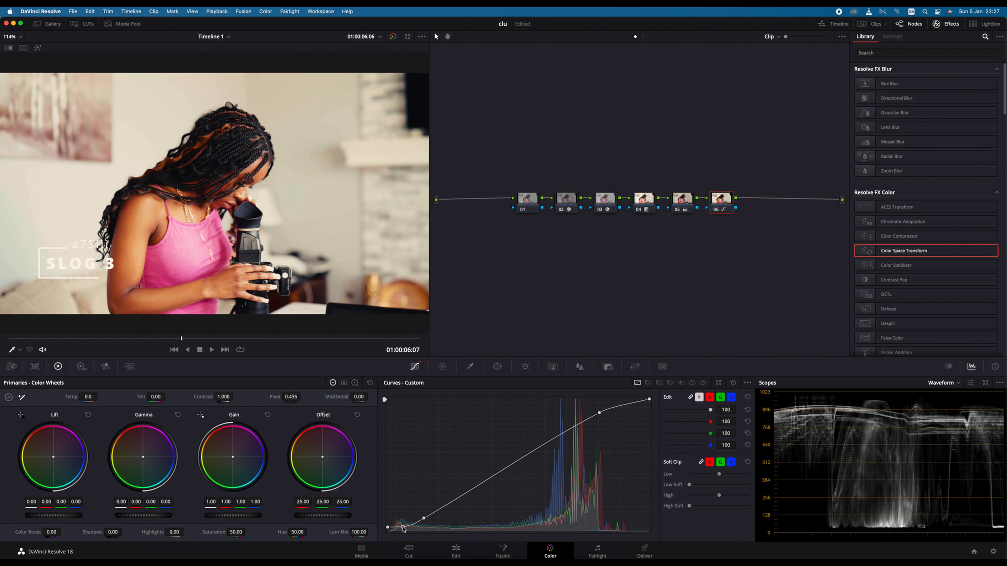
drag(630, 404, 629, 402)
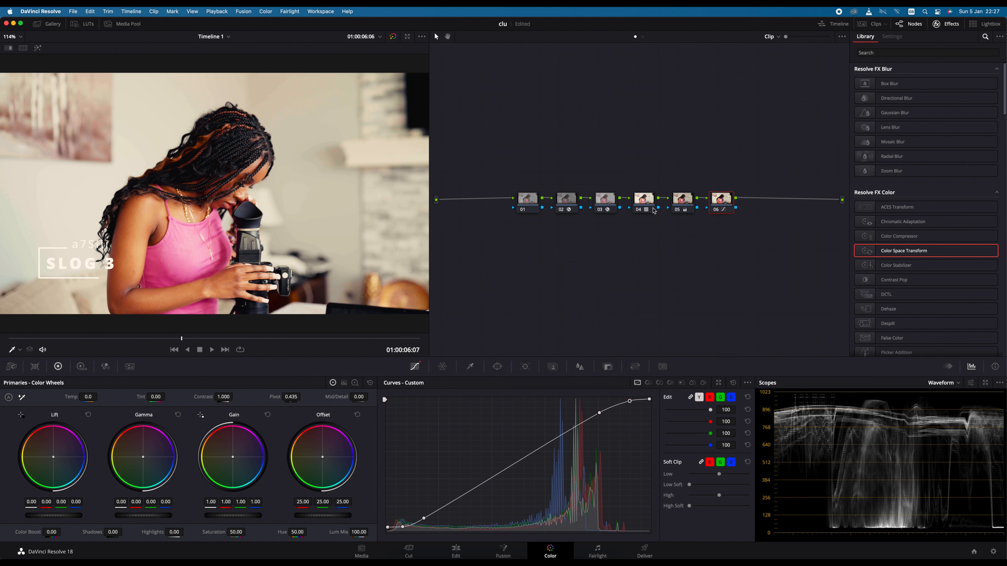
- Delete nodes 05 and 06 that follow the film look LUT node
click(654, 211)
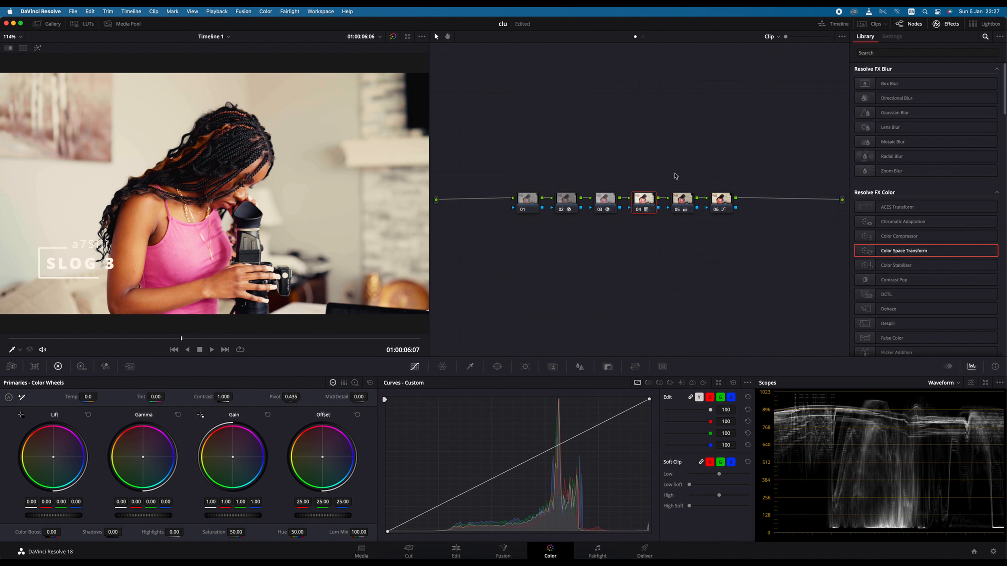
drag(677, 182, 723, 211)
key(Delete)
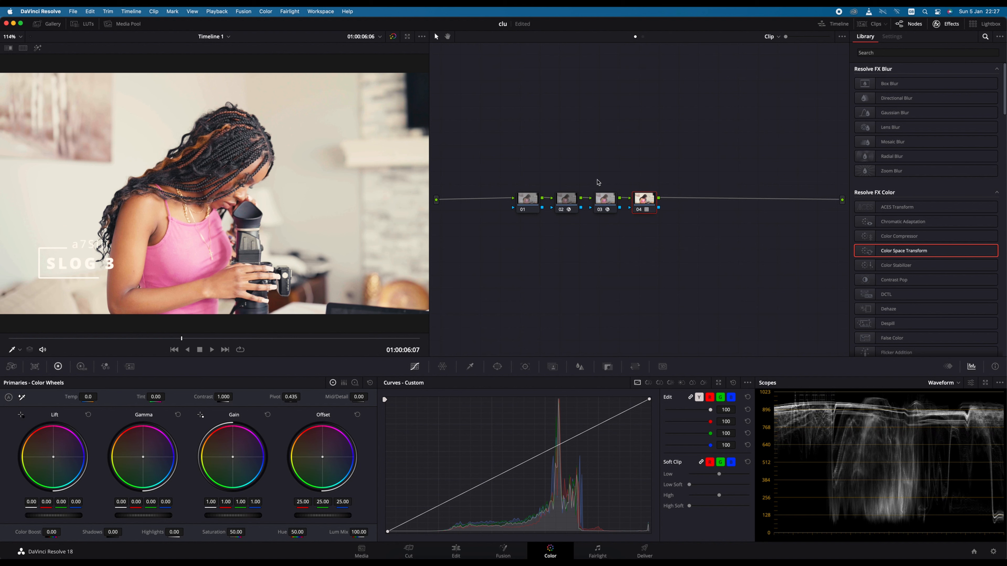
- Spread the node chain apart, with nodes 01 and 02 near the source and nodes 03 and 04 near the output
click(603, 199)
drag(609, 201, 779, 204)
drag(581, 182, 466, 203)
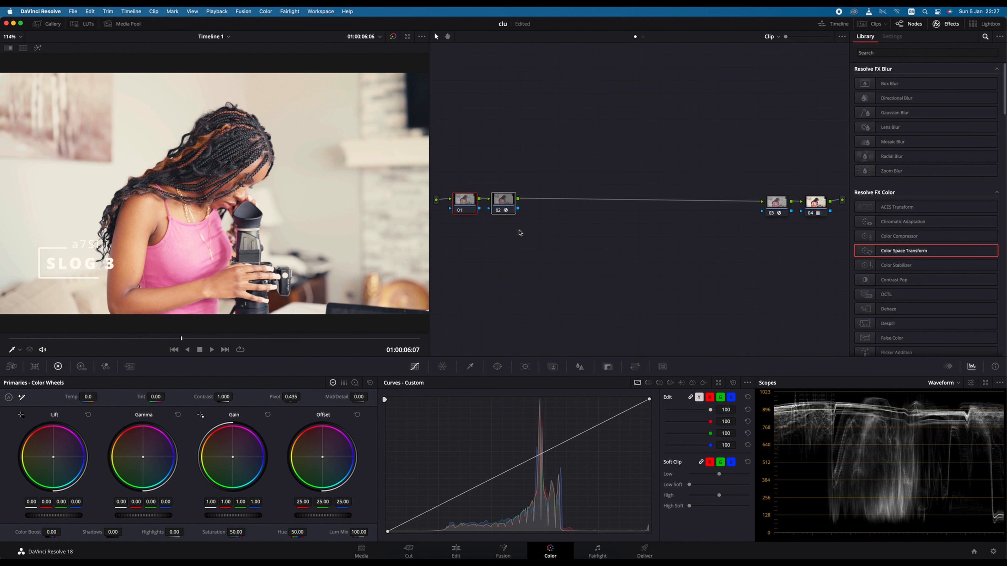
click(520, 233)
click(775, 216)
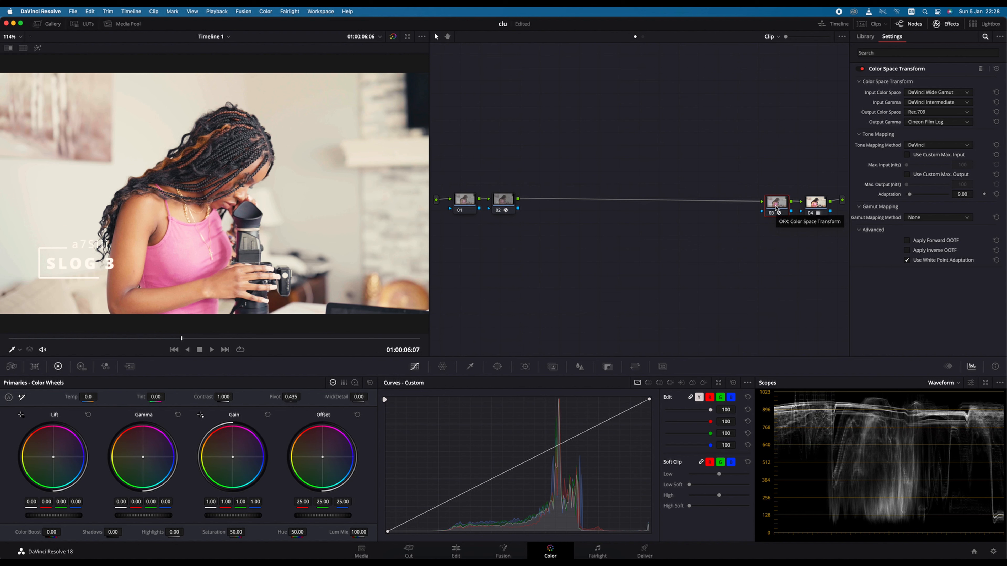
drag(538, 172, 734, 238)
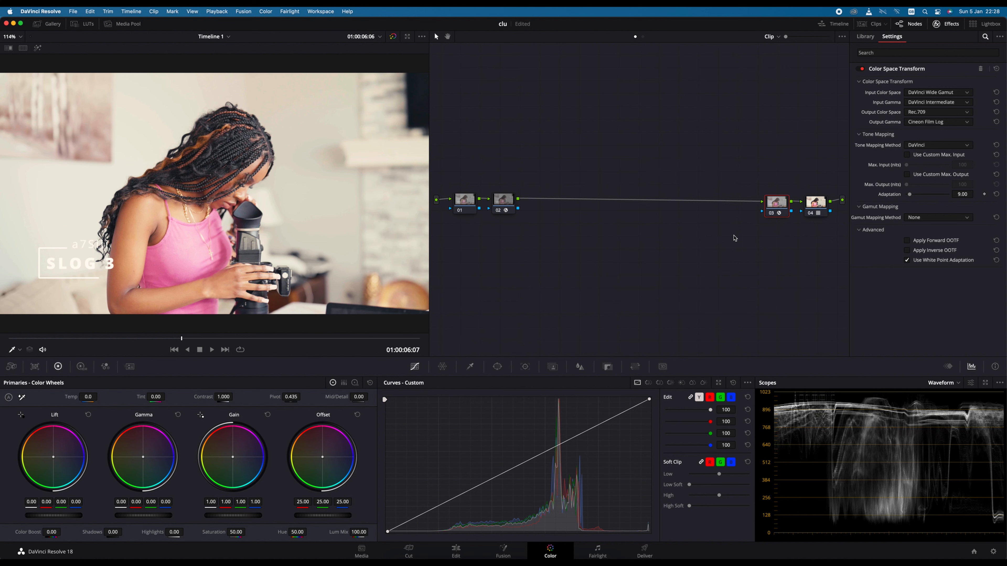
drag(542, 176, 739, 236)
- Add two serial nodes after node 02 and label node 03 "hdr" and node 04 "pri"
drag(509, 206, 515, 208)
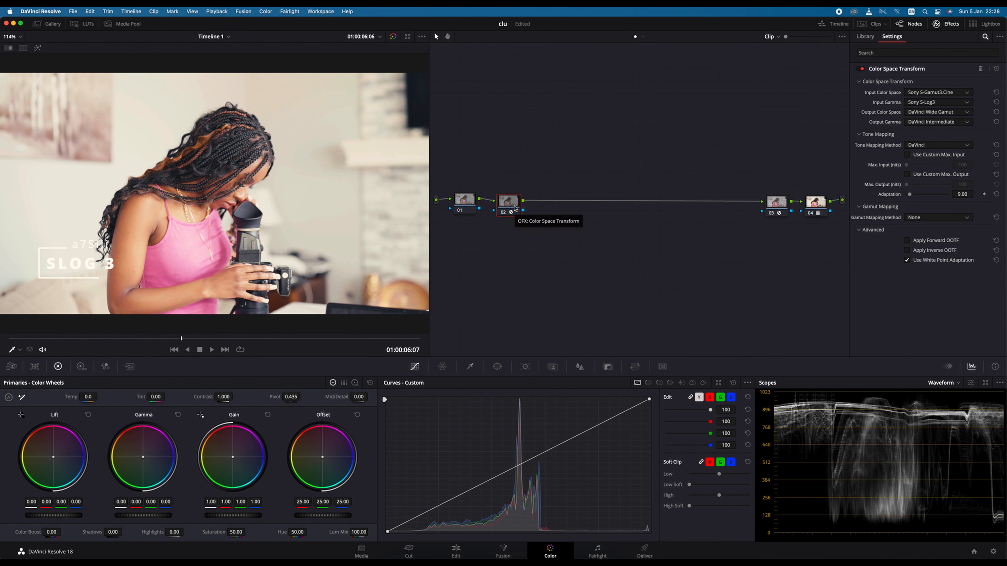
key(alt+s)
key(alt+s)
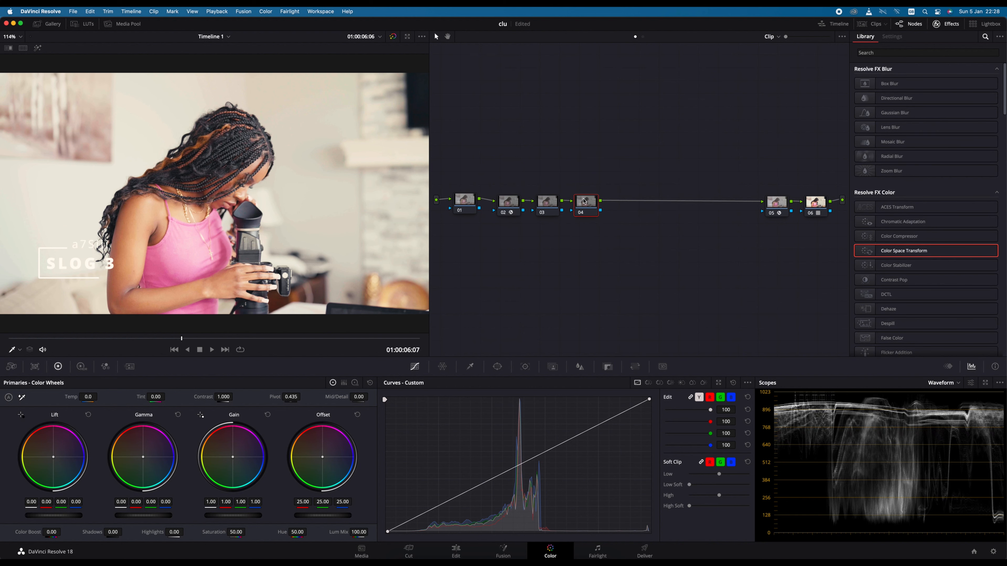
right_click(584, 201)
click(612, 217)
click(537, 201)
right_click(542, 201)
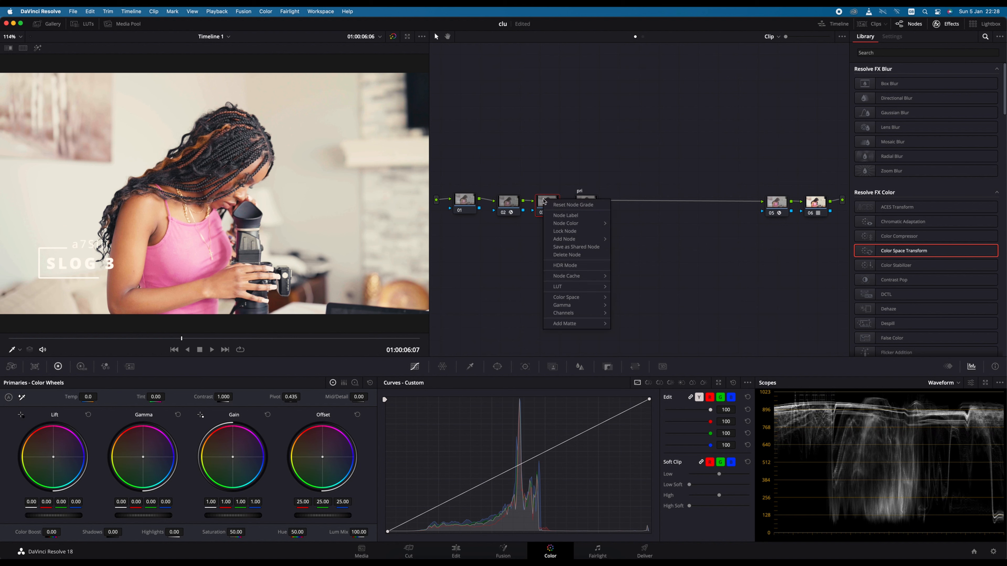
click(565, 215)
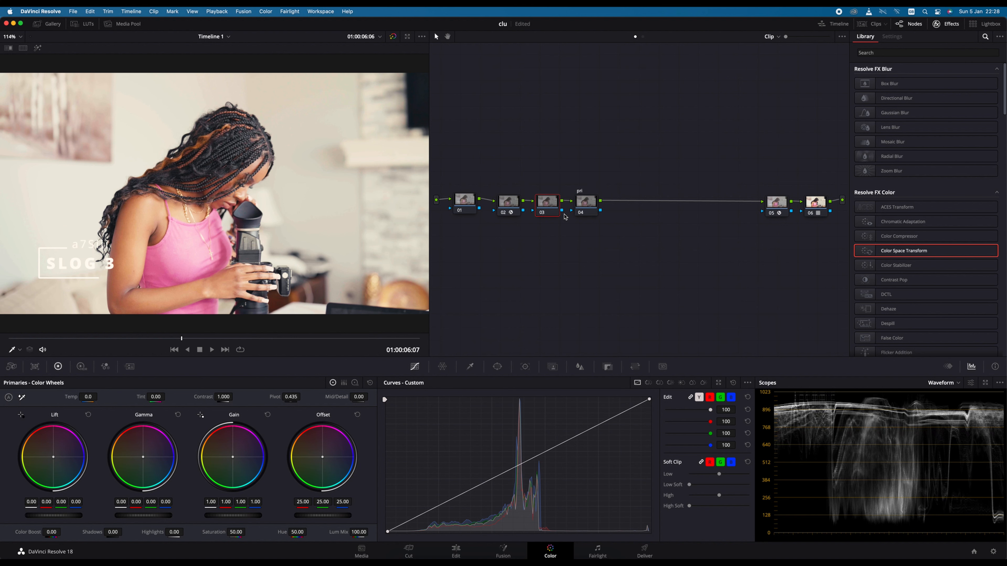
text(hdr)
- On the pri node, set gain to 0.79, gamma to 0.01 and lift to -0.01
click(588, 205)
drag(233, 515, 145, 516)
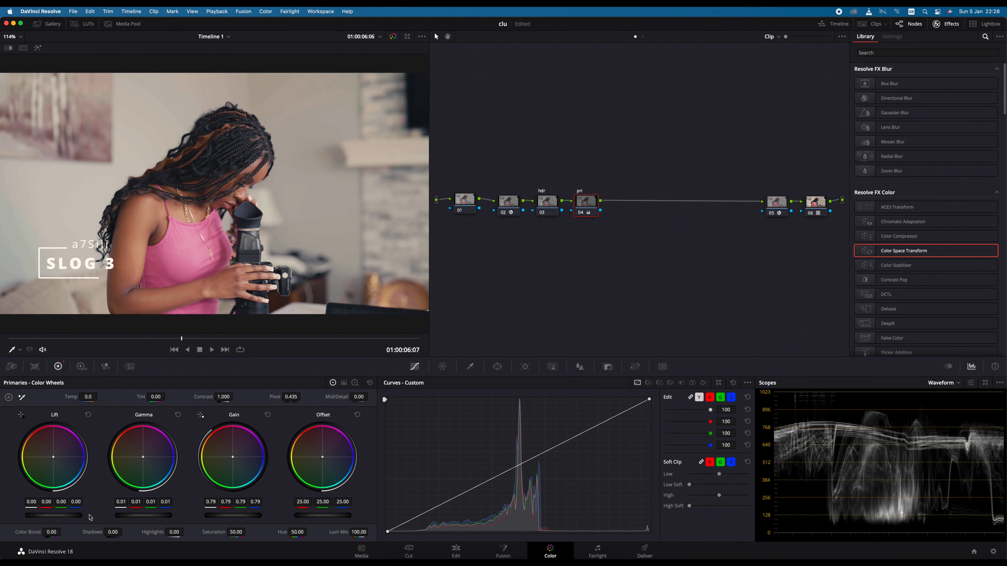
drag(82, 515, 78, 516)
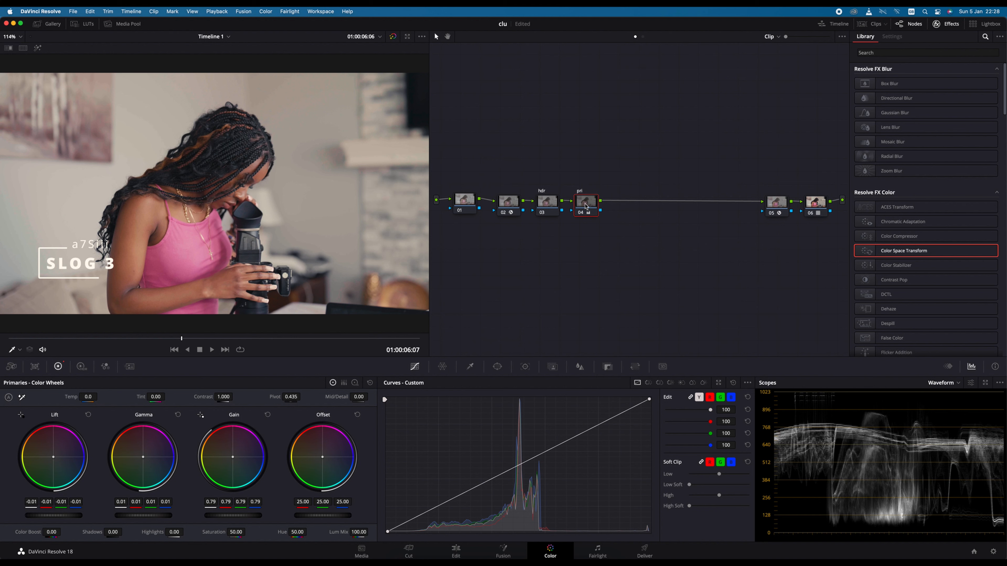
- Add serial node 05 after the pri node and label it "cont"
key(alt+s)
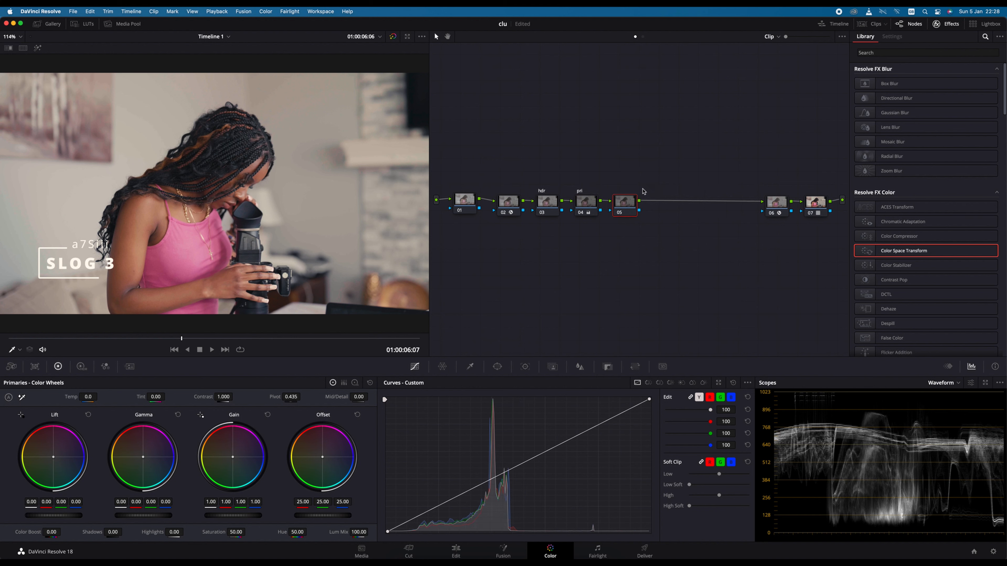
right_click(621, 200)
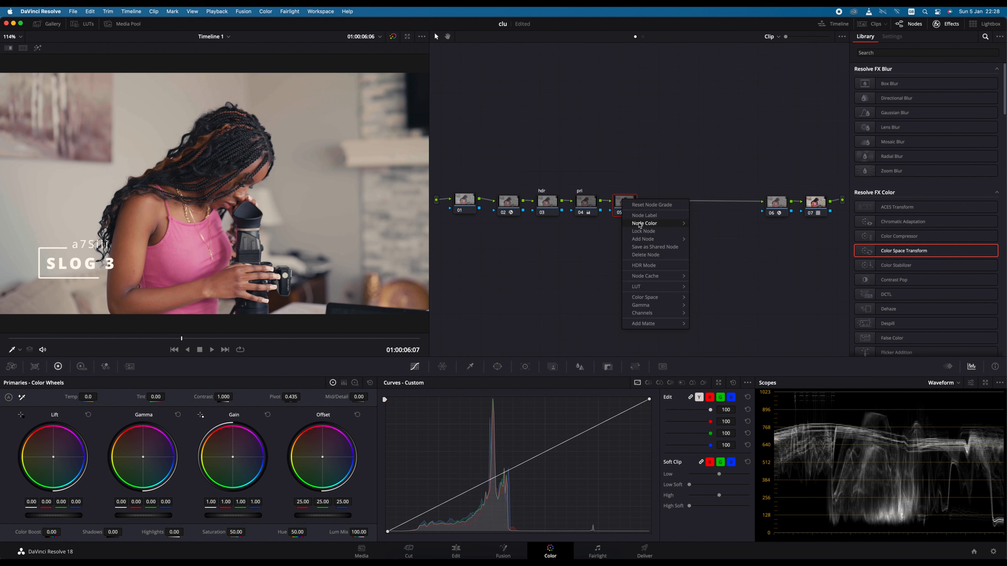
click(645, 215)
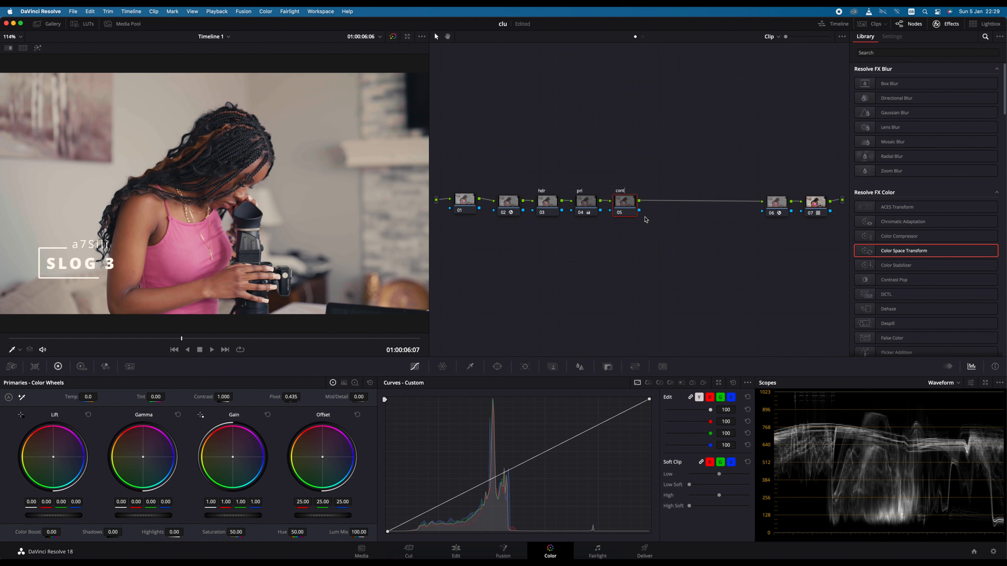
click(626, 199)
- Shape the cont node's custom curve into a gentle S with two raised highlight points and two shadow points
drag(612, 419, 609, 410)
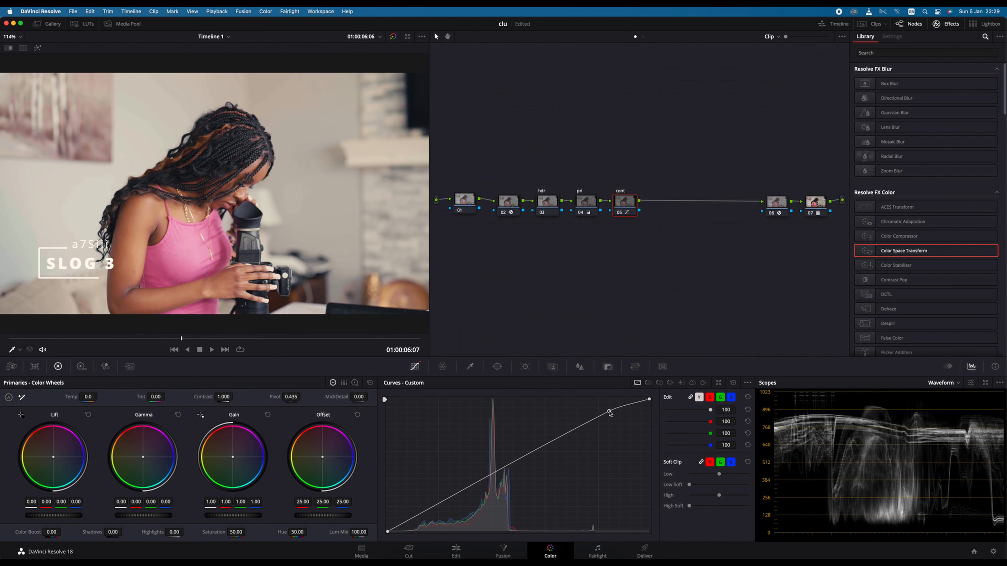
drag(435, 508, 432, 514)
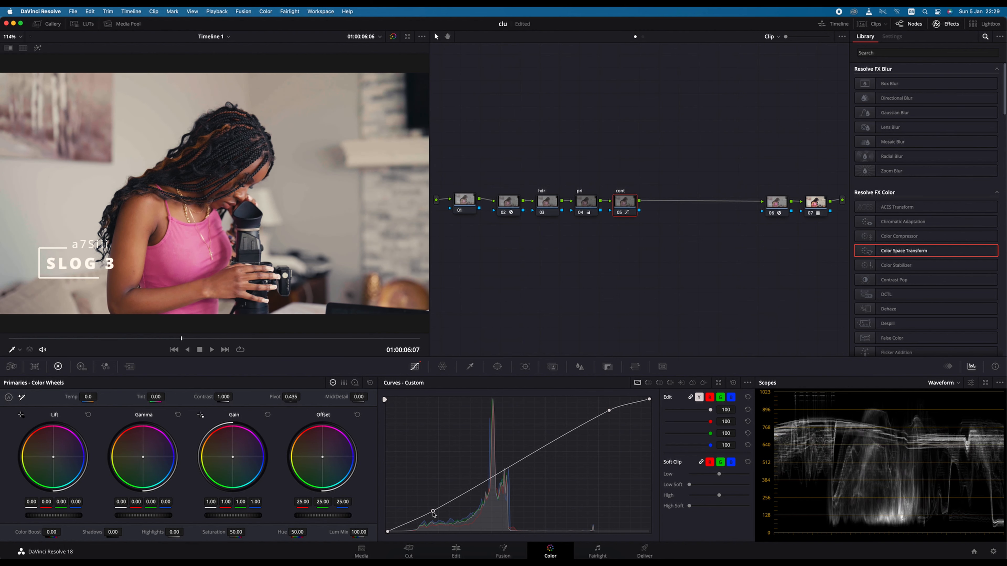
click(415, 524)
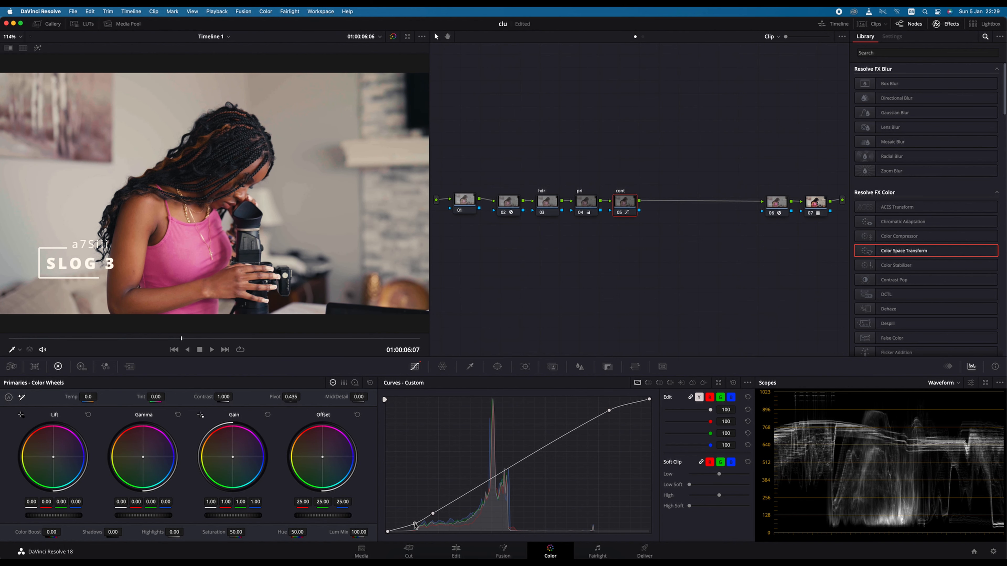
click(632, 403)
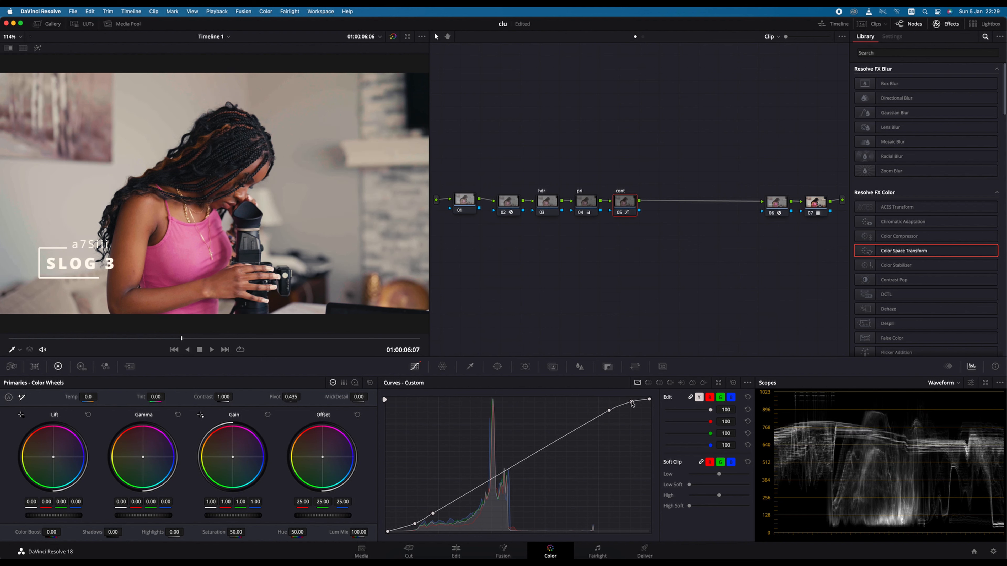
drag(609, 411, 602, 412)
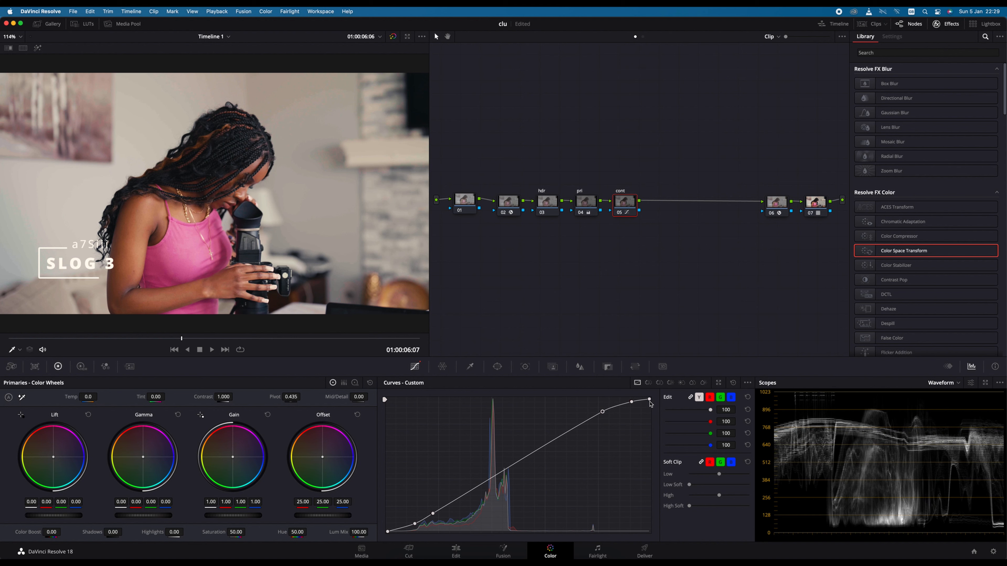
- Slightly lower the curve's white endpoint and lift its black endpoint, then shift the upper shadow point toward the midtones
drag(649, 399, 651, 402)
drag(387, 531, 387, 529)
click(399, 528)
click(387, 528)
drag(432, 514, 470, 492)
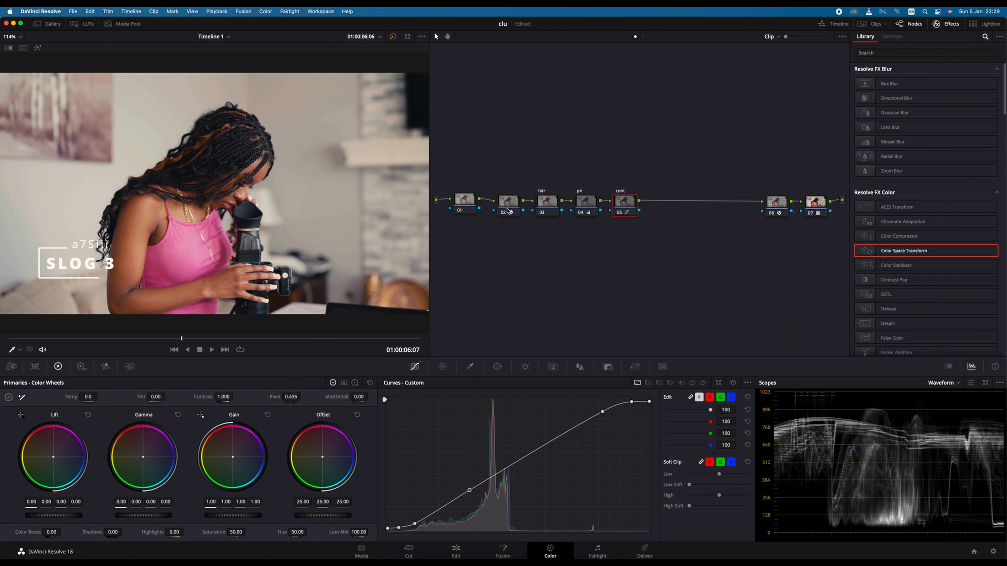
- Enable HDR mode on the hdr node and raise its HDR Shadow wheel to exposure 0.41 and saturation 1.04
click(550, 206)
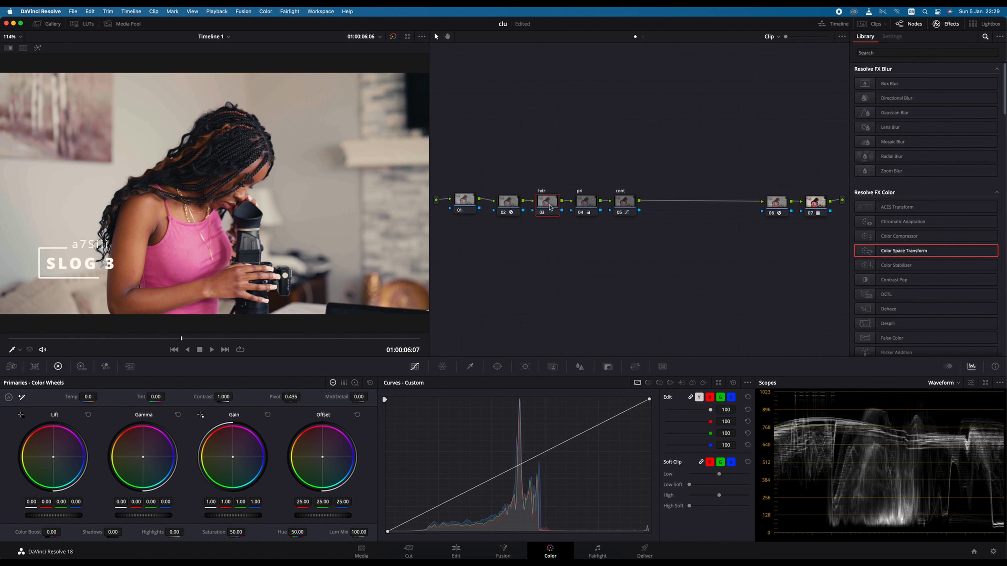
right_click(549, 205)
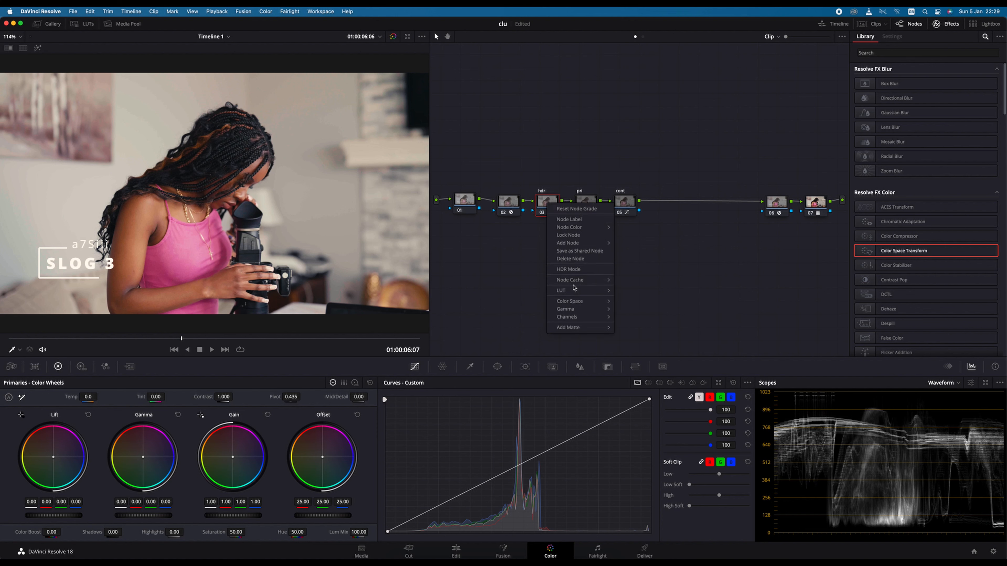
click(579, 270)
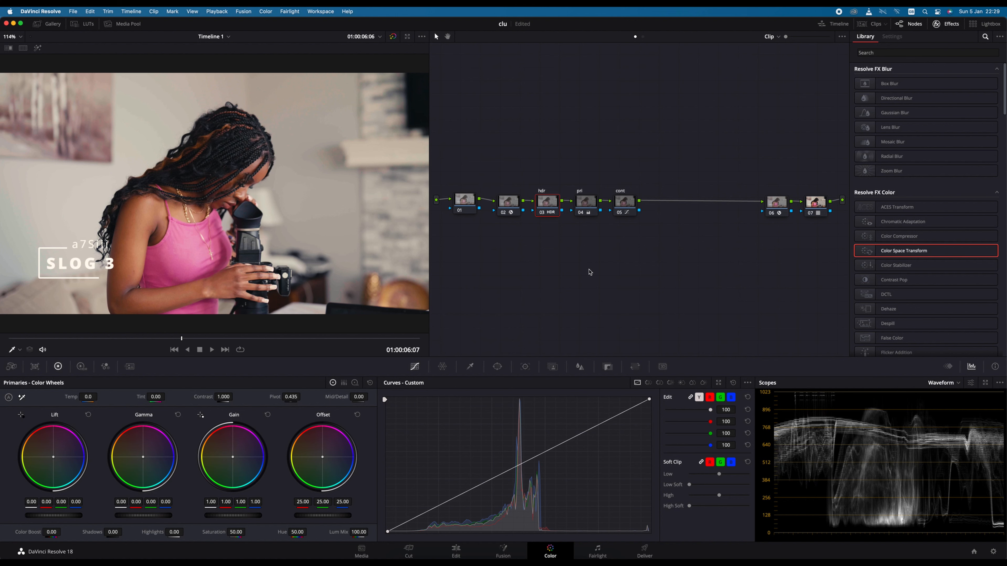
click(82, 367)
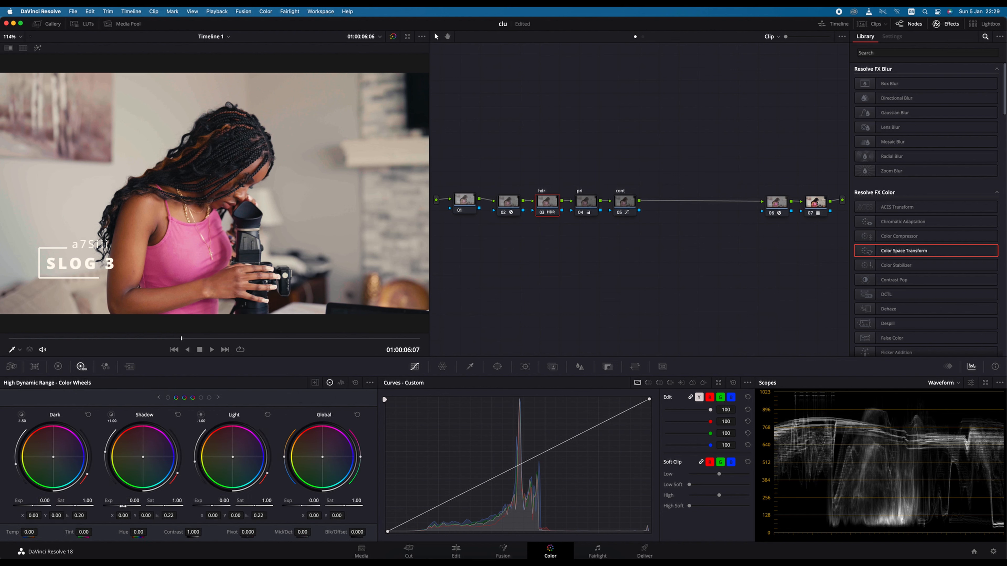
drag(121, 506, 136, 506)
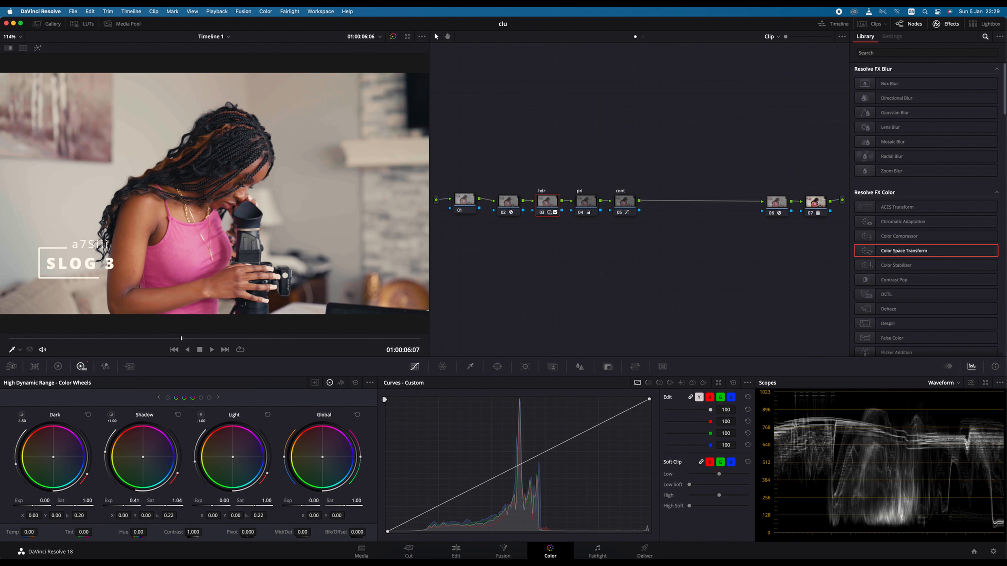
drag(166, 506, 167, 506)
- Add serial node 06 after the cont node, display the vectorscope, and shift its Offset toward blue-green to 23.89, 24.91, 25.37
click(630, 203)
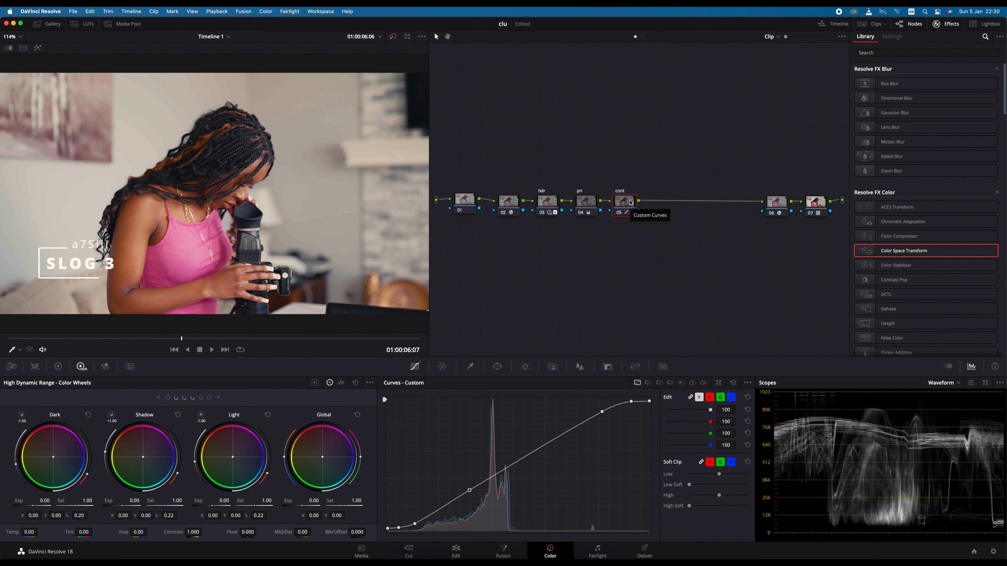
key(alt+s)
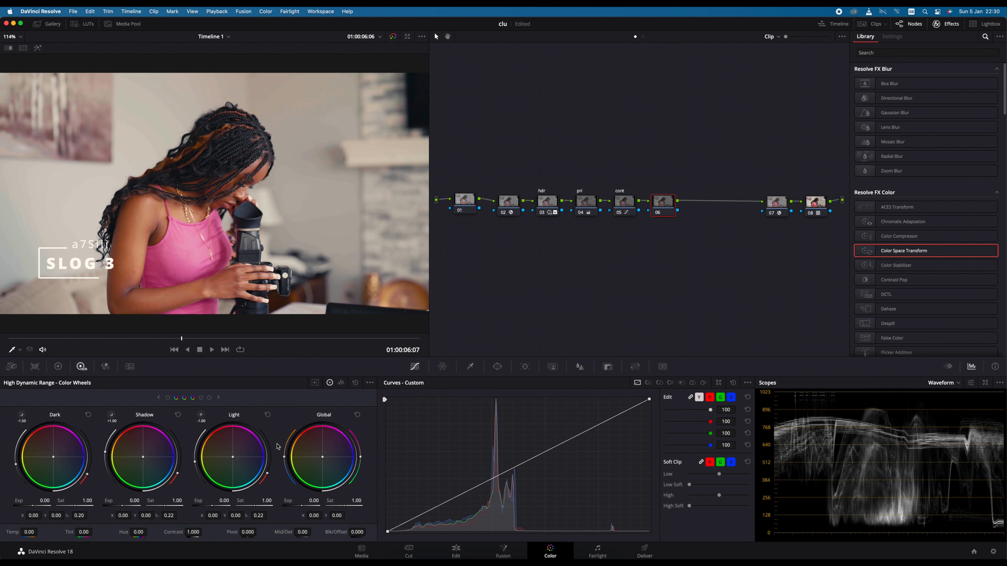
click(59, 367)
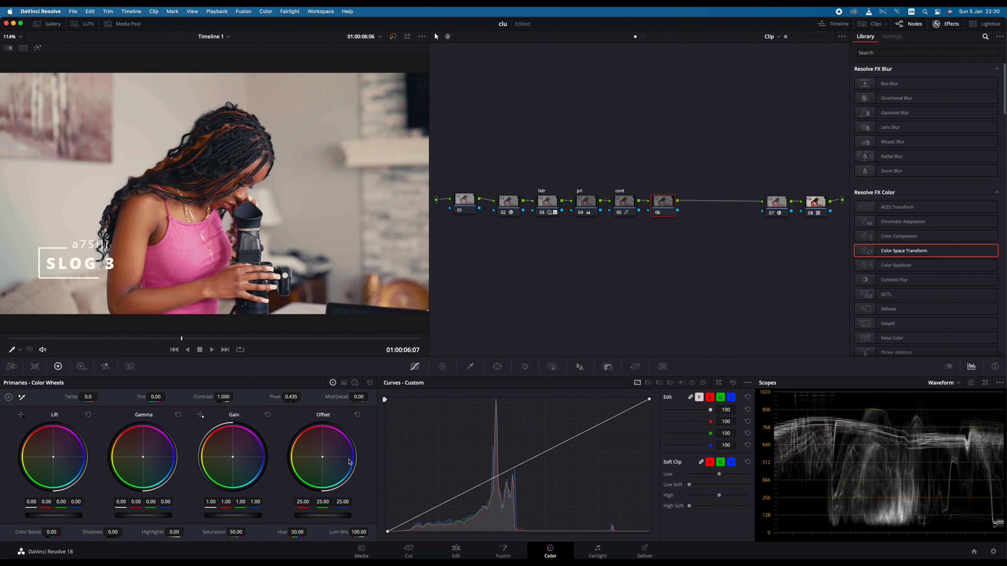
click(958, 384)
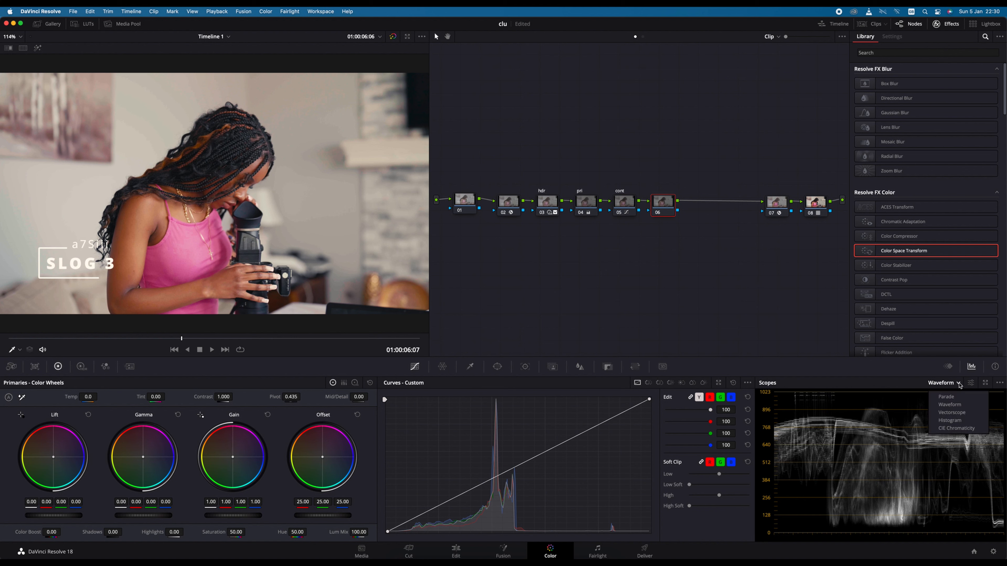
click(952, 413)
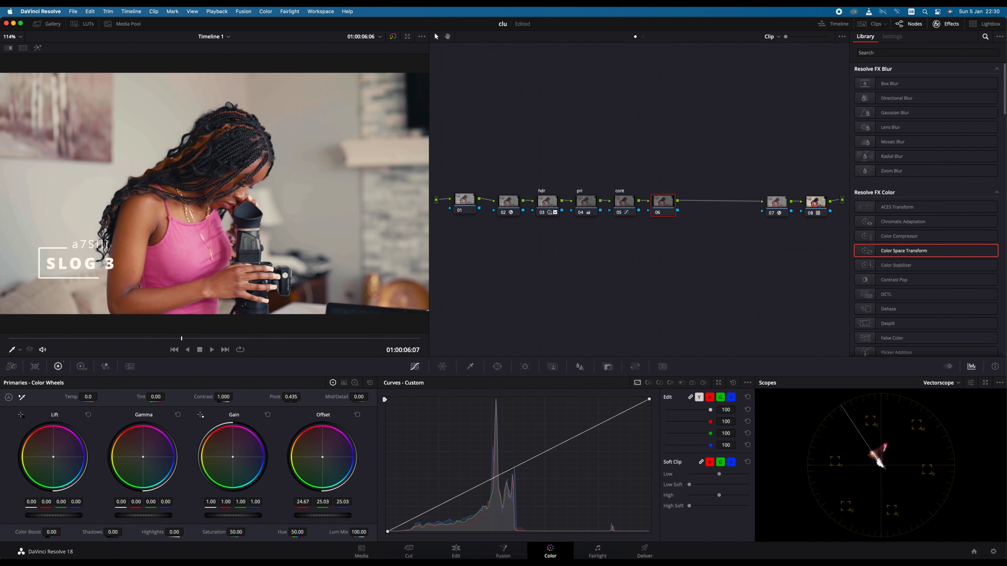
drag(323, 457, 322, 458)
- View still 1.1.2 in the gallery, then close the gallery
click(53, 25)
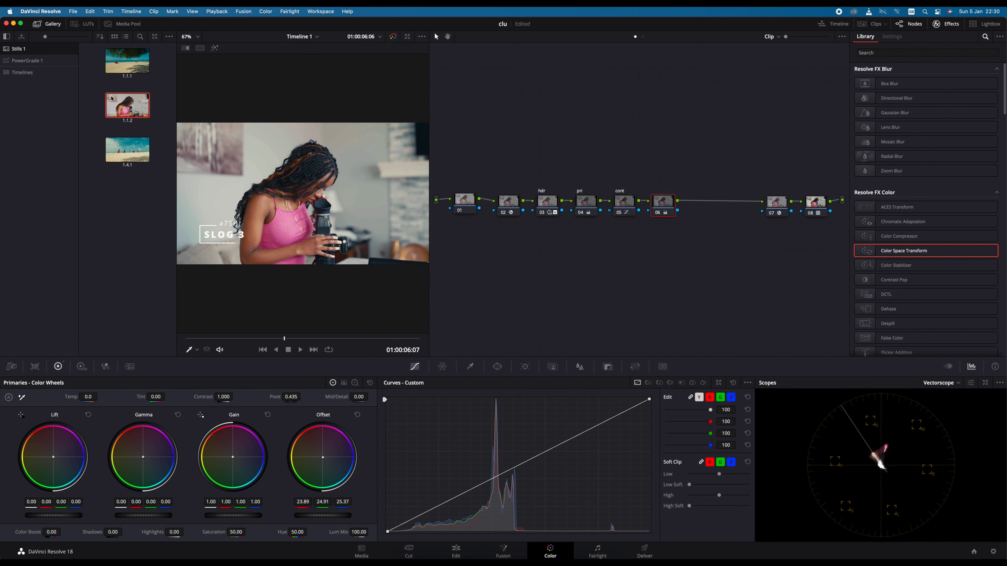
click(118, 106)
click(48, 24)
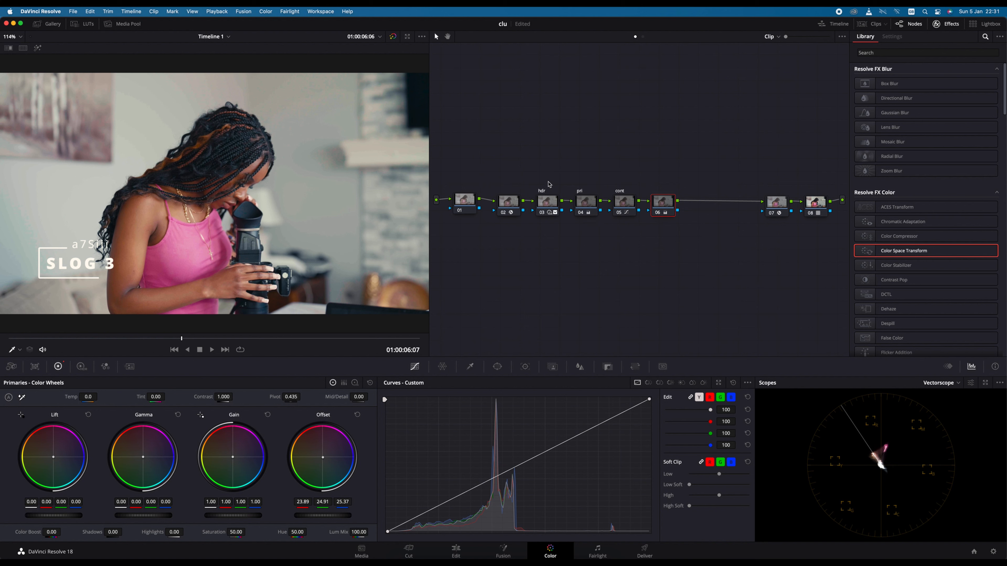
- Delete the hdr, pri and cont nodes together with the offset node 06
drag(494, 179, 728, 152)
drag(534, 170, 674, 215)
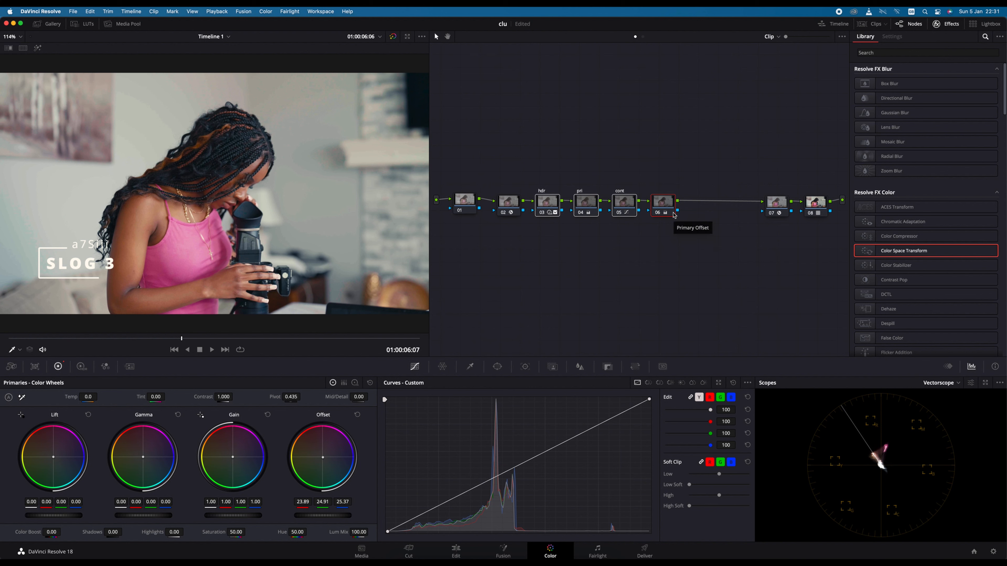
key(Delete)
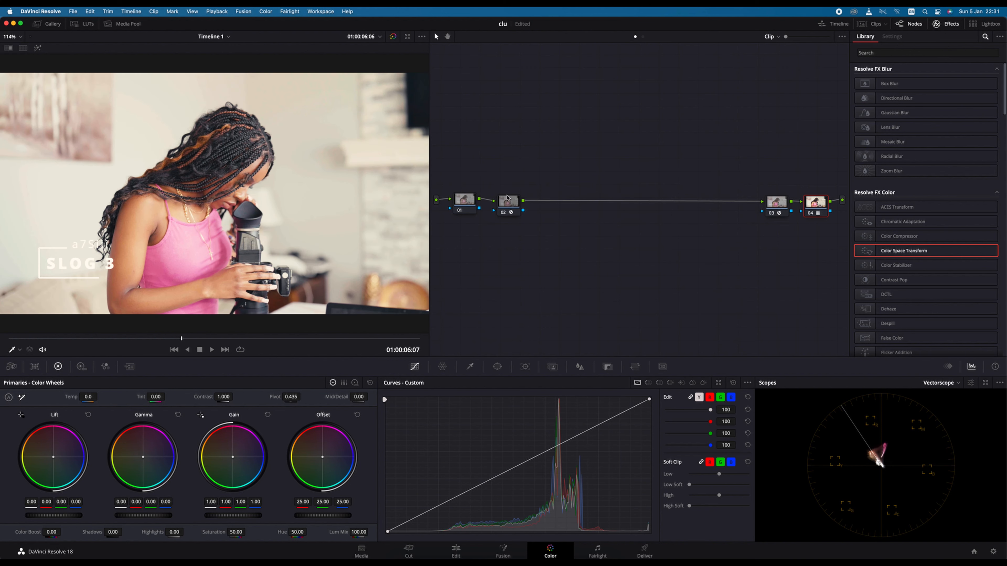
- Move the remaining nodes closer to the start and end pairs, then delete the final LUT node 04
mouse_move(507, 200)
mouse_down()
mouse_move(498, 189)
mouse_move(498, 201)
mouse_up()
click(468, 199)
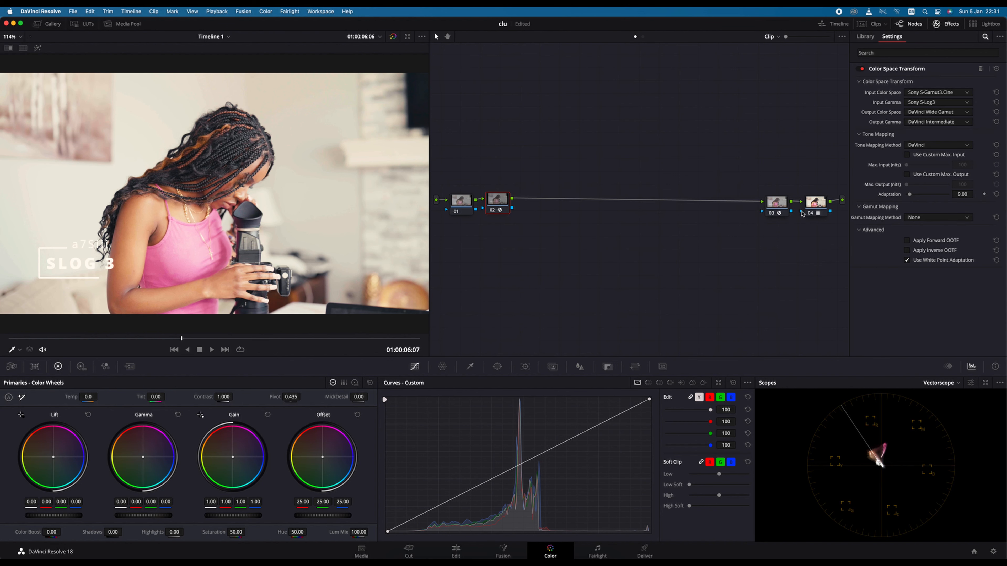
drag(784, 207, 726, 210)
drag(772, 204, 767, 207)
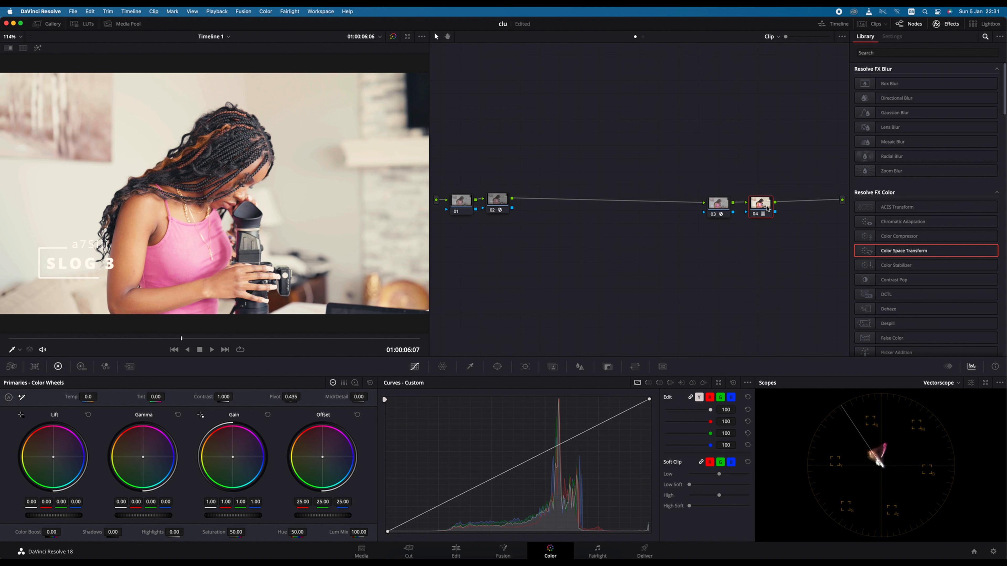
key(super+s)
key(Delete)
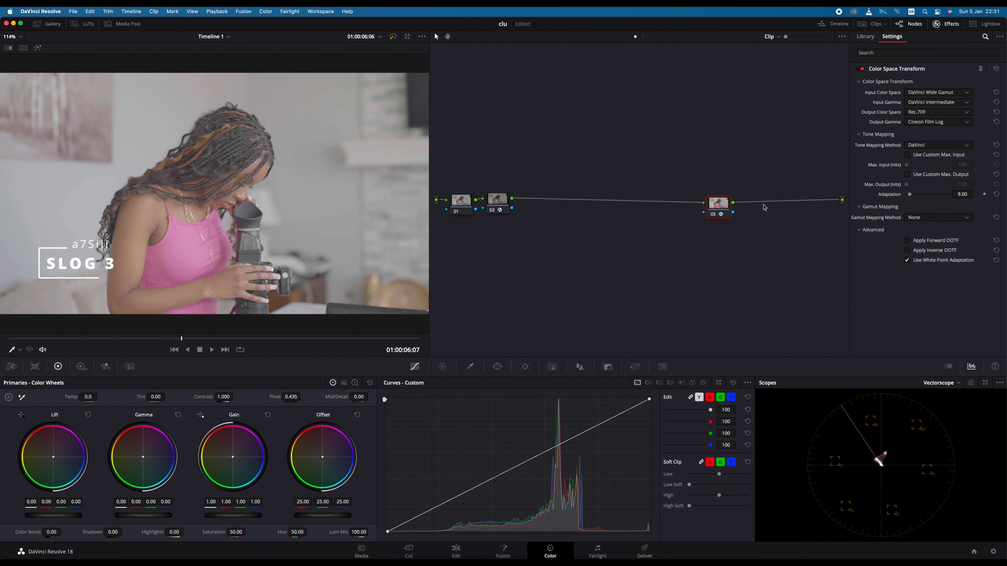
- Set the output Color Space Transform's Output Gamma to Gamma 2.4
click(962, 123)
scroll(928, 187, up, 3)
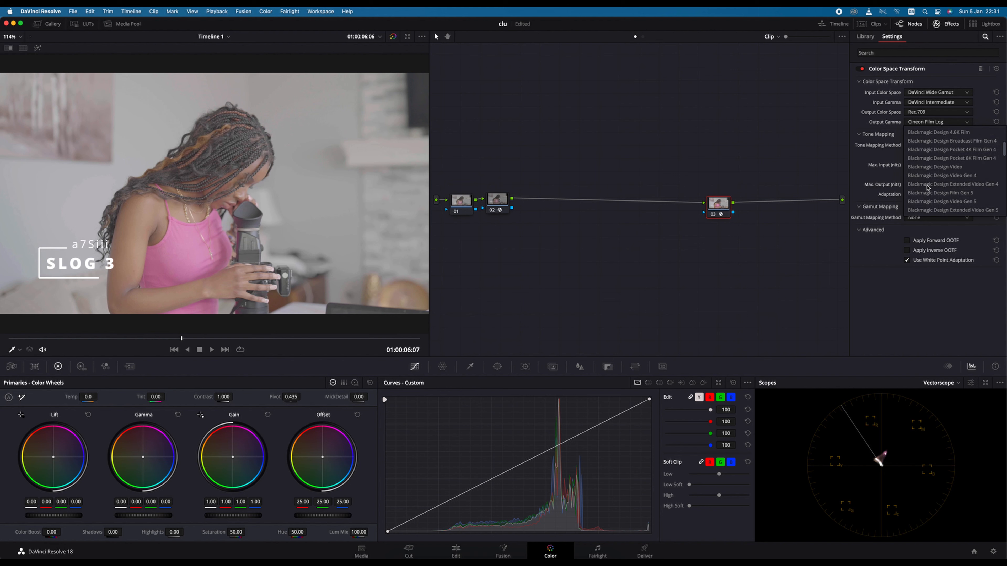
scroll(928, 188, down, 5)
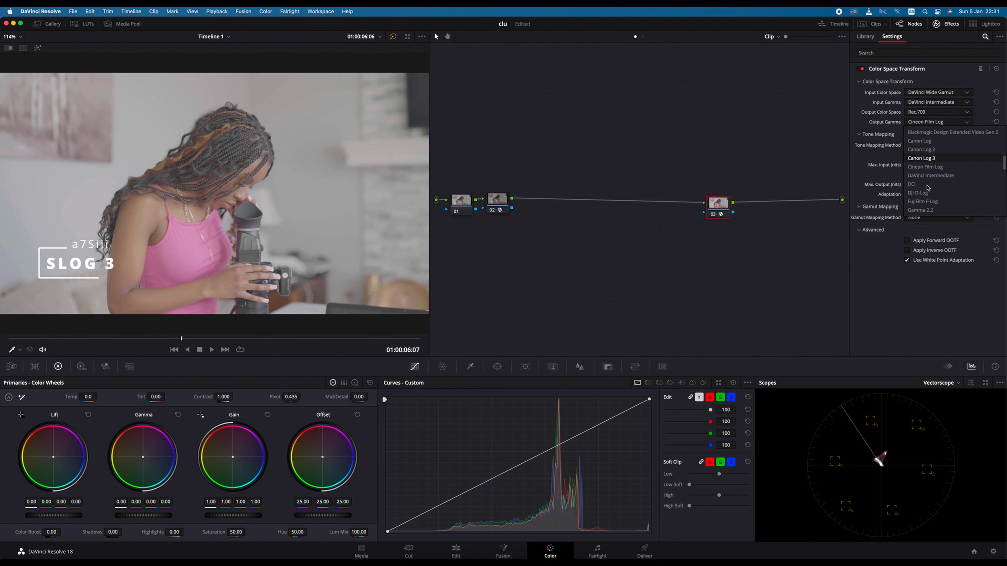
click(928, 194)
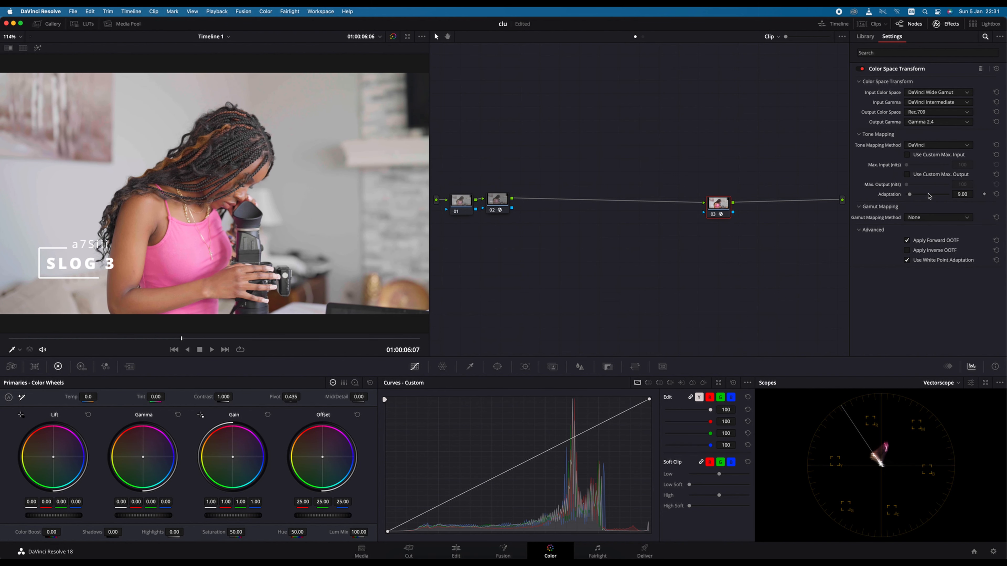
- Add serial node 04 after the output Color Space Transform and move both nodes near the graph's output
drag(722, 204, 735, 192)
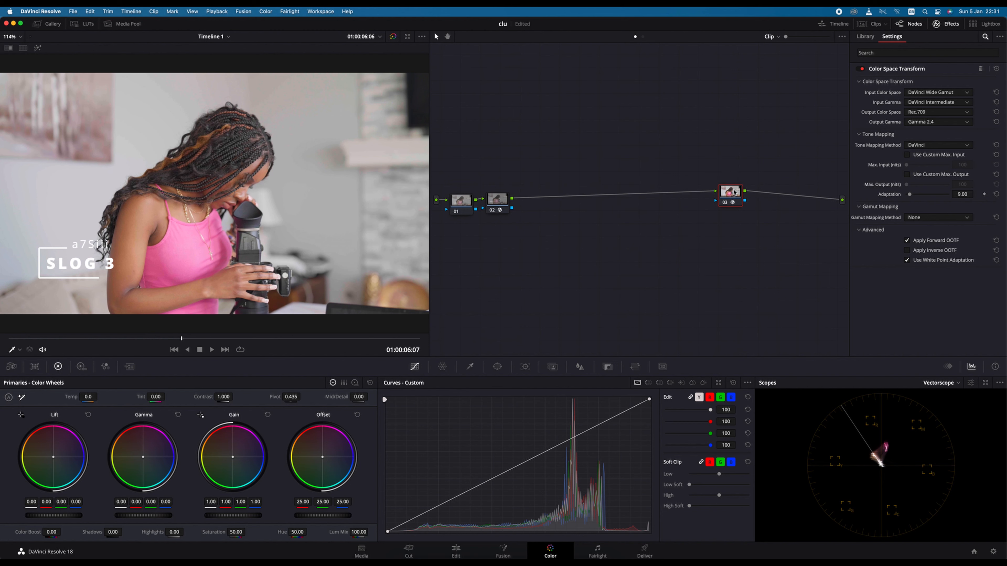
key(alt+s)
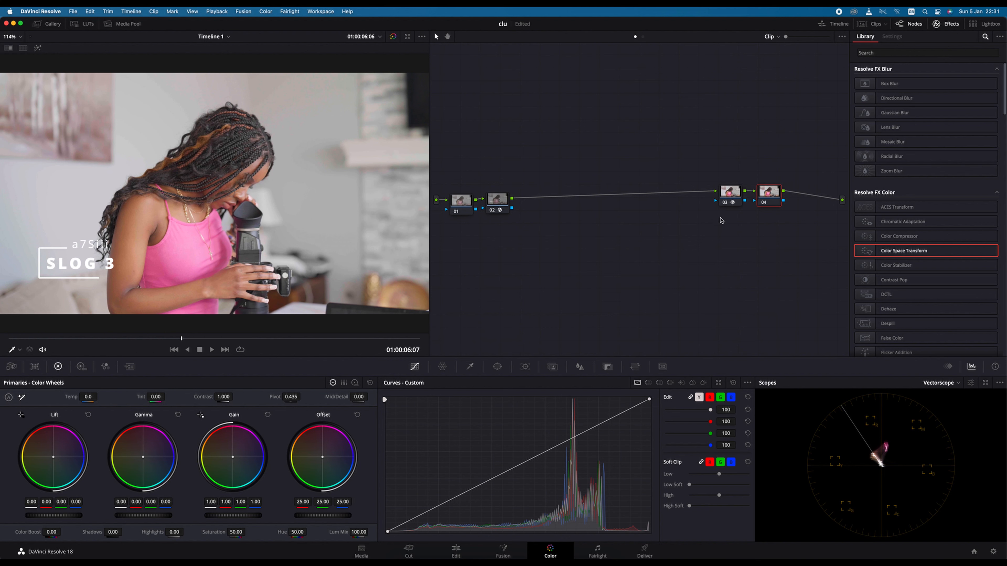
drag(721, 217, 804, 203)
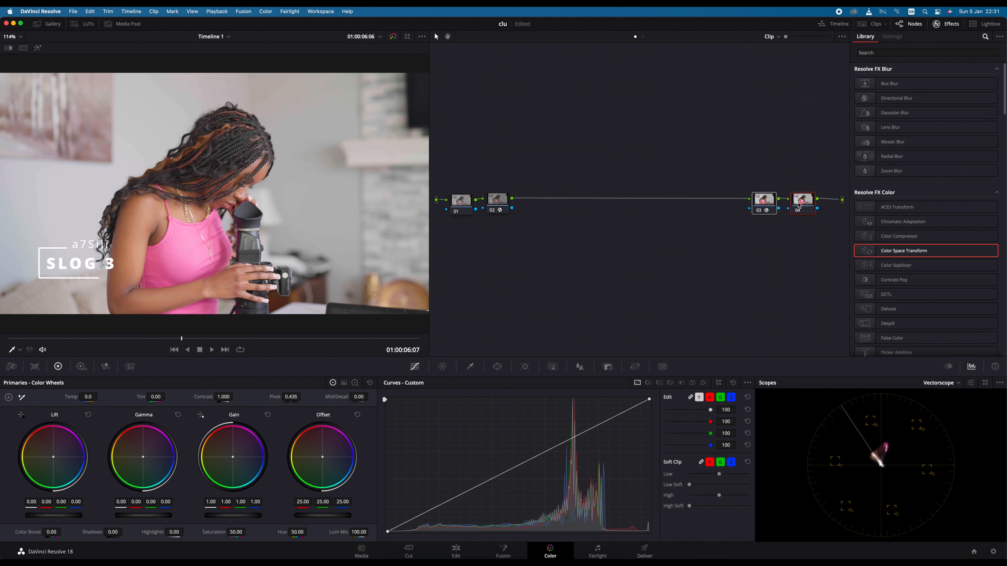
click(741, 223)
drag(762, 225, 770, 203)
click(802, 206)
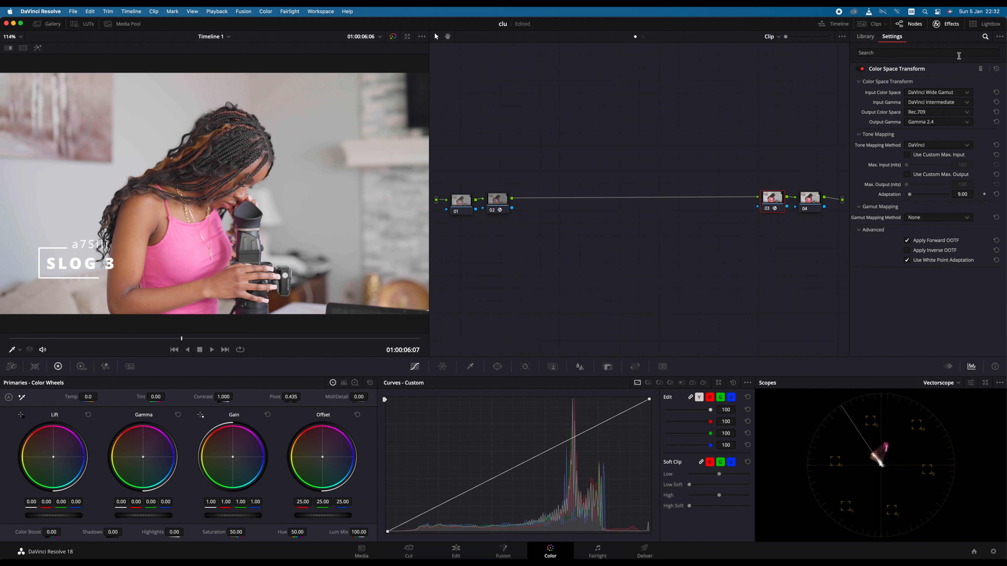
- Search the effects library for "look" and apply Magic Bullet Looks to node 04
click(947, 52)
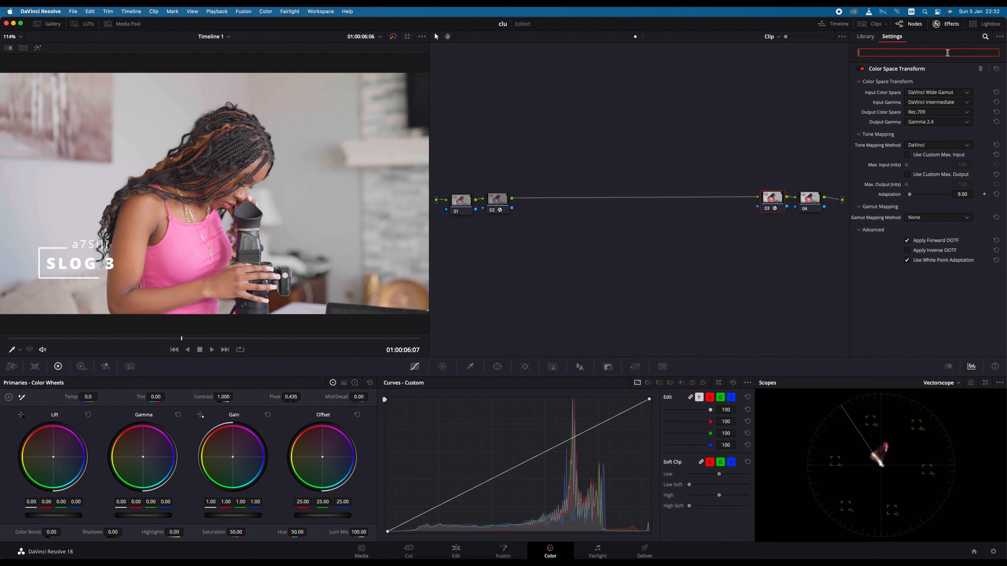
text(look)
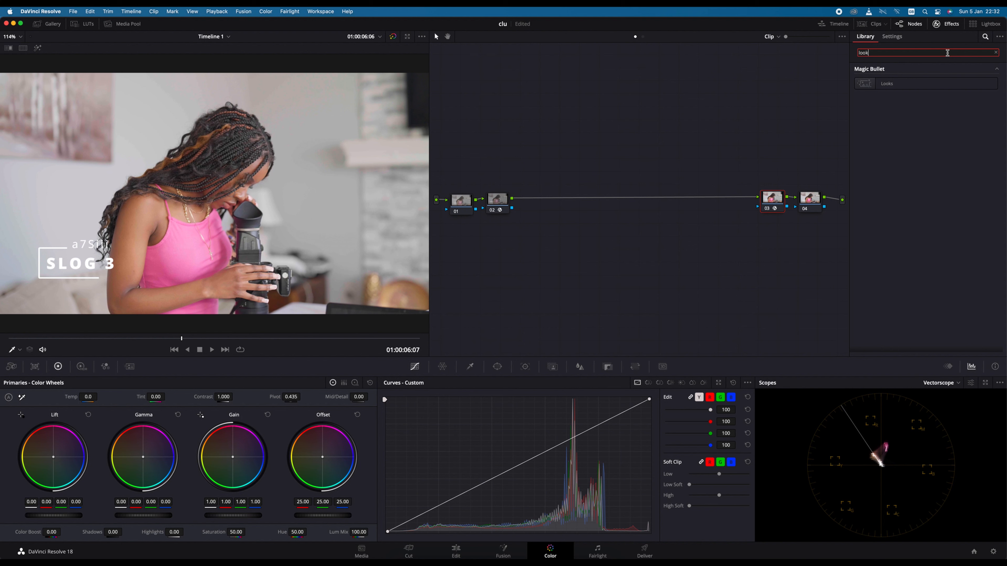
drag(885, 84, 816, 198)
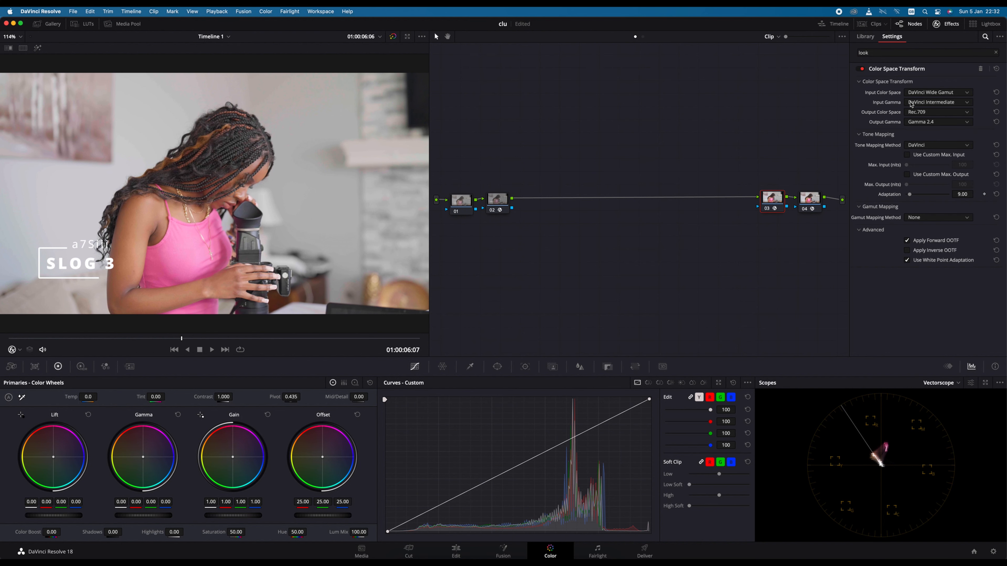
- Open node 04's look for editing, load the custom preset "look slog 3" and accept it
click(811, 197)
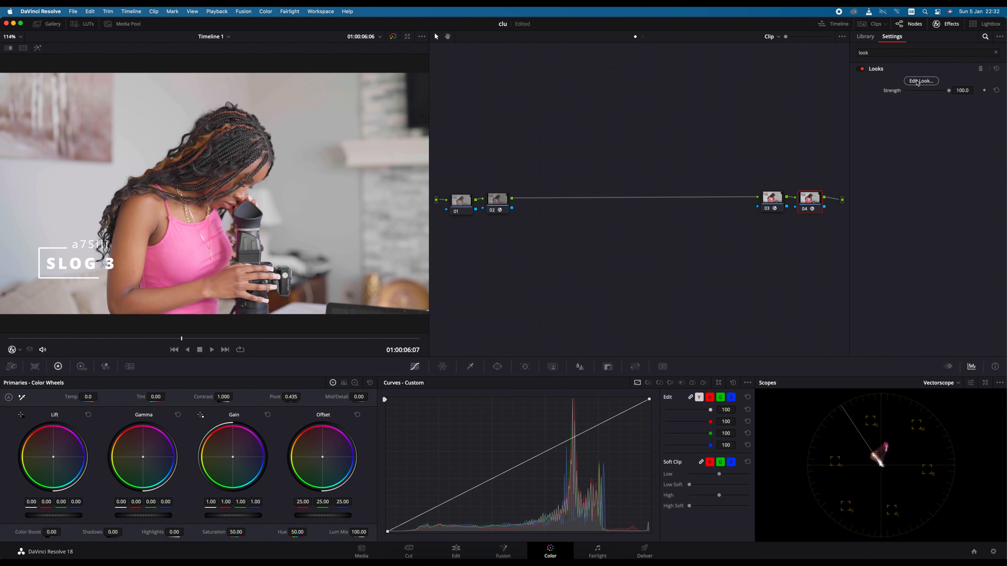
click(924, 81)
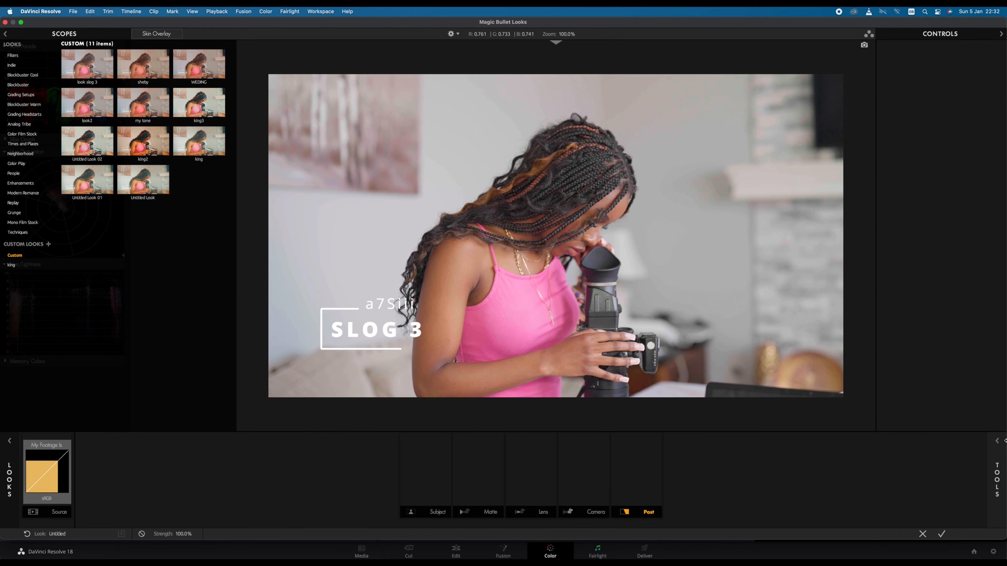
click(998, 443)
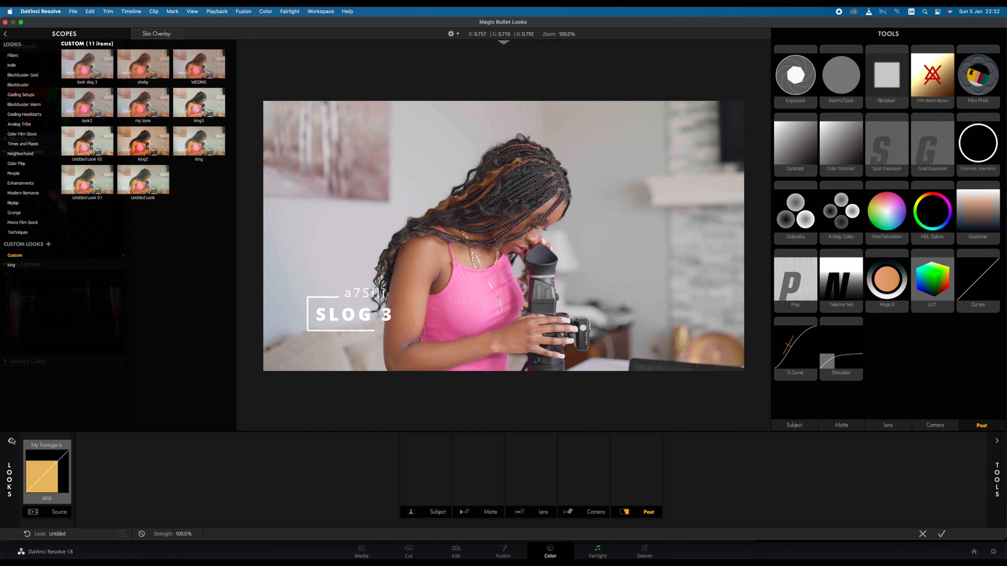
click(85, 69)
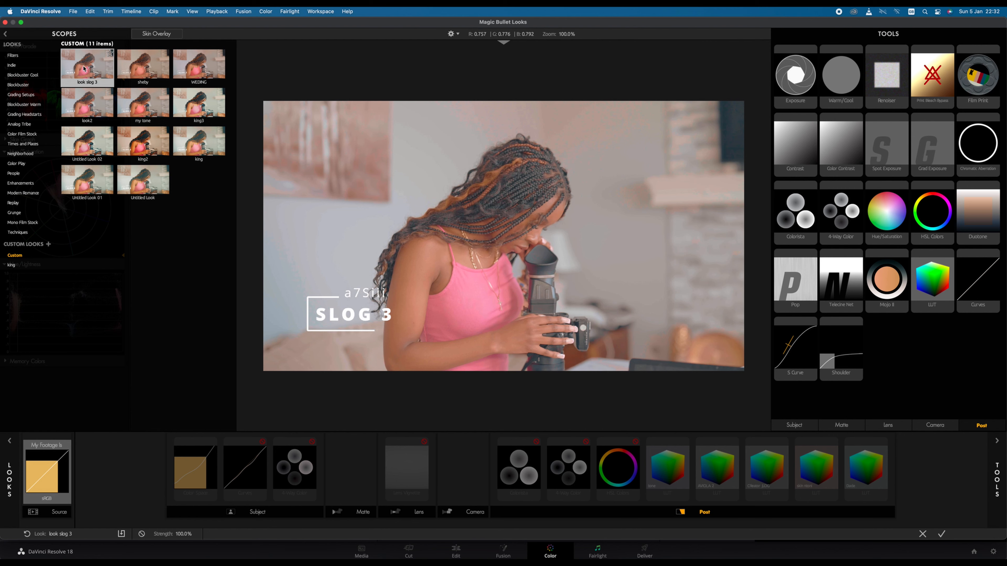
click(9, 441)
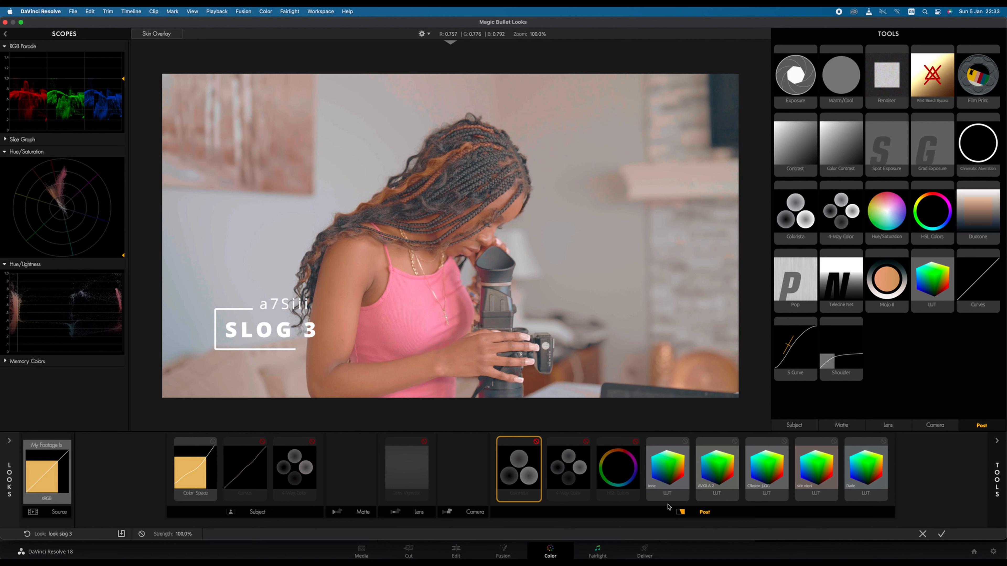
click(941, 535)
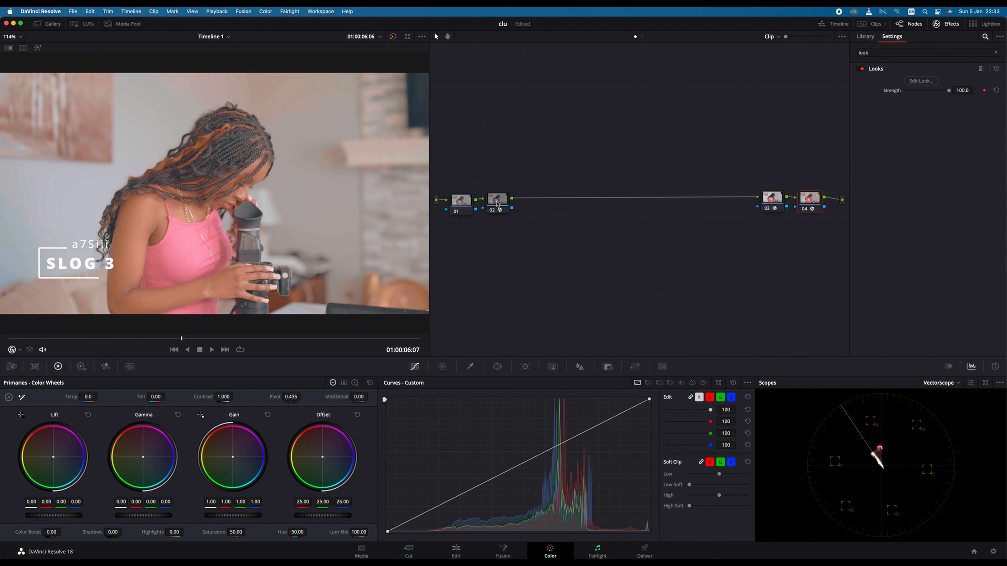
- Compare the image with the Looks node 04 disabled and enabled
drag(494, 204, 501, 205)
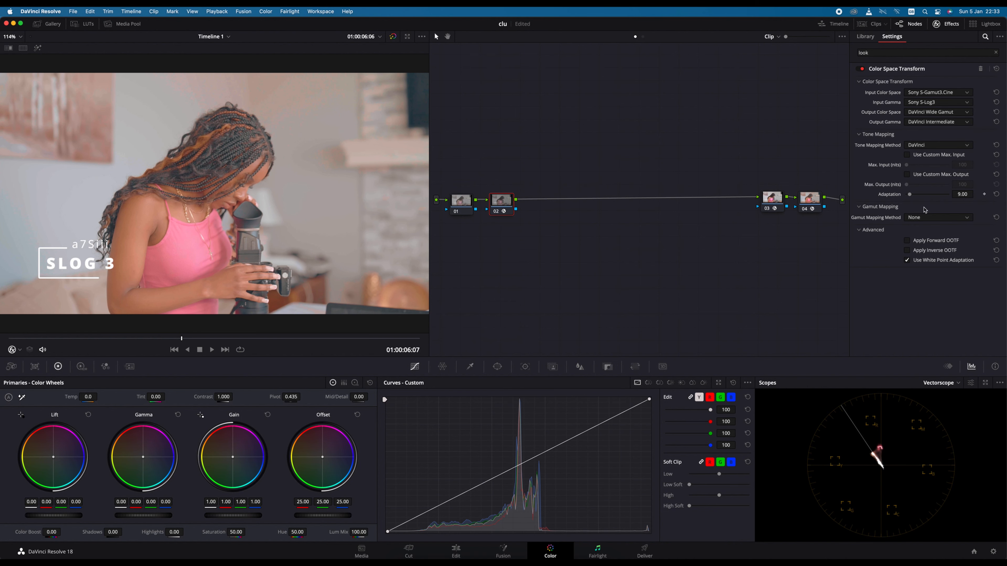
click(805, 210)
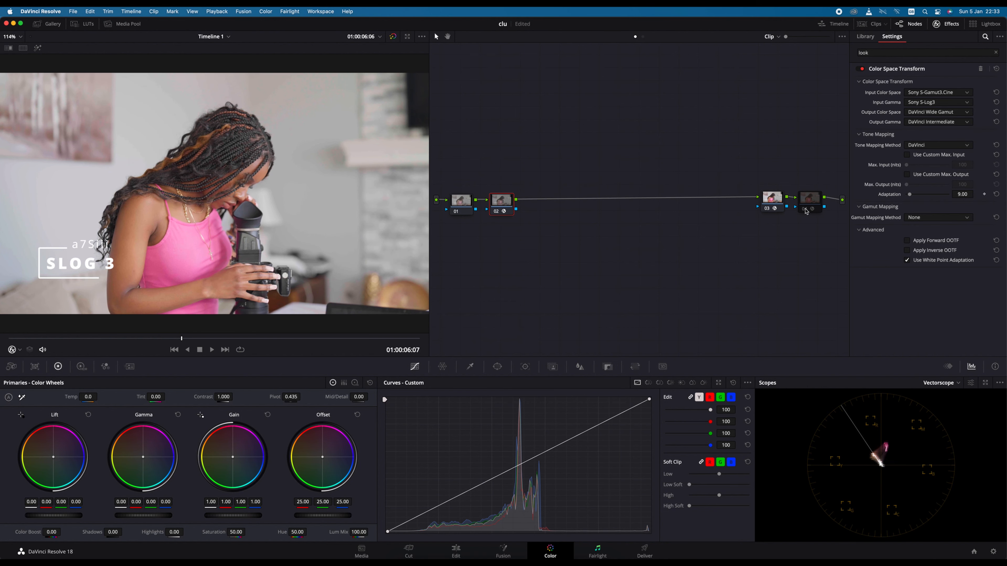
click(805, 210)
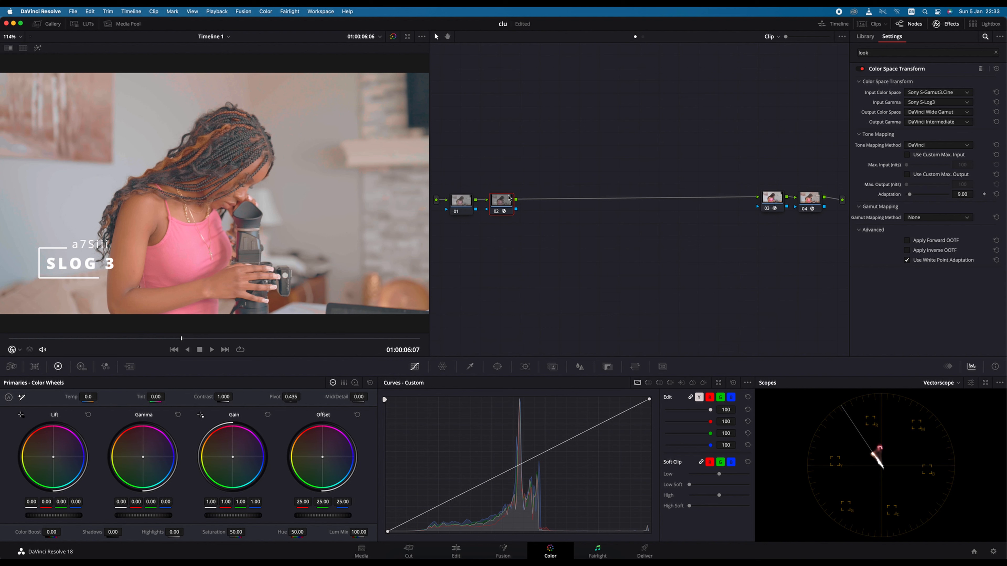
- Add four serial nodes after the input Color Space Transform on node 02
drag(509, 200, 506, 199)
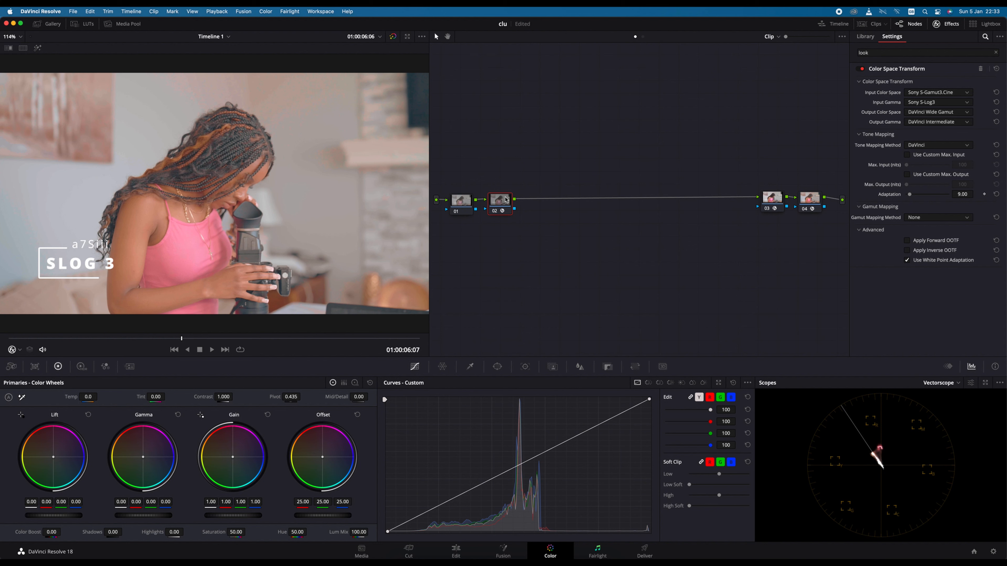
key(alt+s)
key(alt+s)
key(alt+s)
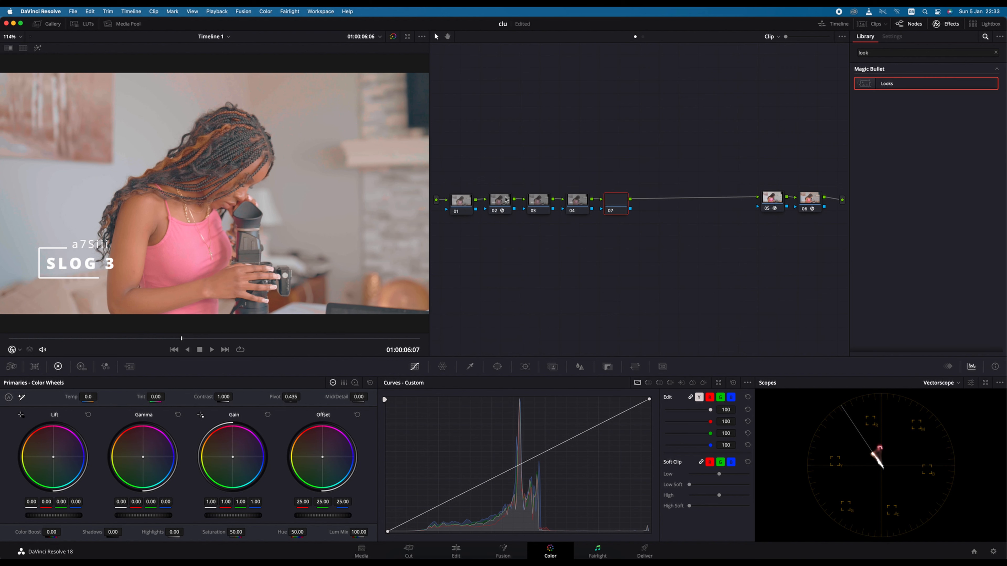
key(alt+s)
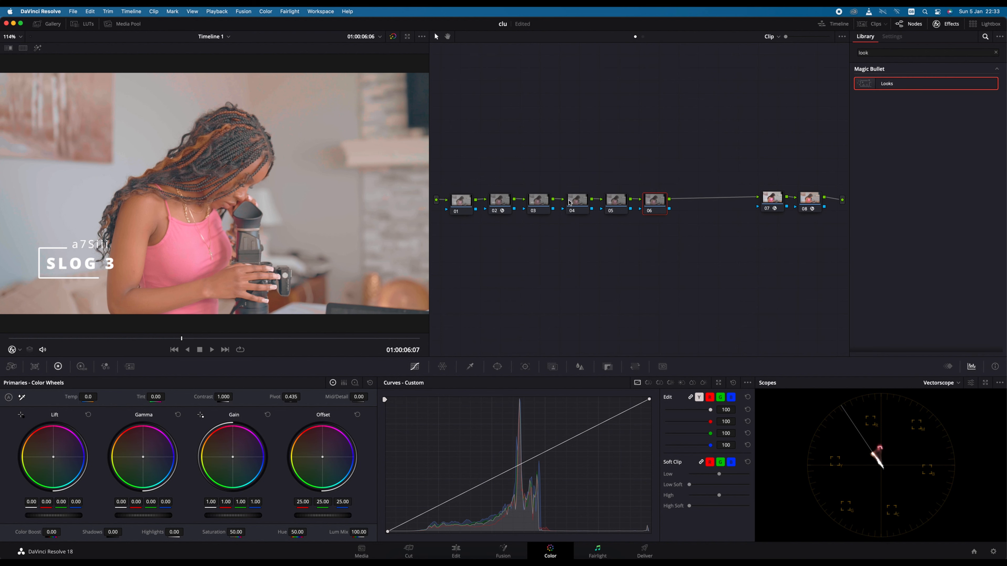
- Lower the overall Gain of node 04 to 0.90
click(583, 199)
drag(244, 518, 235, 517)
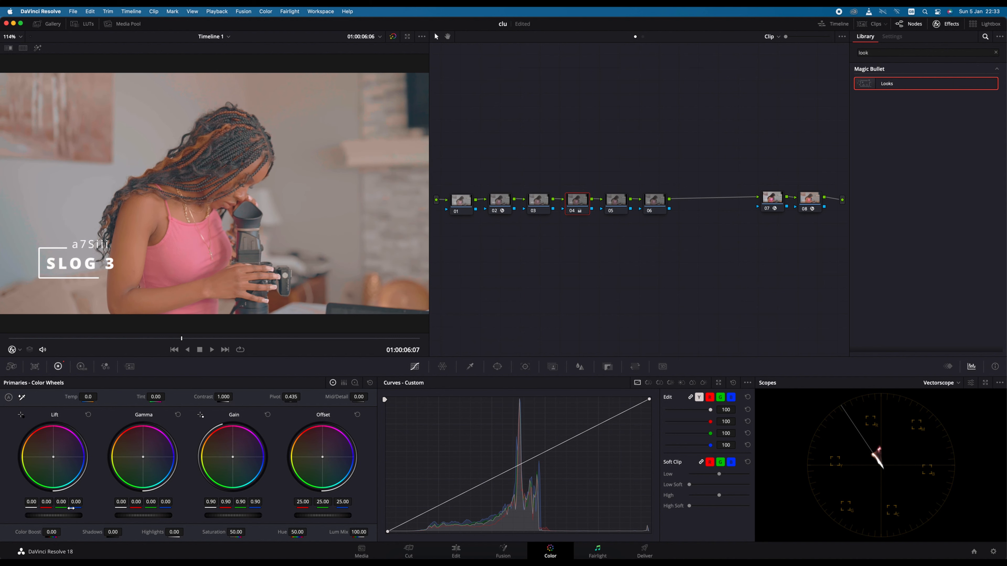
- Lower the overall Gamma of node 04 to -0.02 and its overall Lift to -0.05
drag(143, 516, 144, 516)
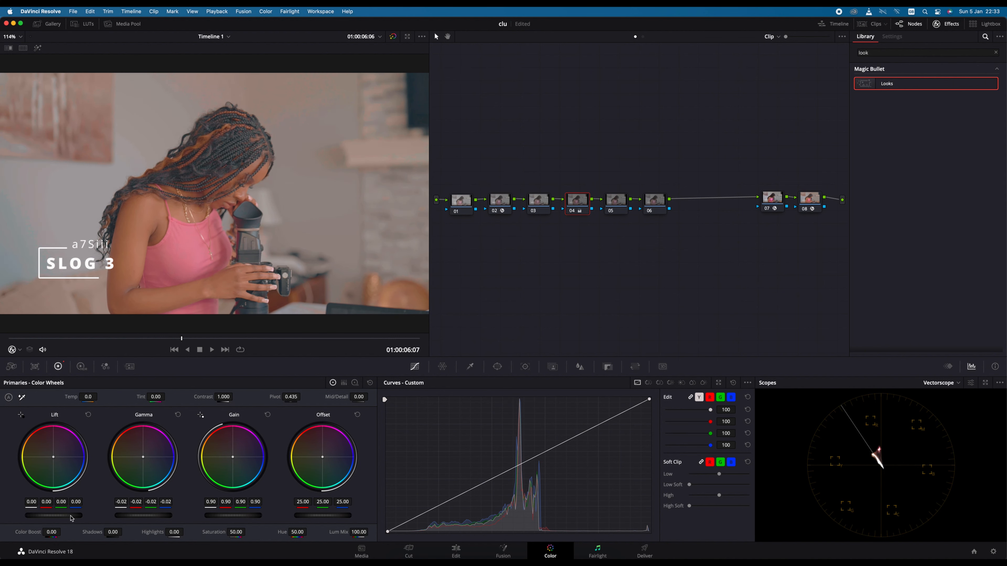
drag(73, 517, 70, 516)
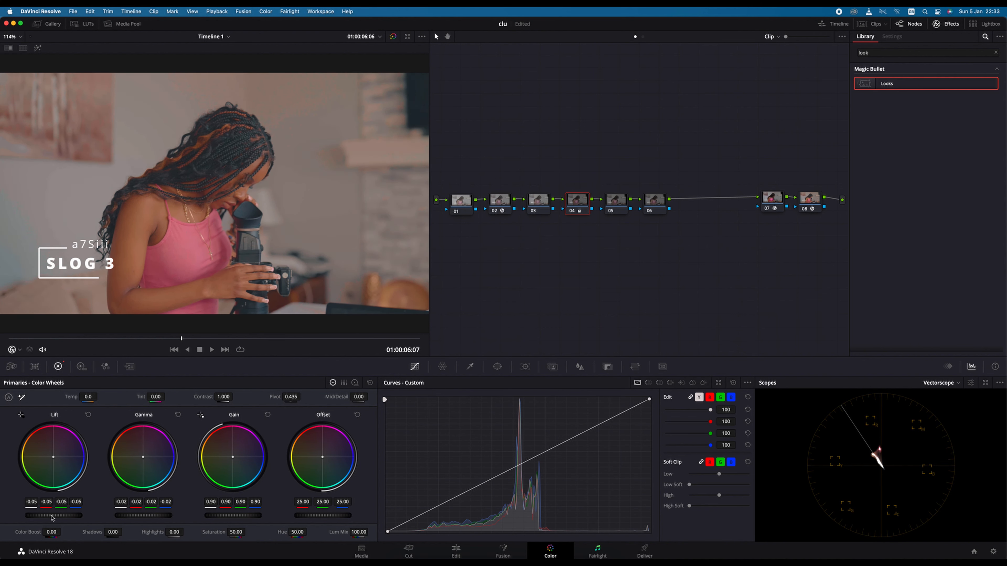
- Shape the custom curve of node 05 into an S-curve with slightly lifted blacks, raised upper tones and a flattened highlight end
click(620, 201)
right_click(621, 202)
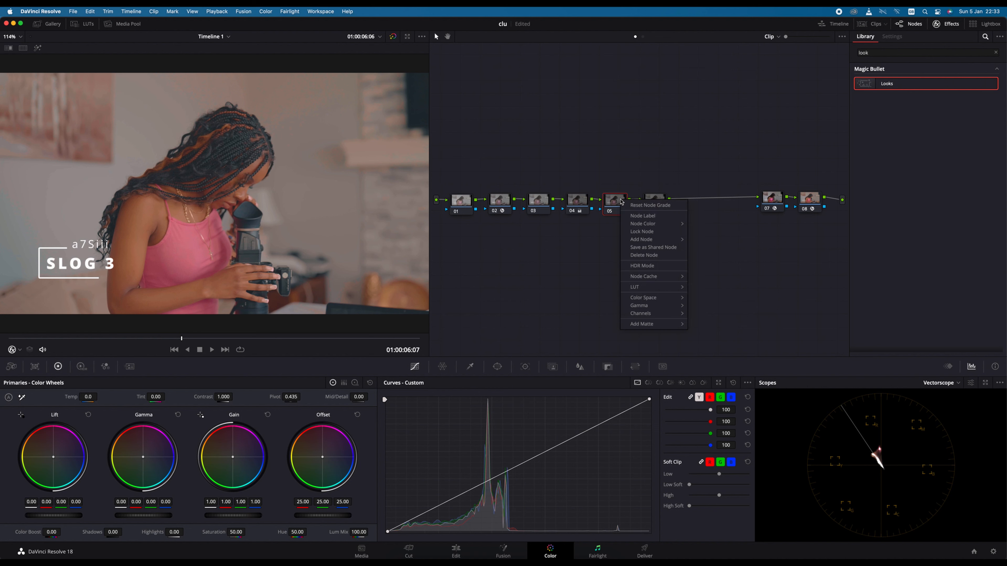
click(602, 259)
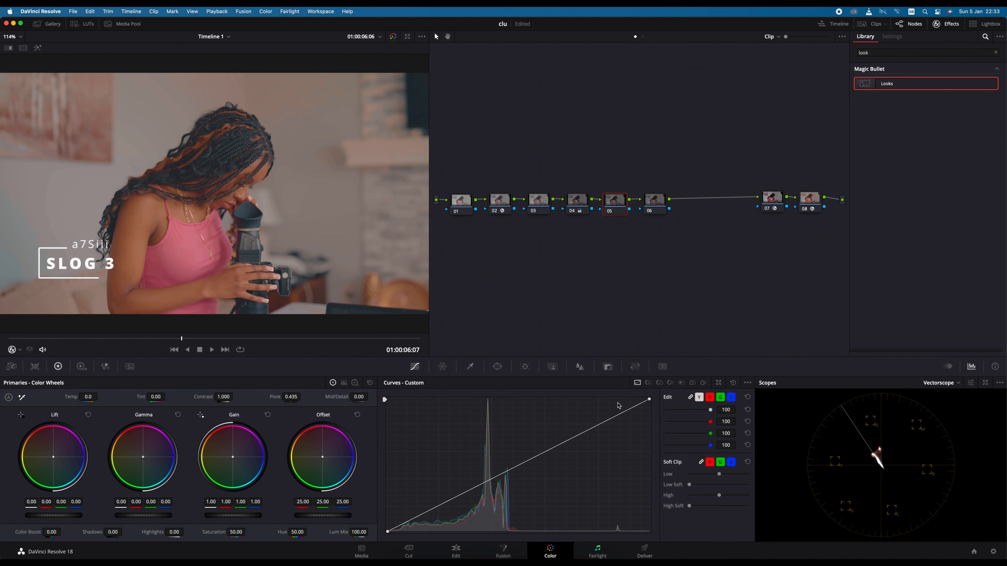
drag(620, 419, 610, 410)
drag(430, 509, 409, 523)
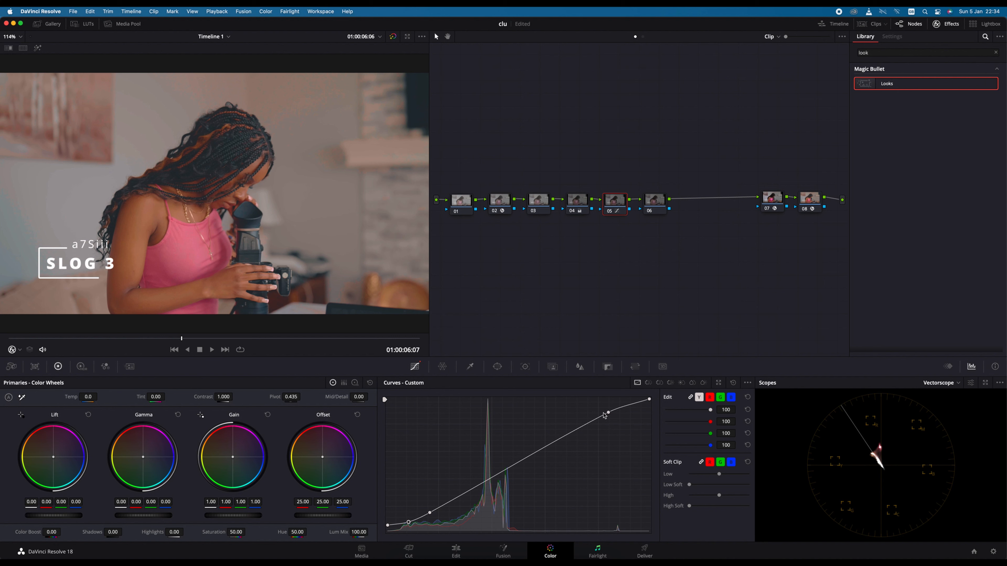
drag(606, 413, 649, 401)
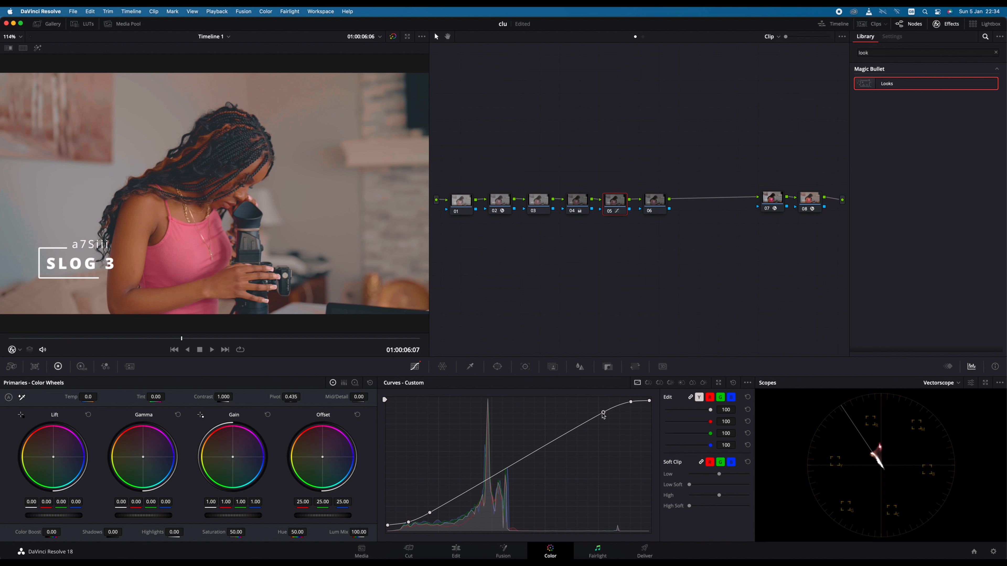
drag(602, 413, 574, 421)
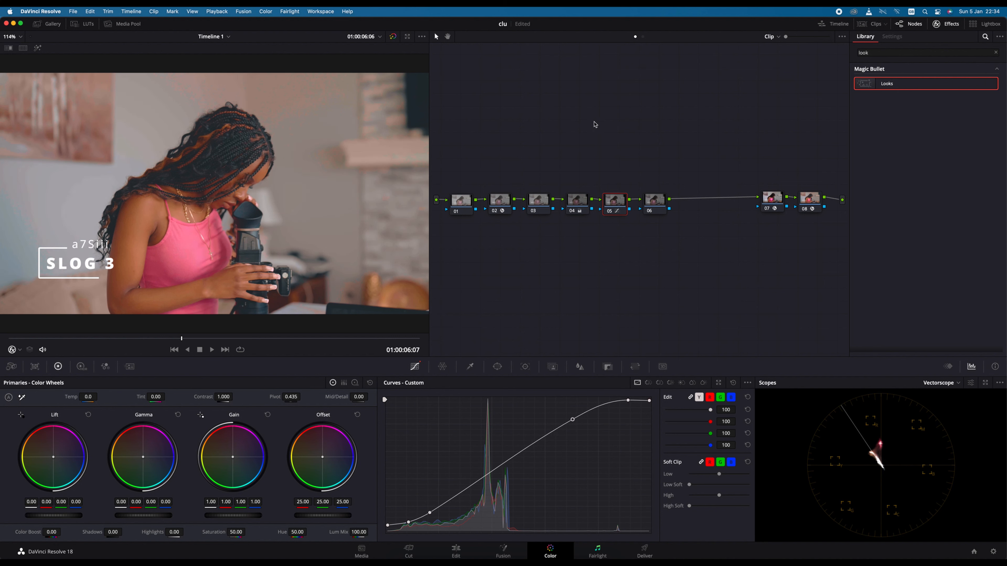
- Reduce the Saturation of node 04 to about 42
click(539, 204)
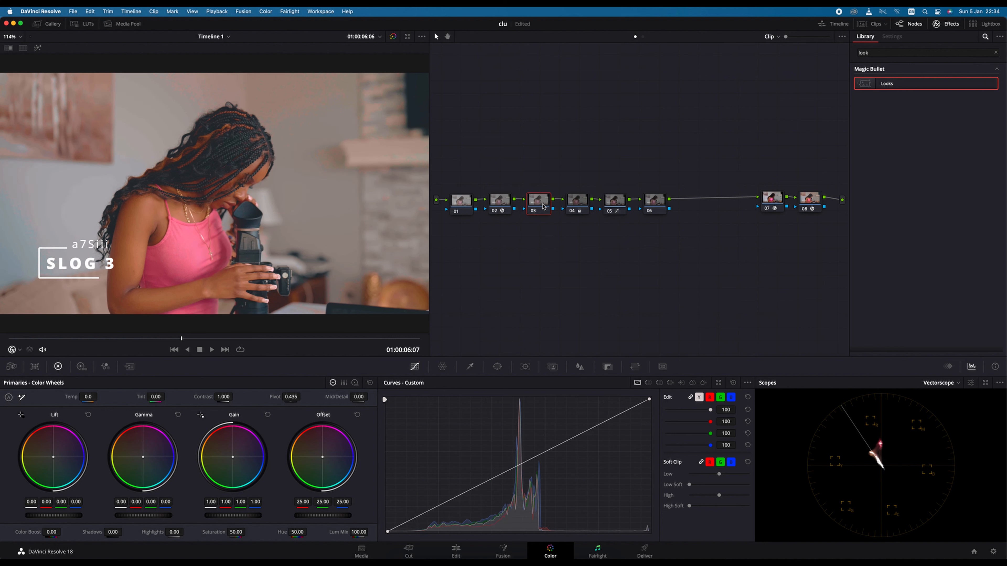
click(572, 207)
drag(225, 534, 248, 532)
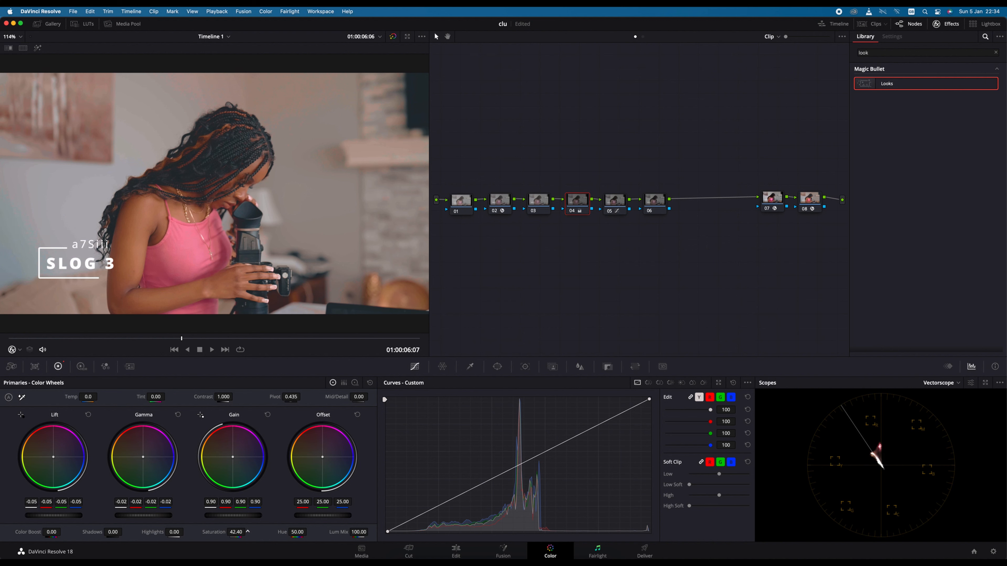
- Adjust the primary Contrast of node 05
click(622, 203)
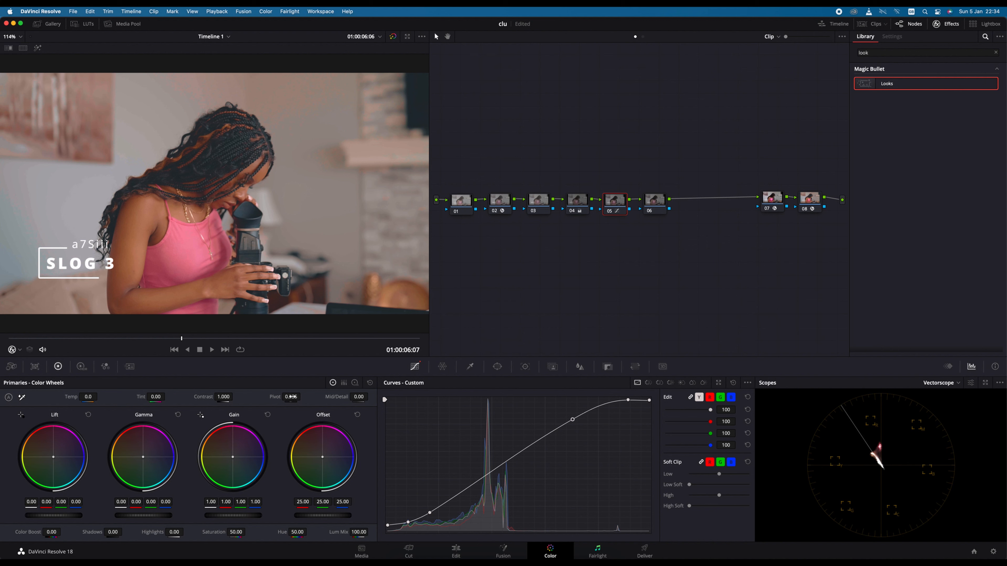
mouse_move(235, 396)
mouse_down()
mouse_move(249, 397)
mouse_move(218, 396)
mouse_up()
- Shift the Offset balance of node 06 towards teal, to about 23.11 red, 24.98 green and 25.86 blue
click(649, 202)
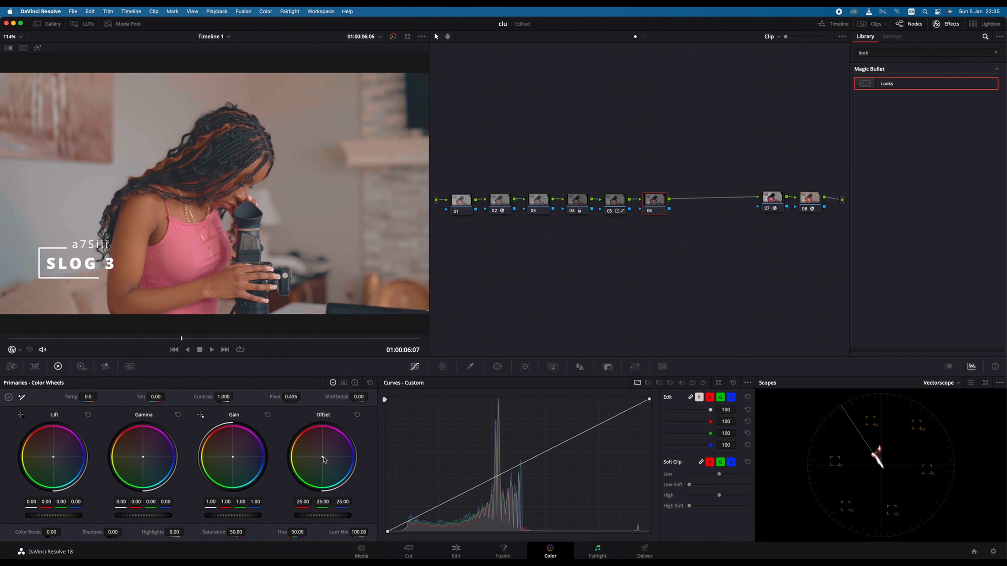
drag(323, 457, 324, 458)
drag(322, 457, 323, 458)
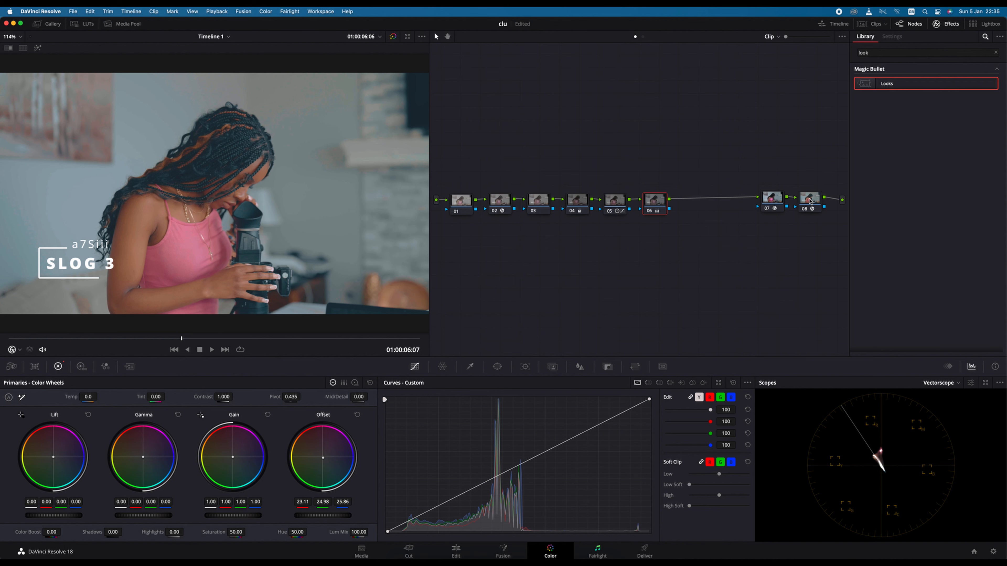
- Edit the Magic Bullet look on the last node, set its Color Space Black to +0.55 and accept the look
click(810, 201)
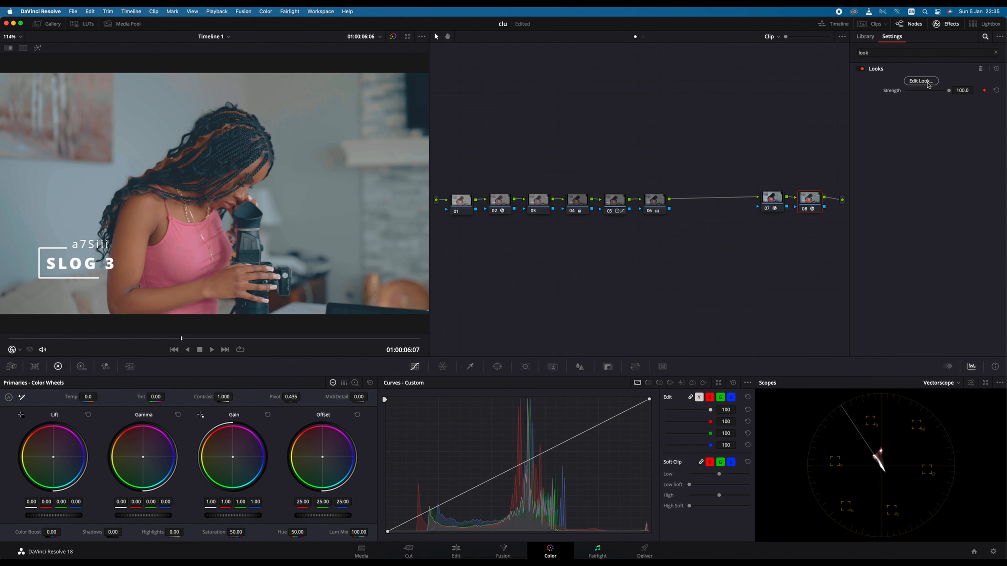
click(927, 83)
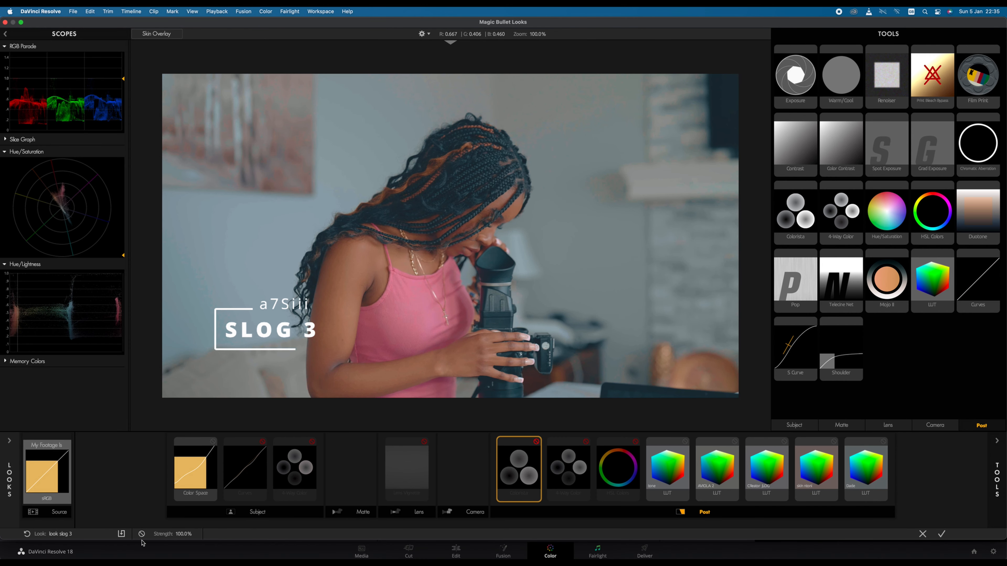
click(173, 476)
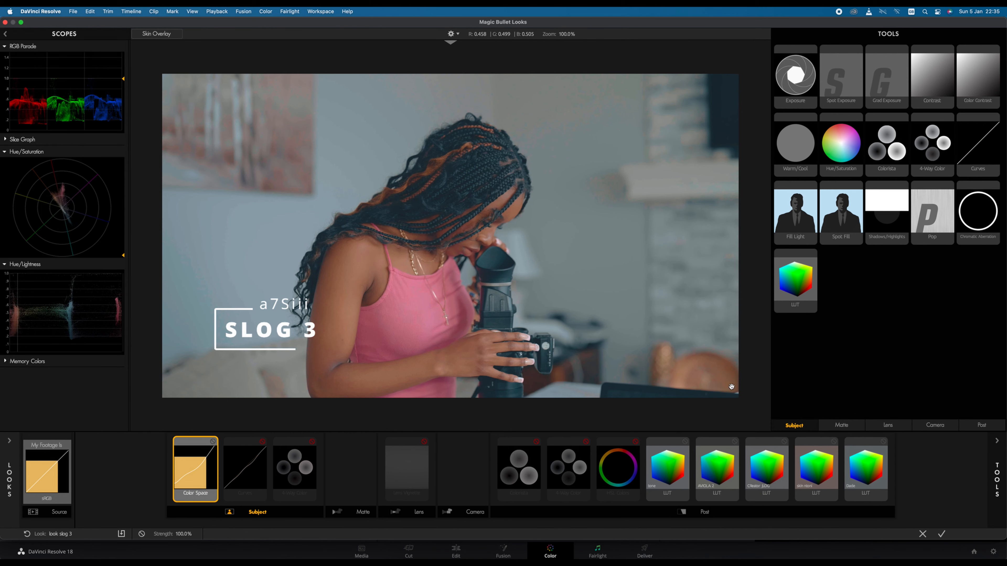
click(996, 448)
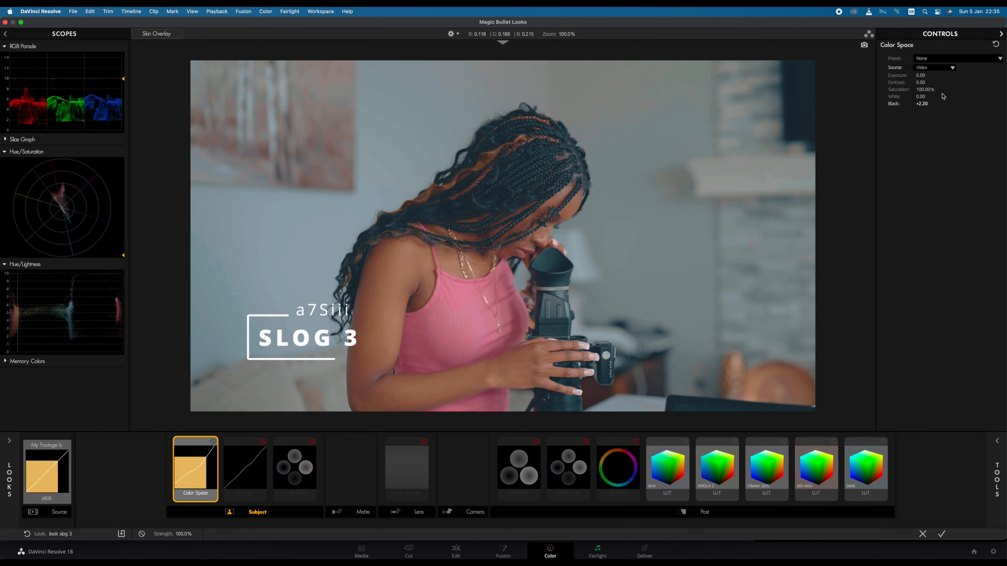
drag(921, 104, 914, 103)
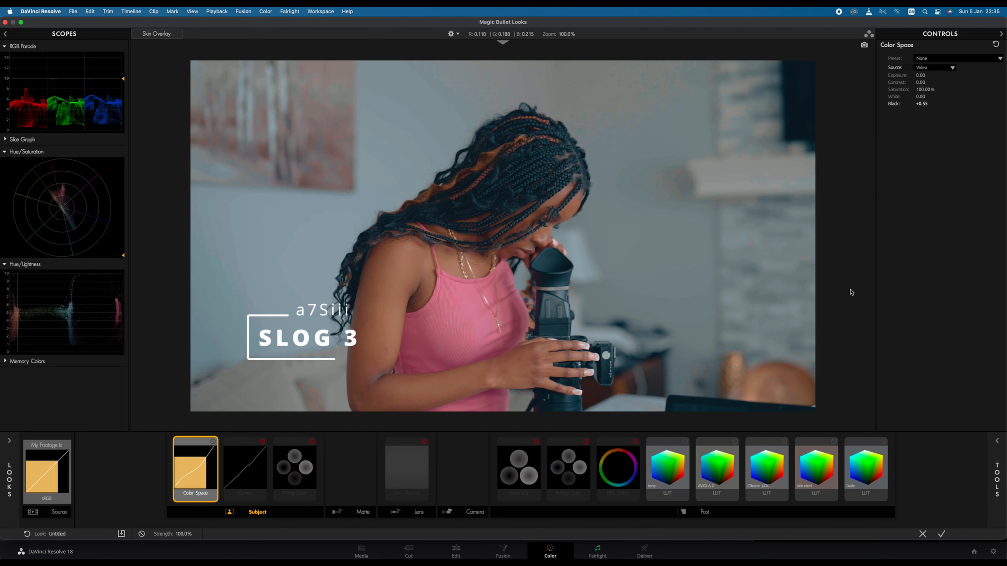
click(941, 534)
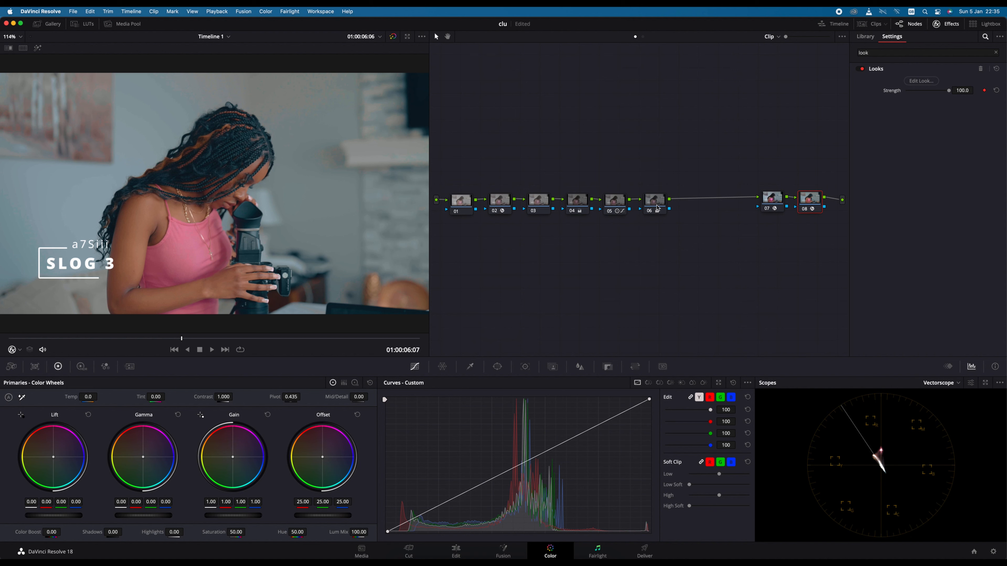
- Fine-tune the Offset of node 06 to 23.06 red, 24.94 green and 25.72 blue
click(656, 202)
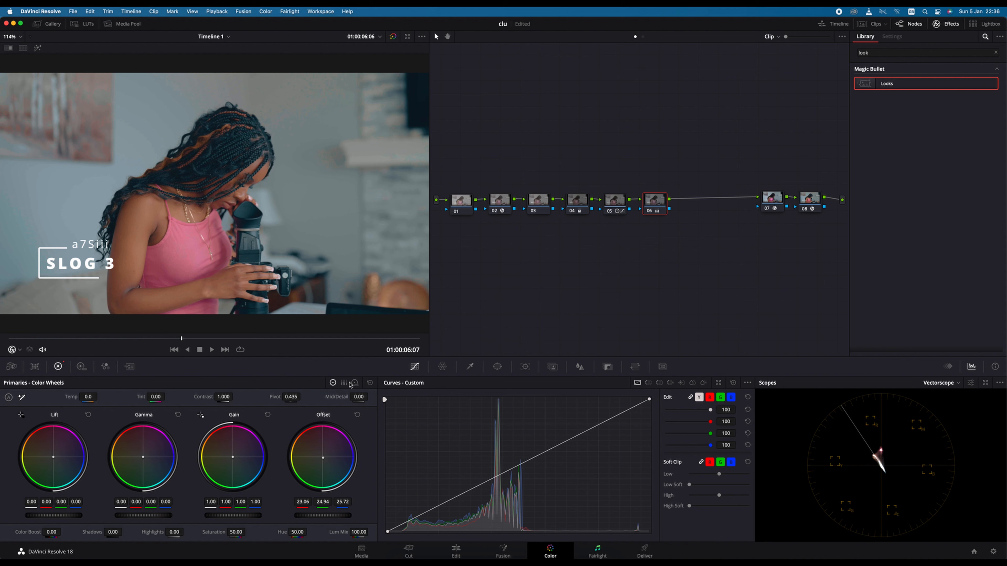
- Add noise reduction to node 01 with 3 temporal frames, luma and chroma temporal thresholds of about 8.5, and a slightly raised spatial threshold
click(464, 201)
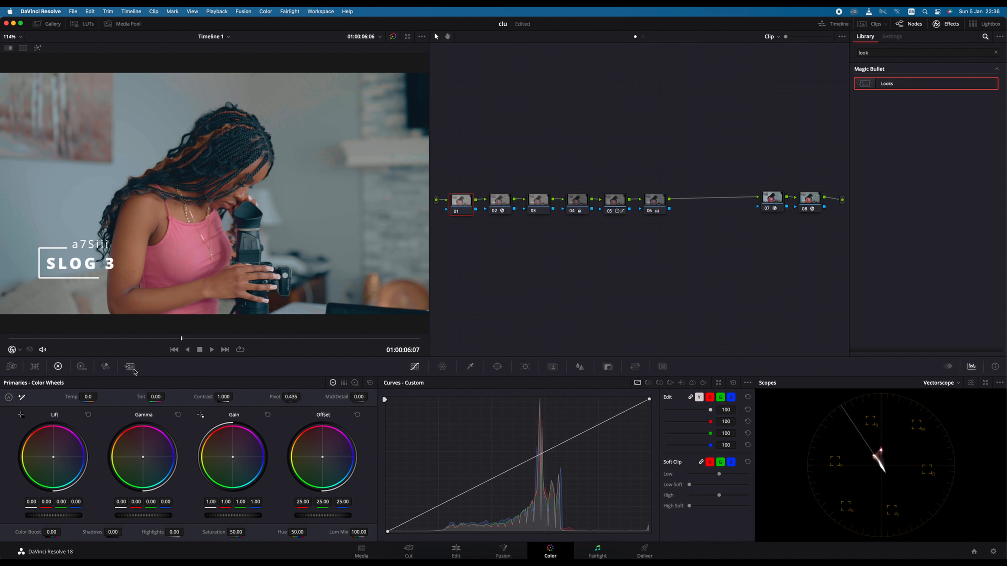
click(129, 366)
click(61, 415)
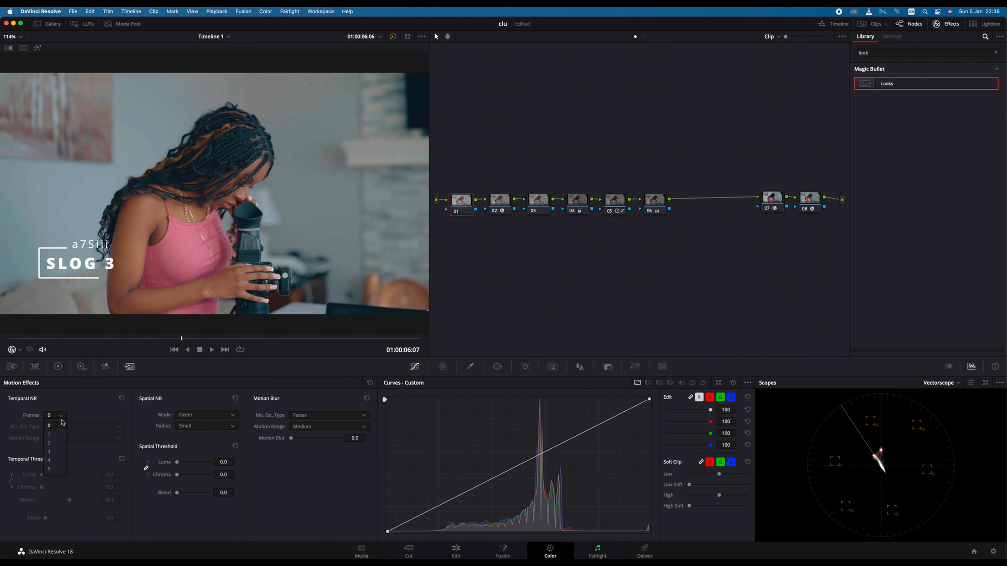
click(57, 454)
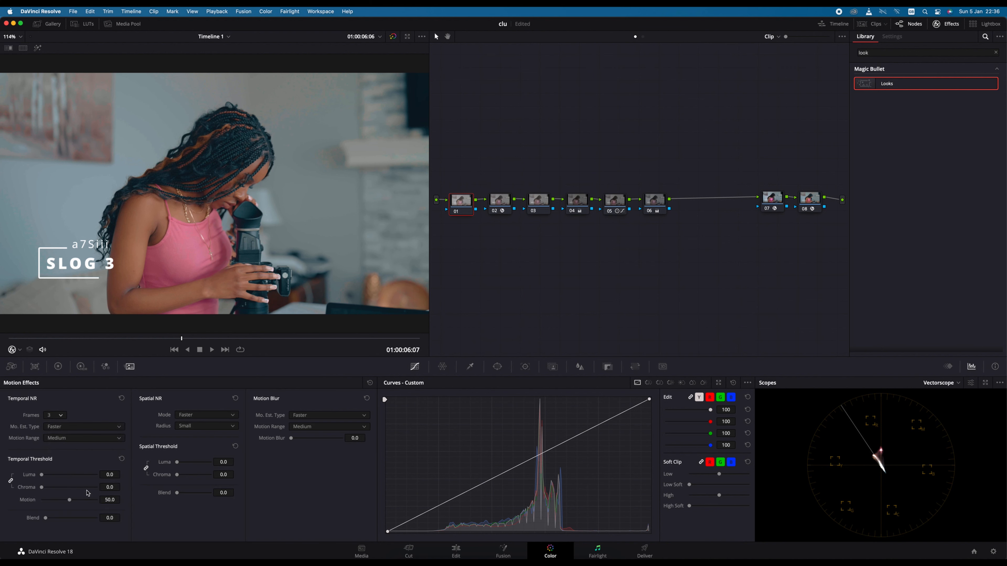
drag(44, 477, 46, 475)
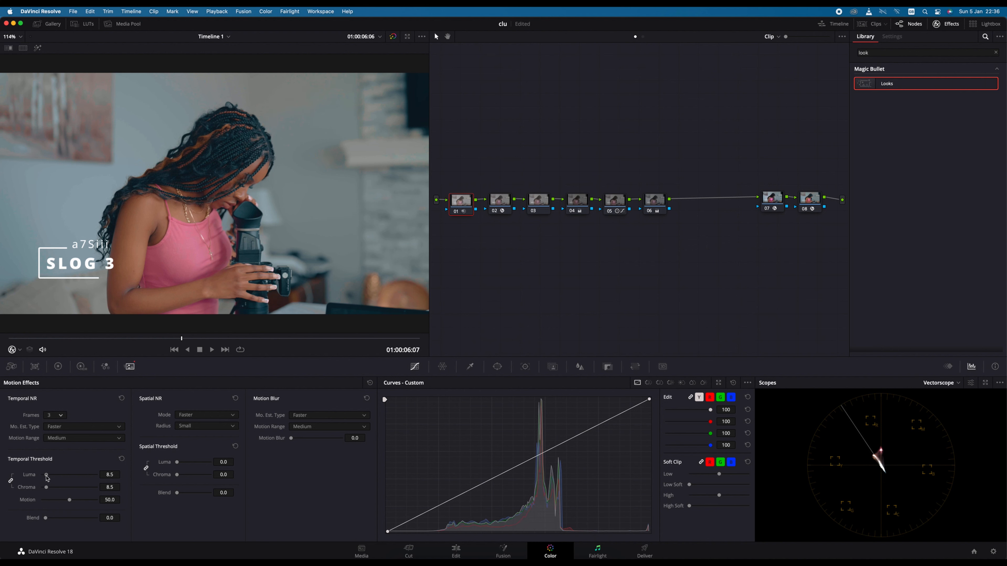
drag(47, 478, 46, 478)
drag(178, 476, 183, 477)
- Add a serial node after node 06 and lower its blur Radius slightly to sharpen the image
click(663, 202)
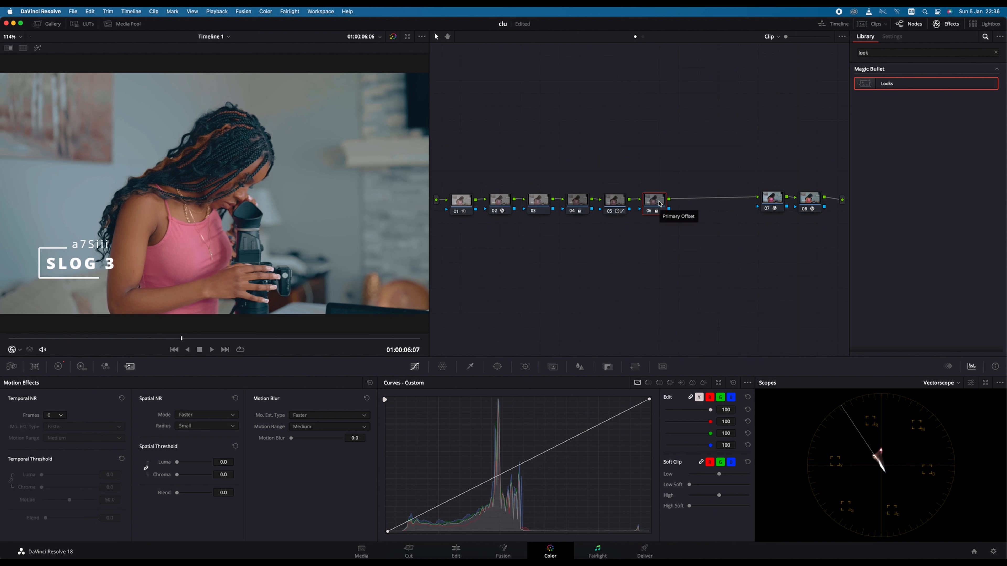
key(alt+s)
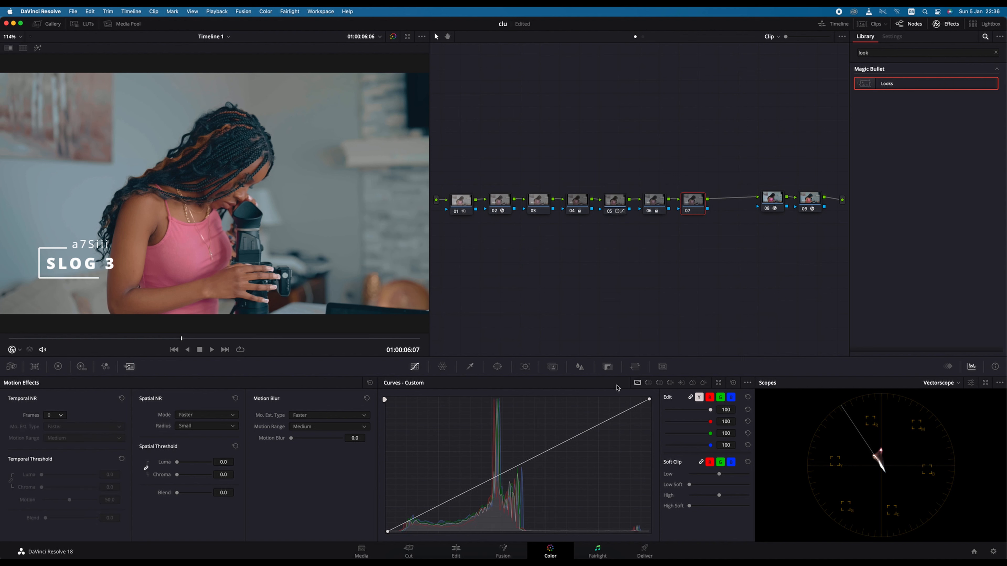
click(579, 367)
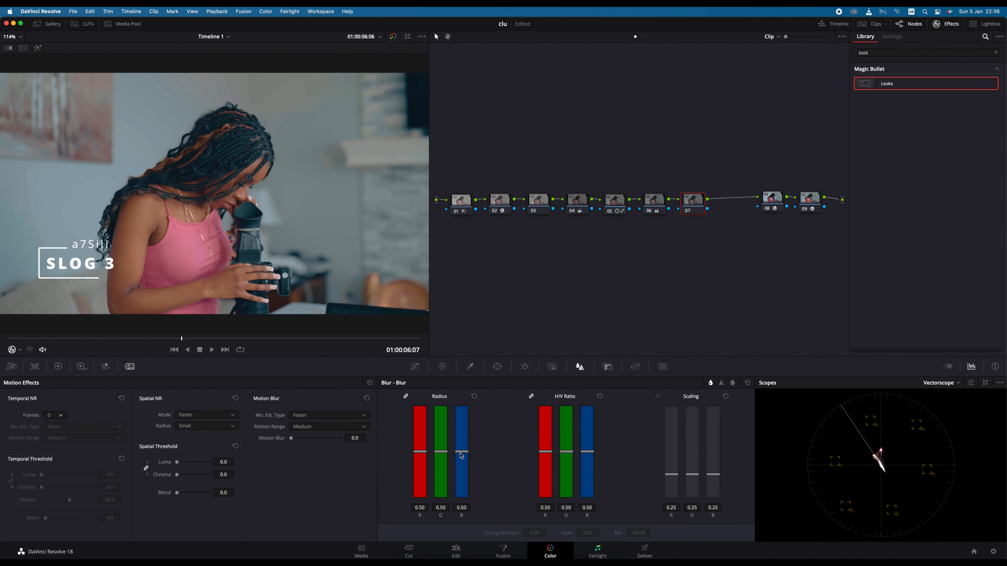
drag(460, 452, 462, 459)
- Add another serial node after the sharpening node and apply the Film Grain effect to it with the 35mm preset
key(alt+s)
click(996, 52)
text(film)
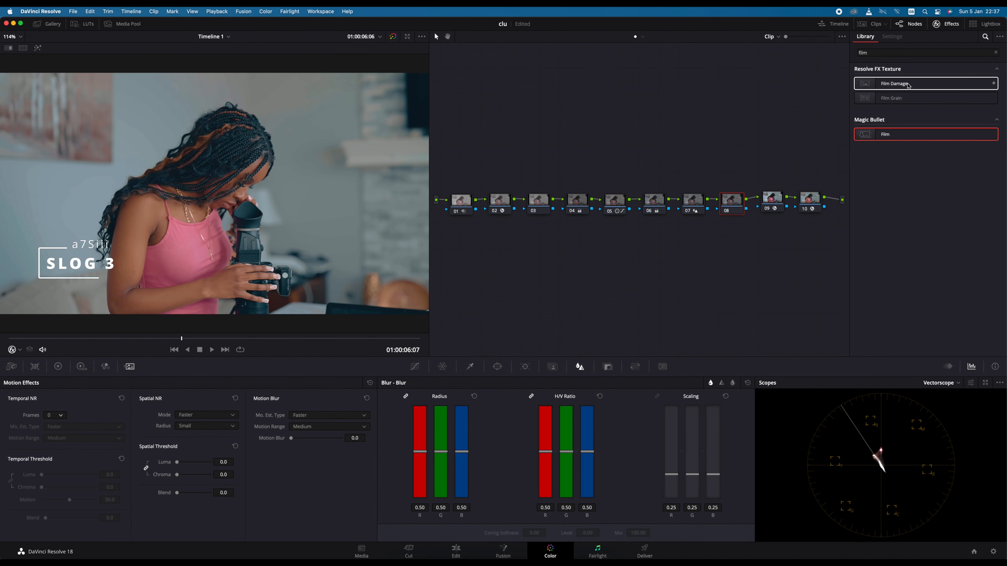
drag(898, 101, 735, 203)
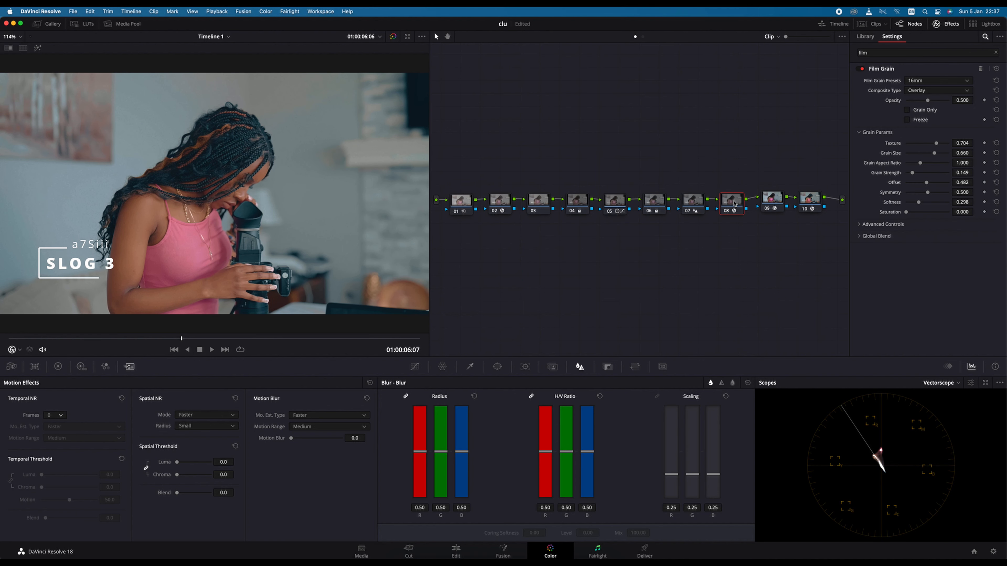
click(963, 81)
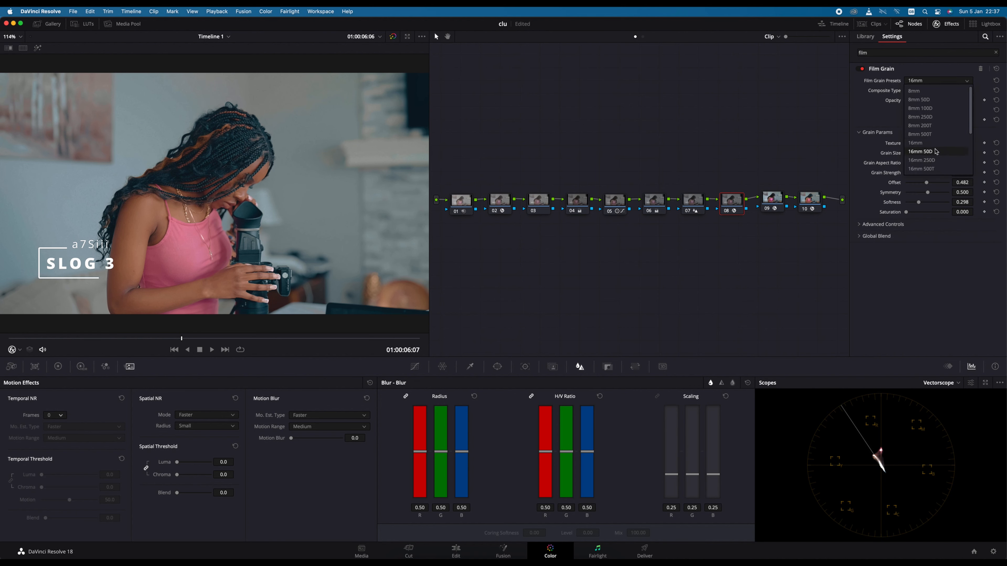
scroll(935, 151, down, 3)
click(919, 137)
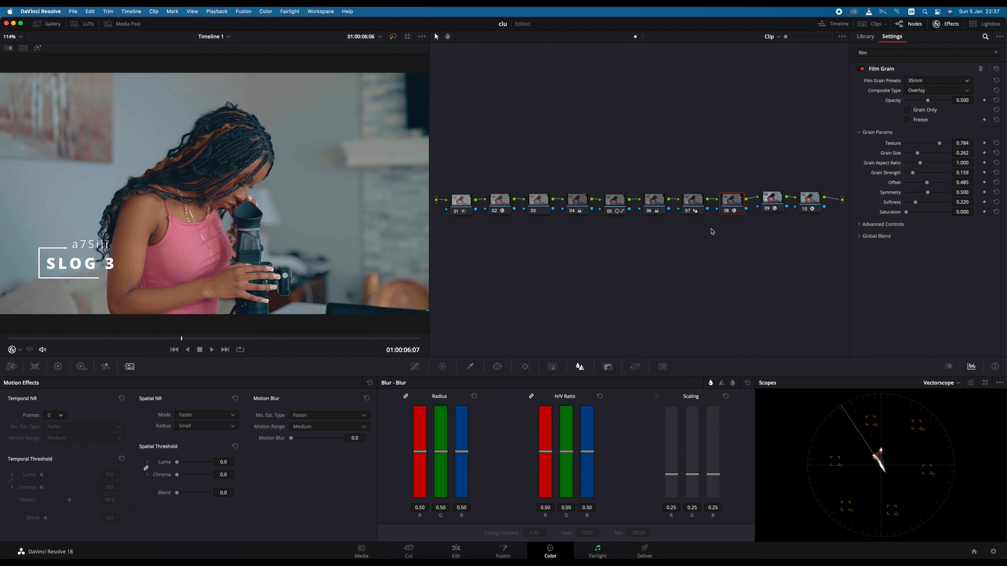
- Move the playhead to about 01:00:07:09 and enable HDR Mode on node 03
drag(181, 339, 212, 326)
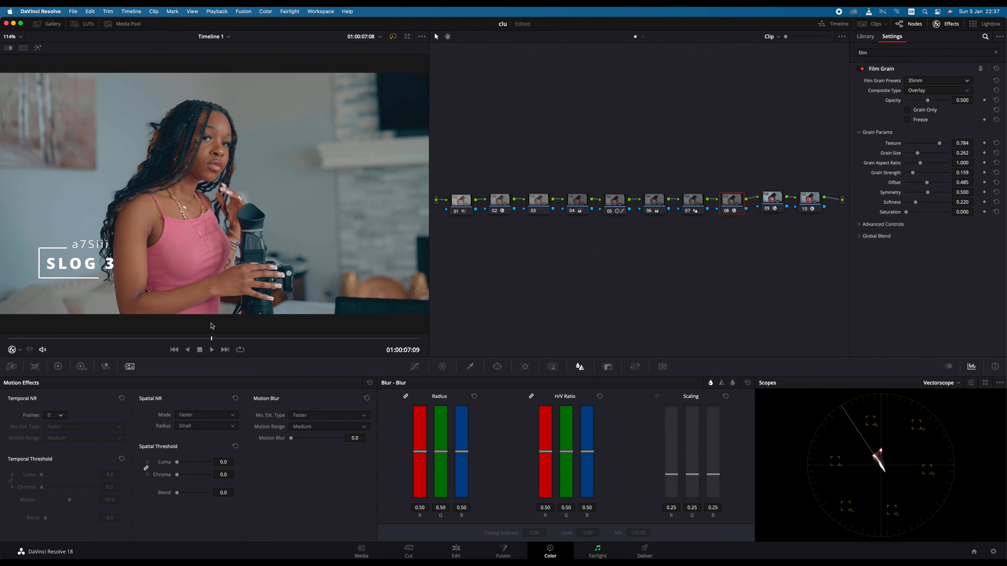
click(543, 202)
right_click(542, 202)
mouse_move(556, 287)
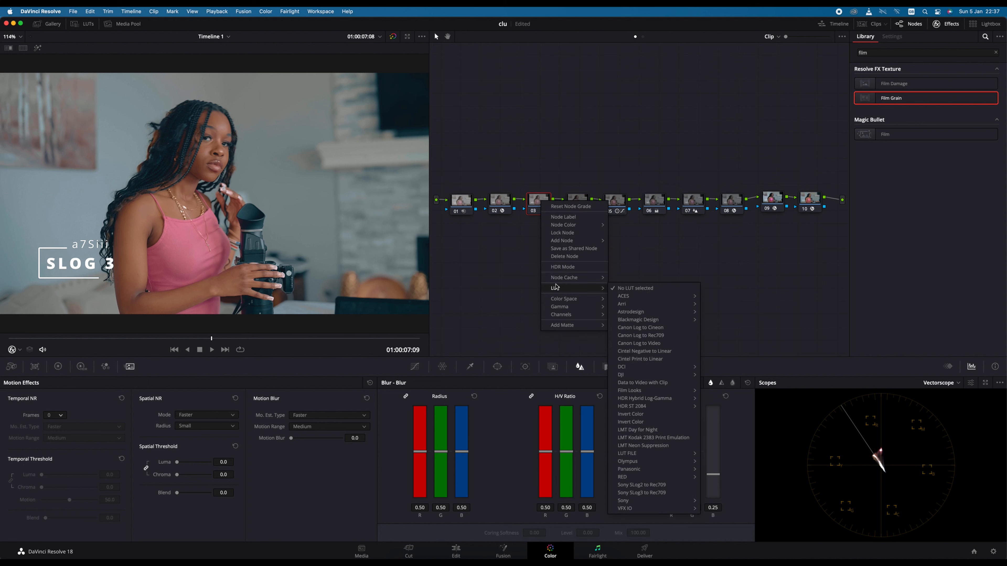
click(562, 266)
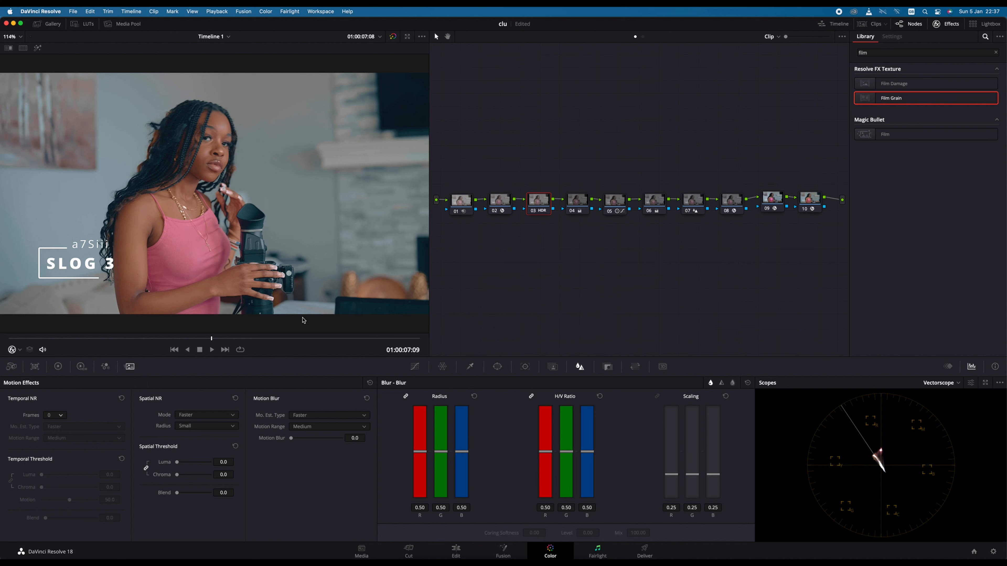
- With node 03's HDR wheels, set Dark exposure to -0.01, Shadow exposure to -0.52 with saturation 1.36, and Light exposure to 0.23
click(81, 366)
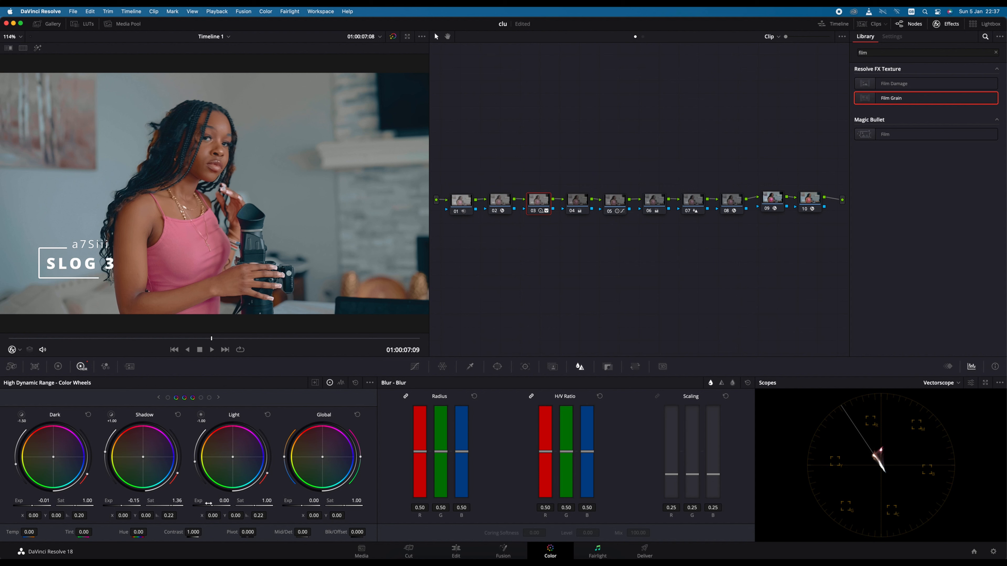
drag(212, 503, 238, 503)
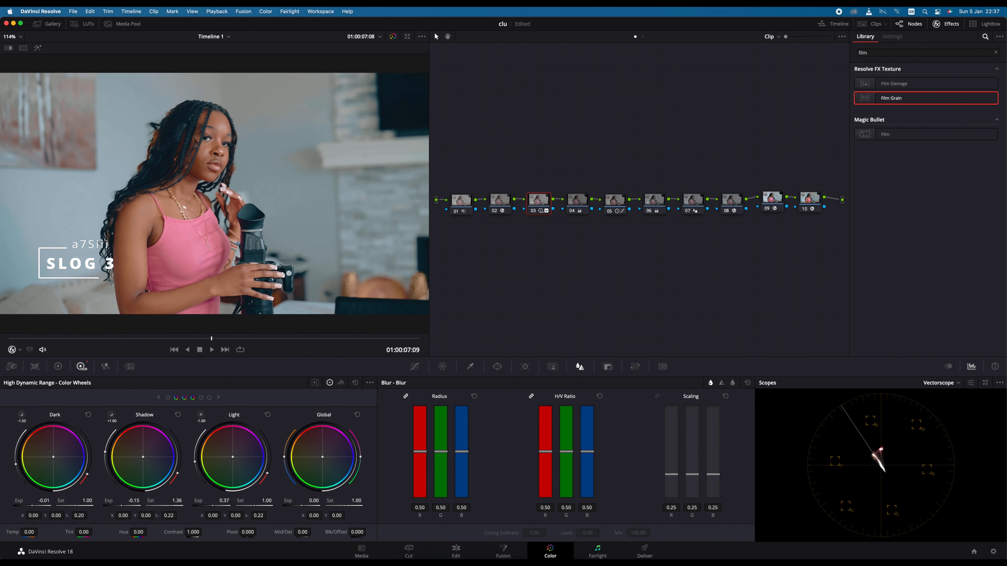
drag(213, 504, 212, 503)
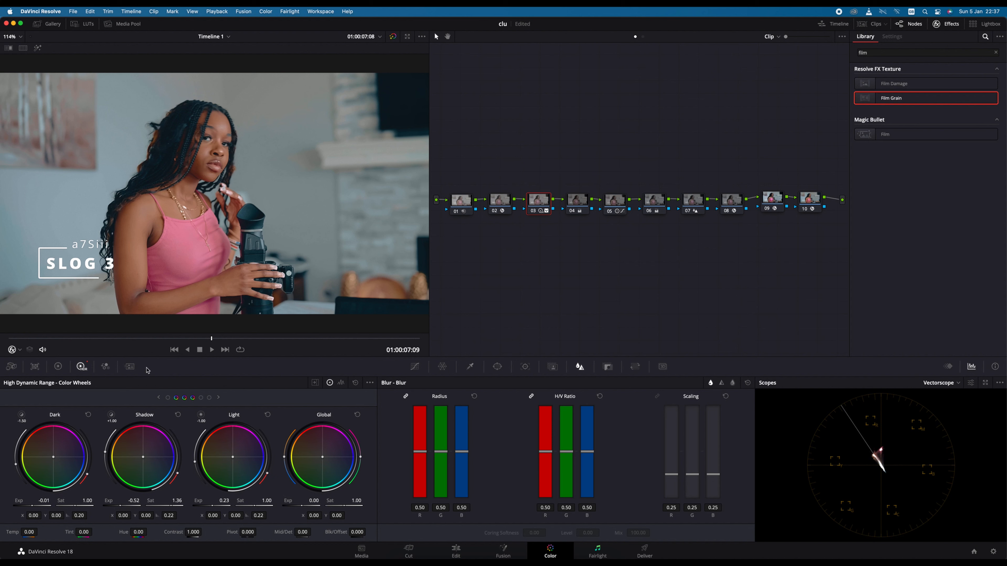
- Scrub through the clip to review the grade, and briefly view the Film Looks LUTs
click(42, 344)
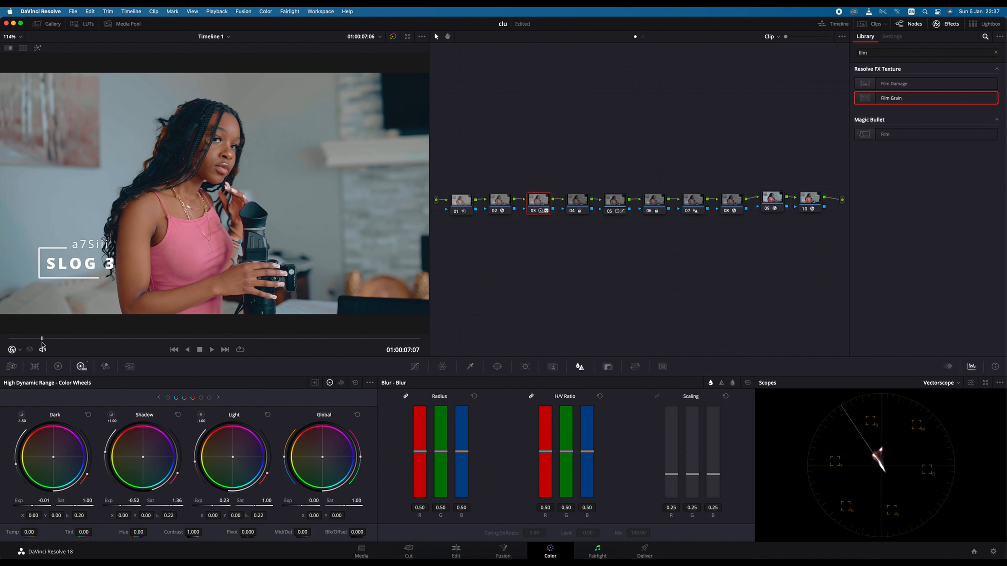
drag(42, 343, 211, 335)
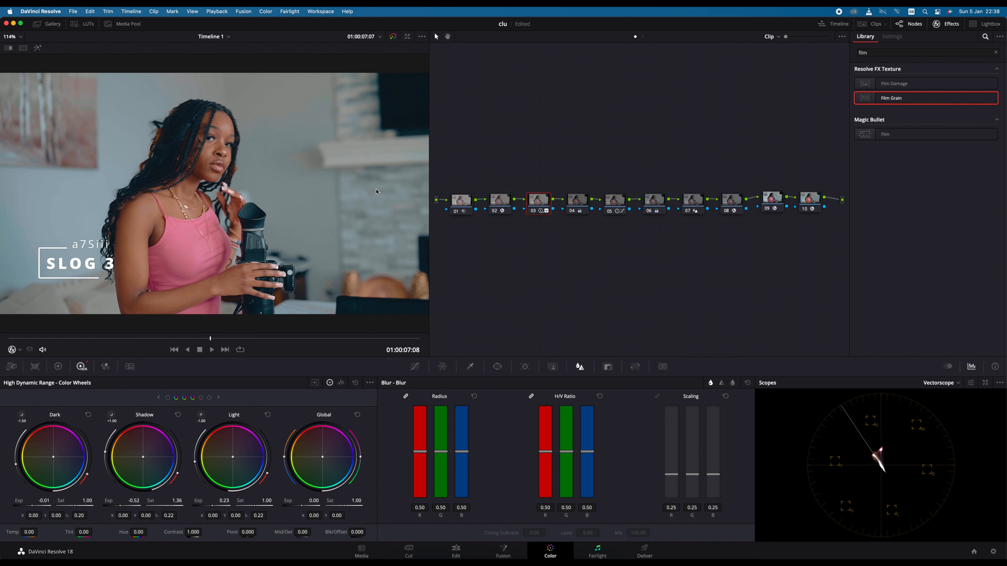
click(82, 24)
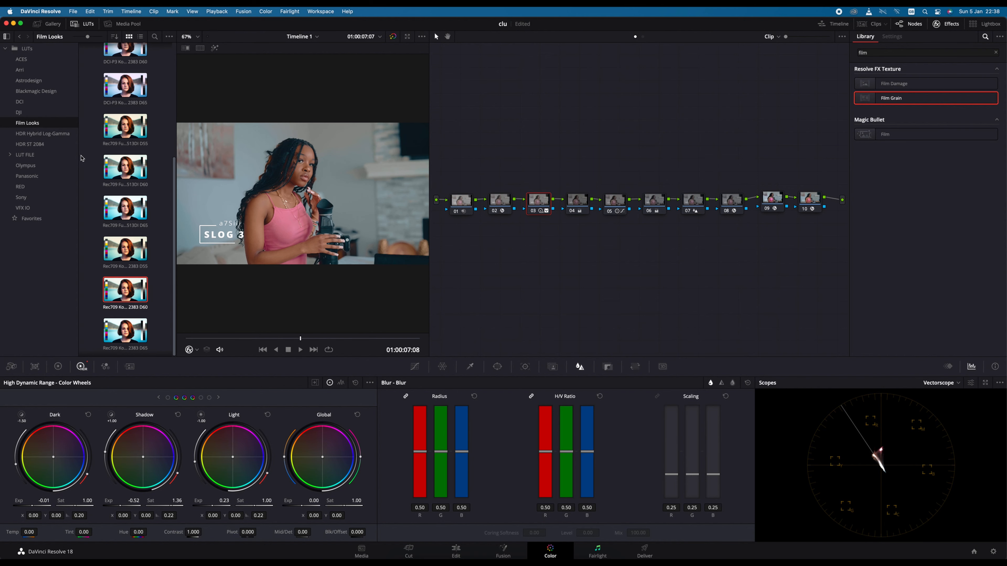
click(90, 25)
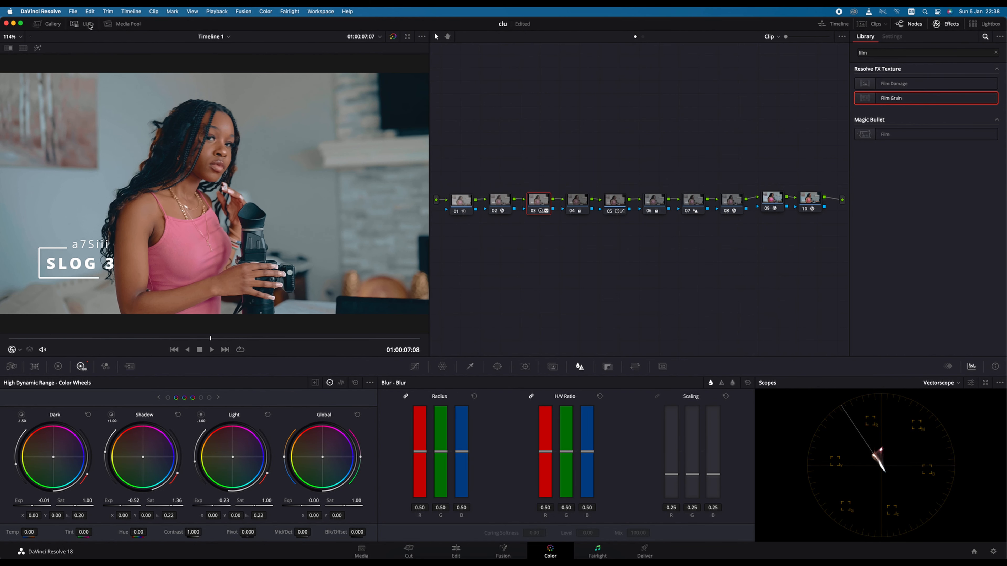